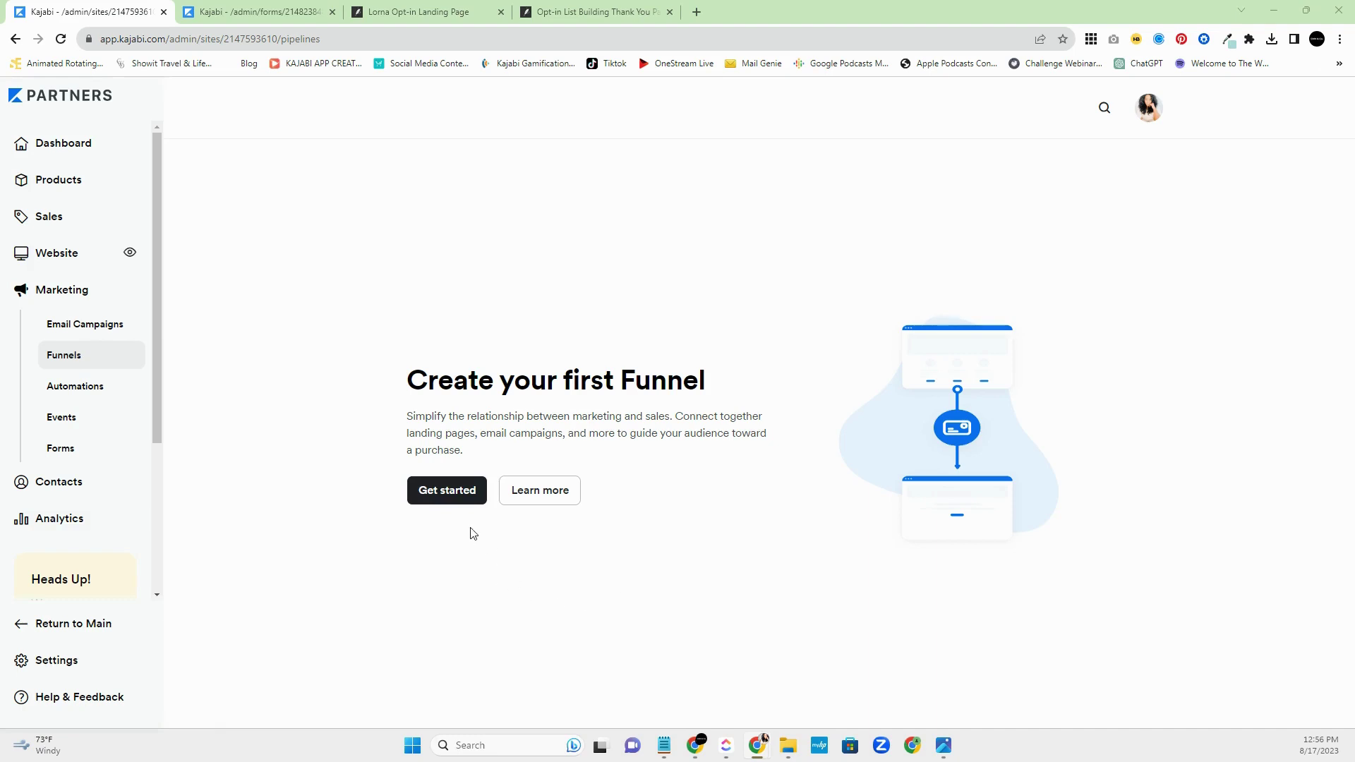
- Start creating the first funnel and look through the available funnel templates
left_click(435, 500)
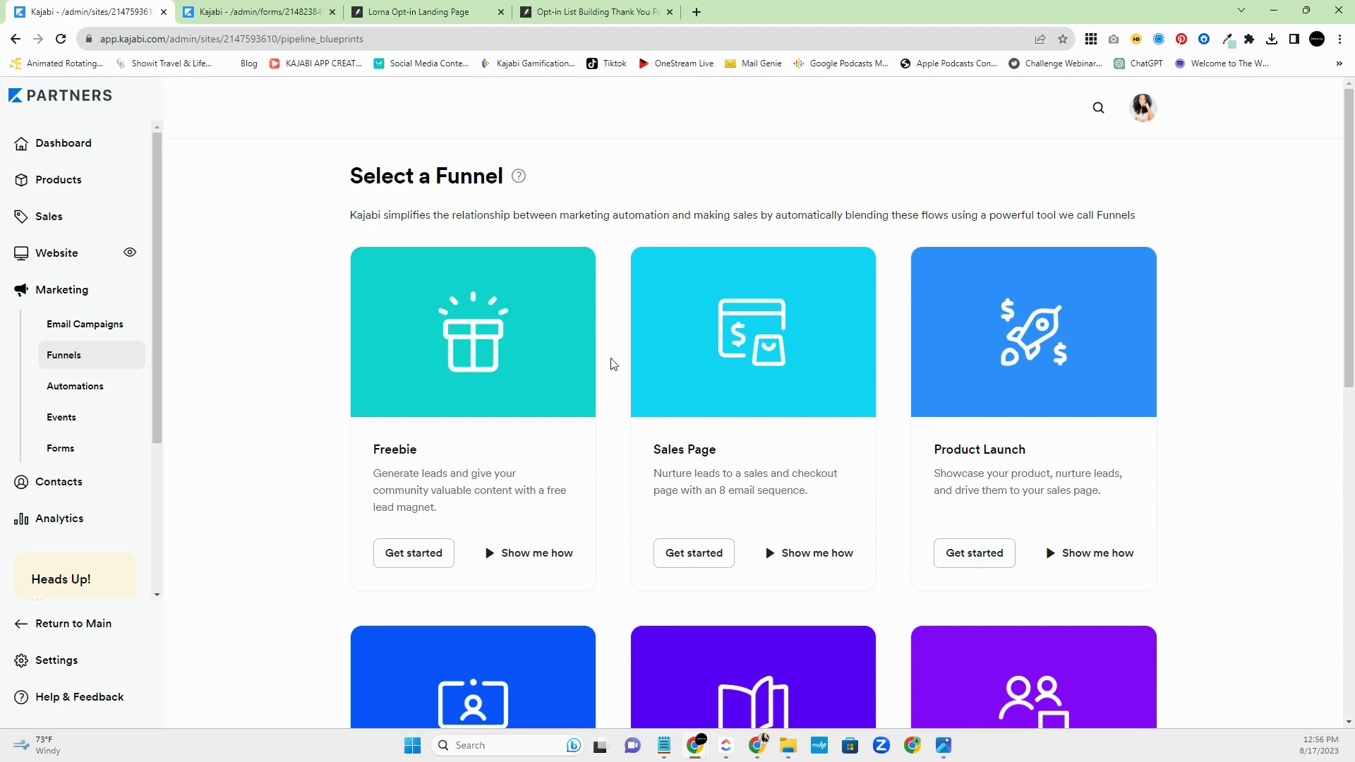
scroll(650, 381, "down", 1)
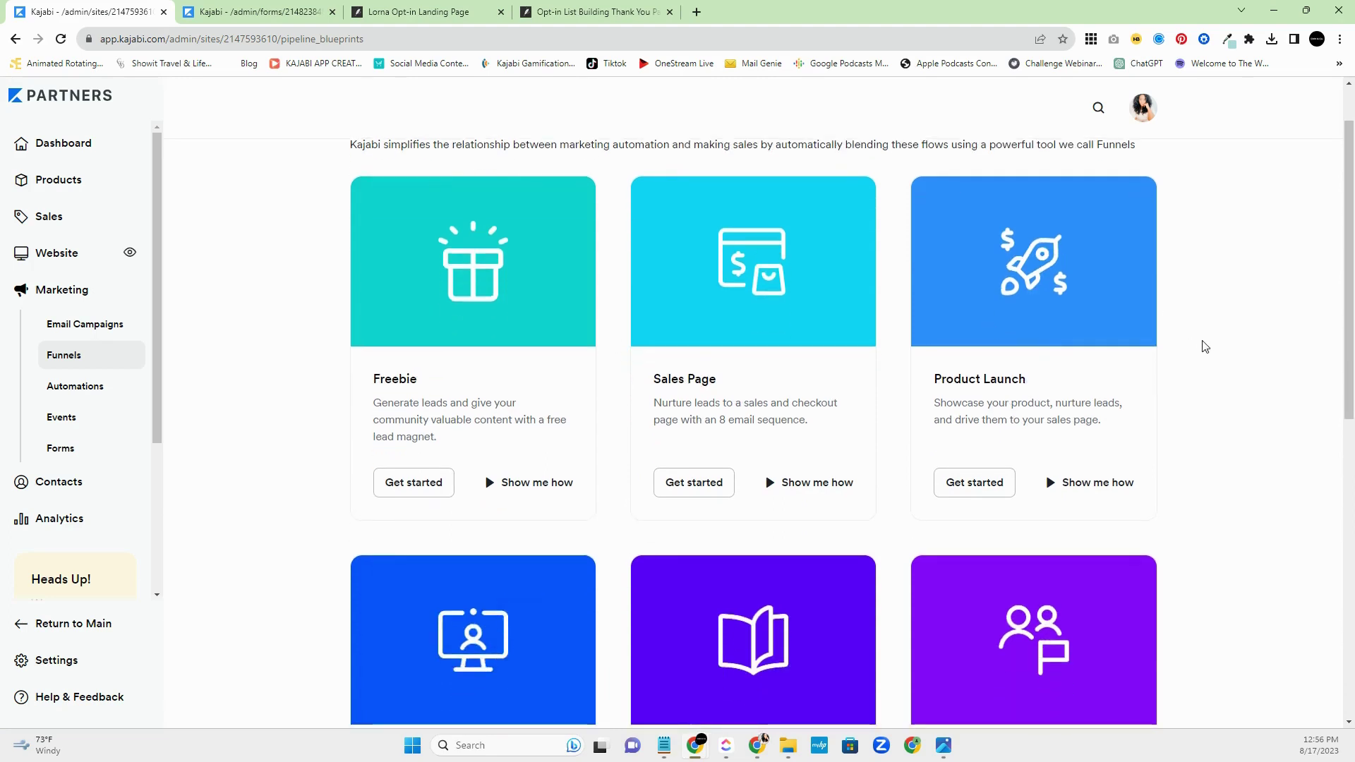
scroll(1205, 345, "down", 3)
scroll(1205, 359, "down", 2)
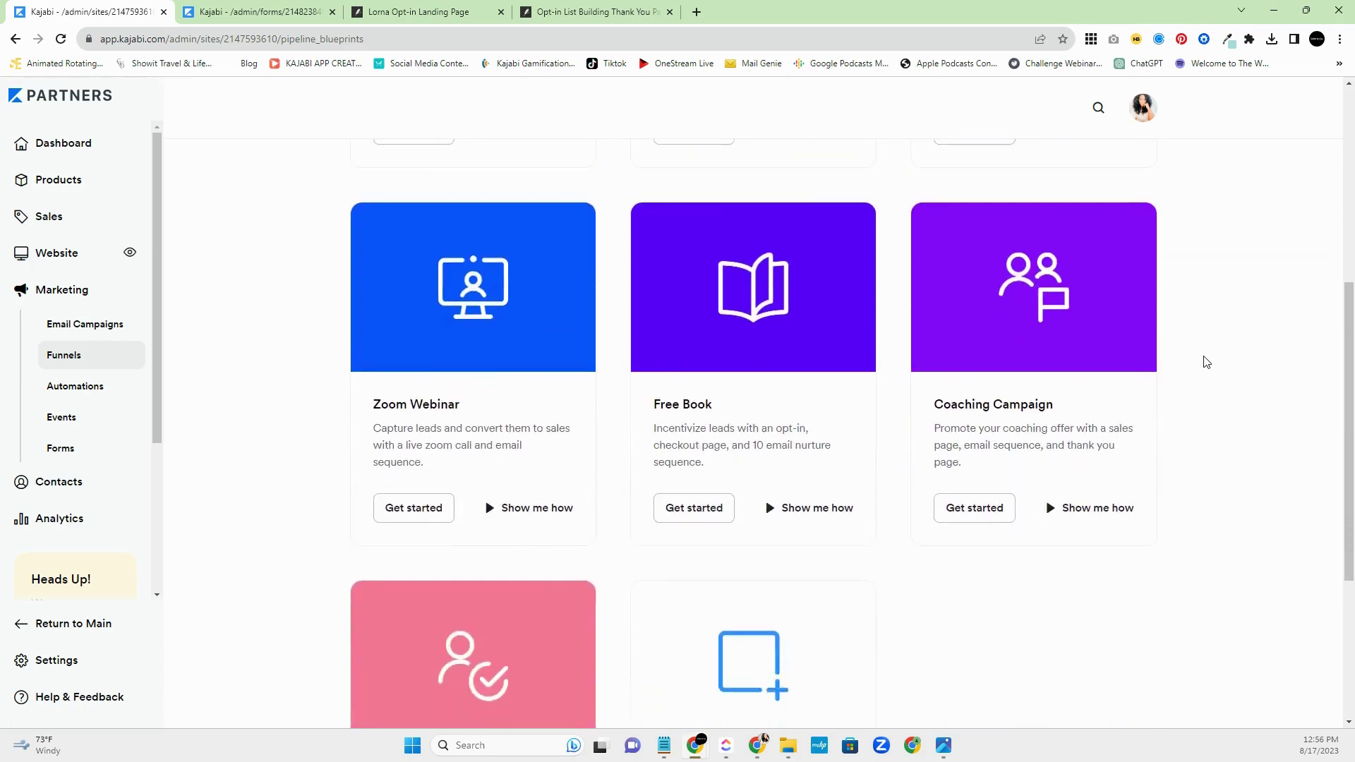
scroll(1209, 362, "up", 6)
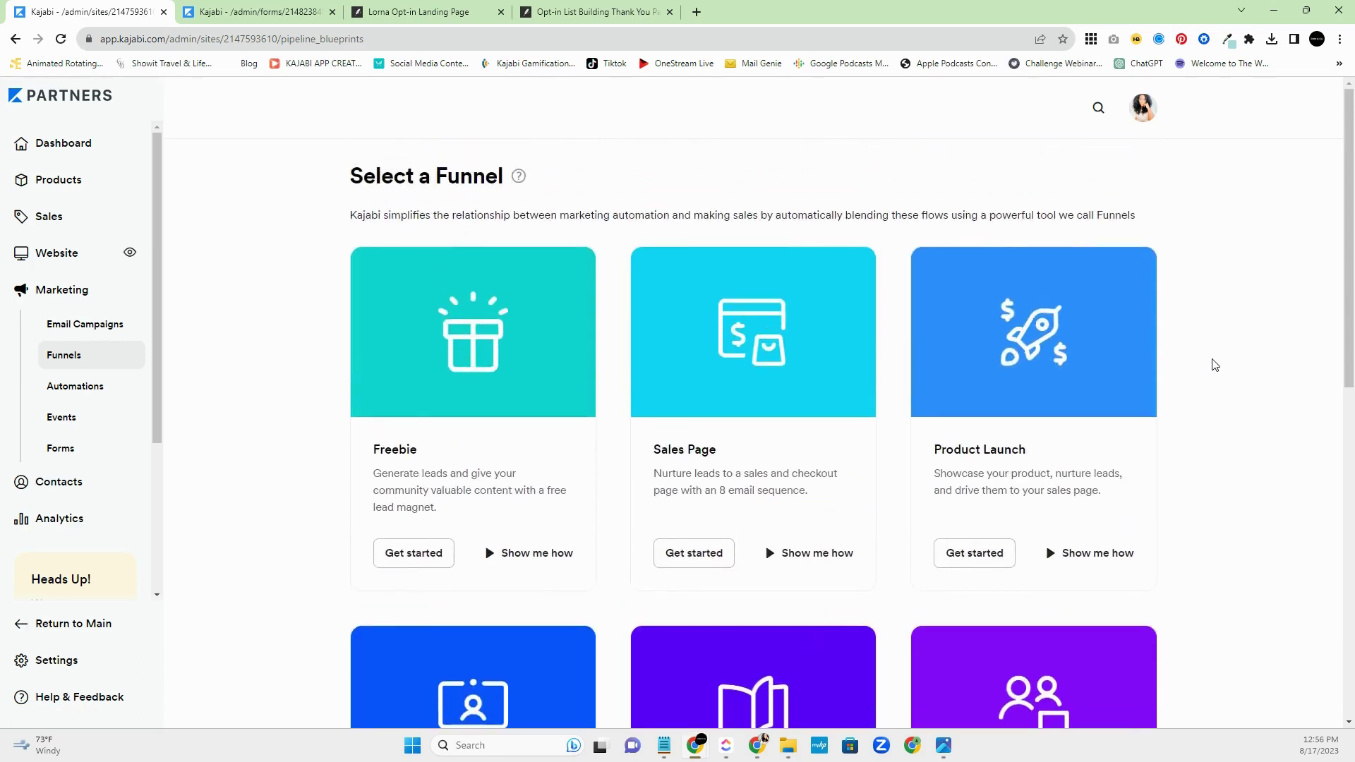
scroll(1207, 373, "down", 1)
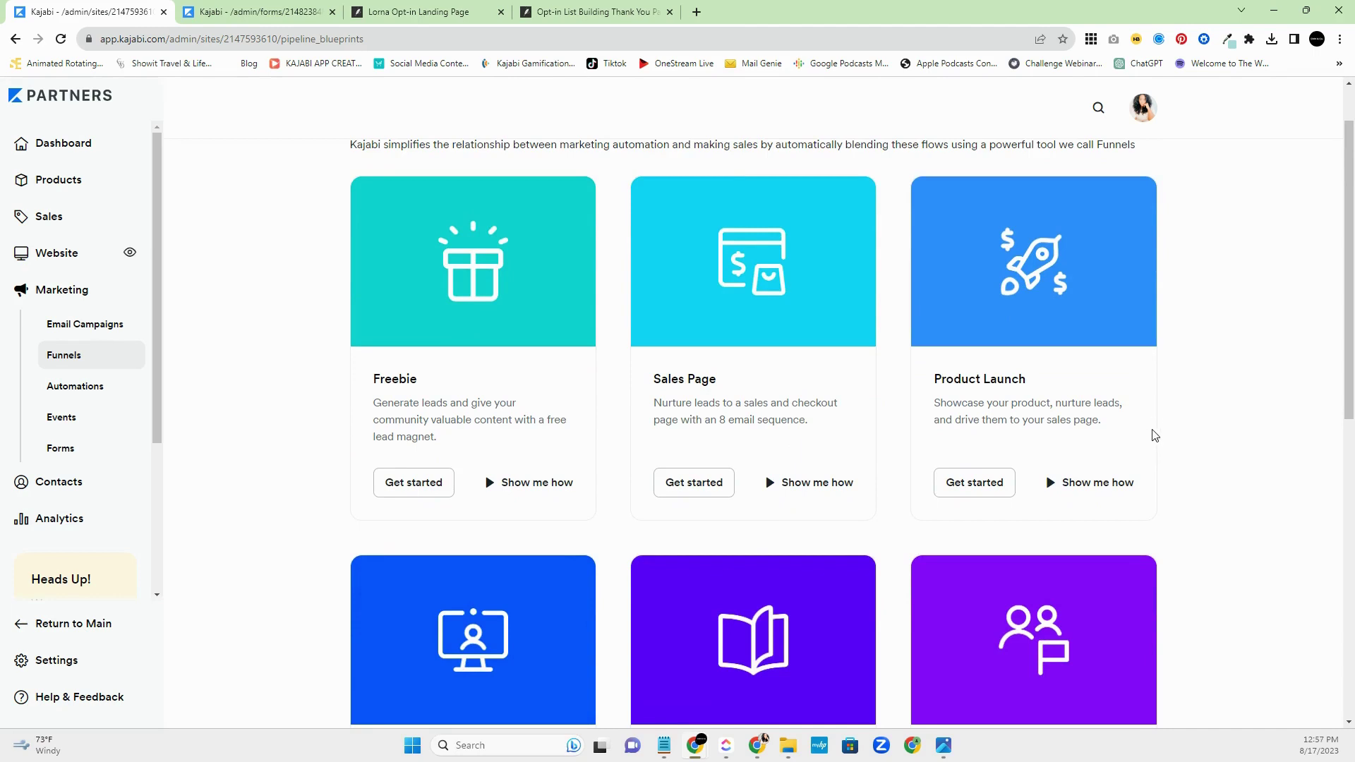
scroll(1195, 417, "up", 1)
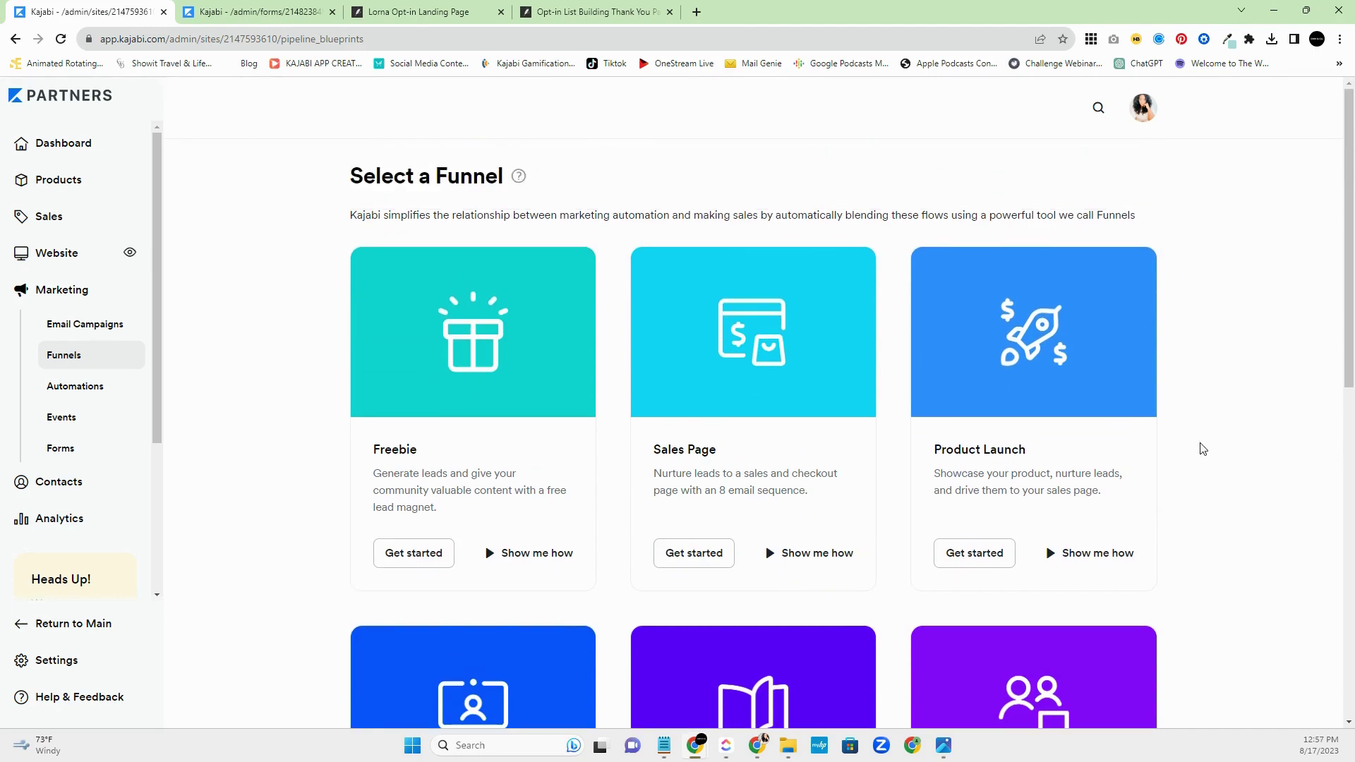
scroll(1179, 434, "down", 3)
scroll(1172, 425, "down", 3)
scroll(953, 463, "up", 4)
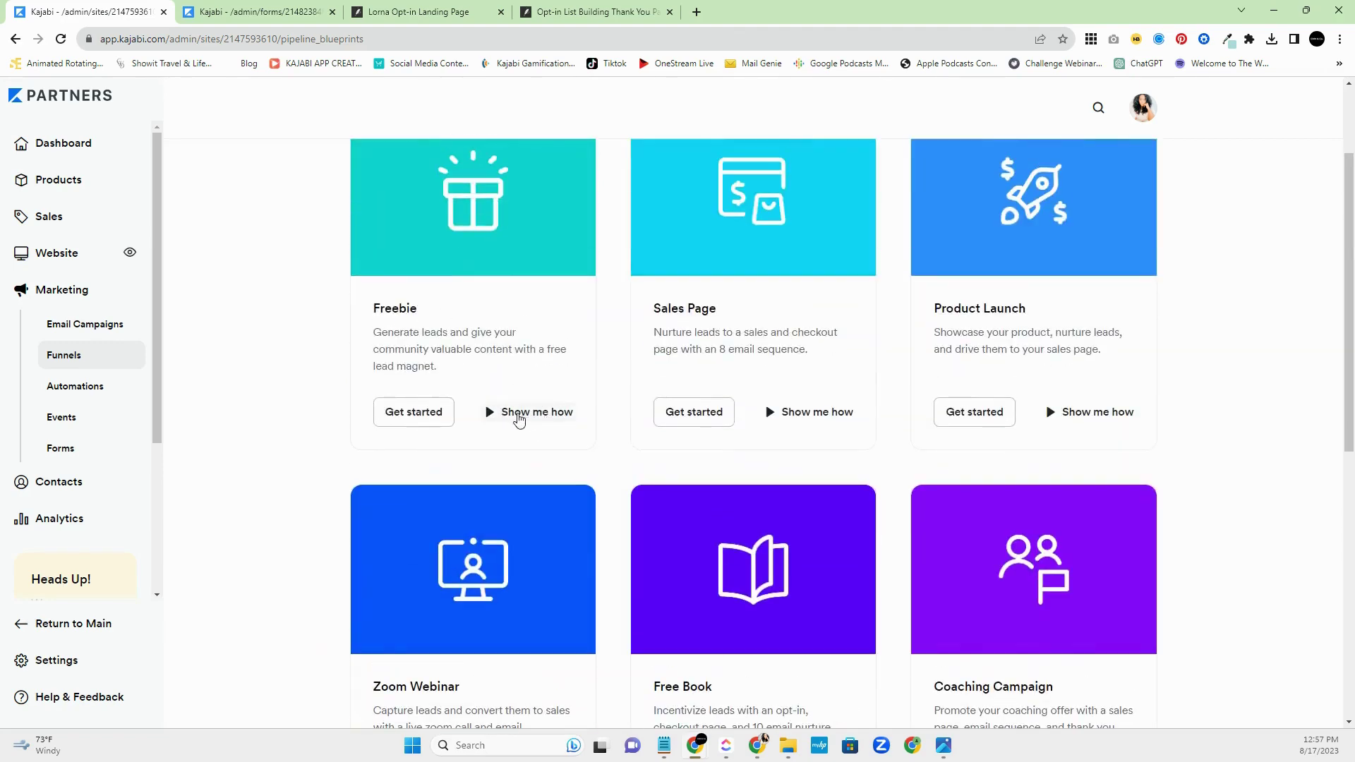
- View the explanations of the Freebie and Sales Page funnel templates, closing each one
left_click(541, 419)
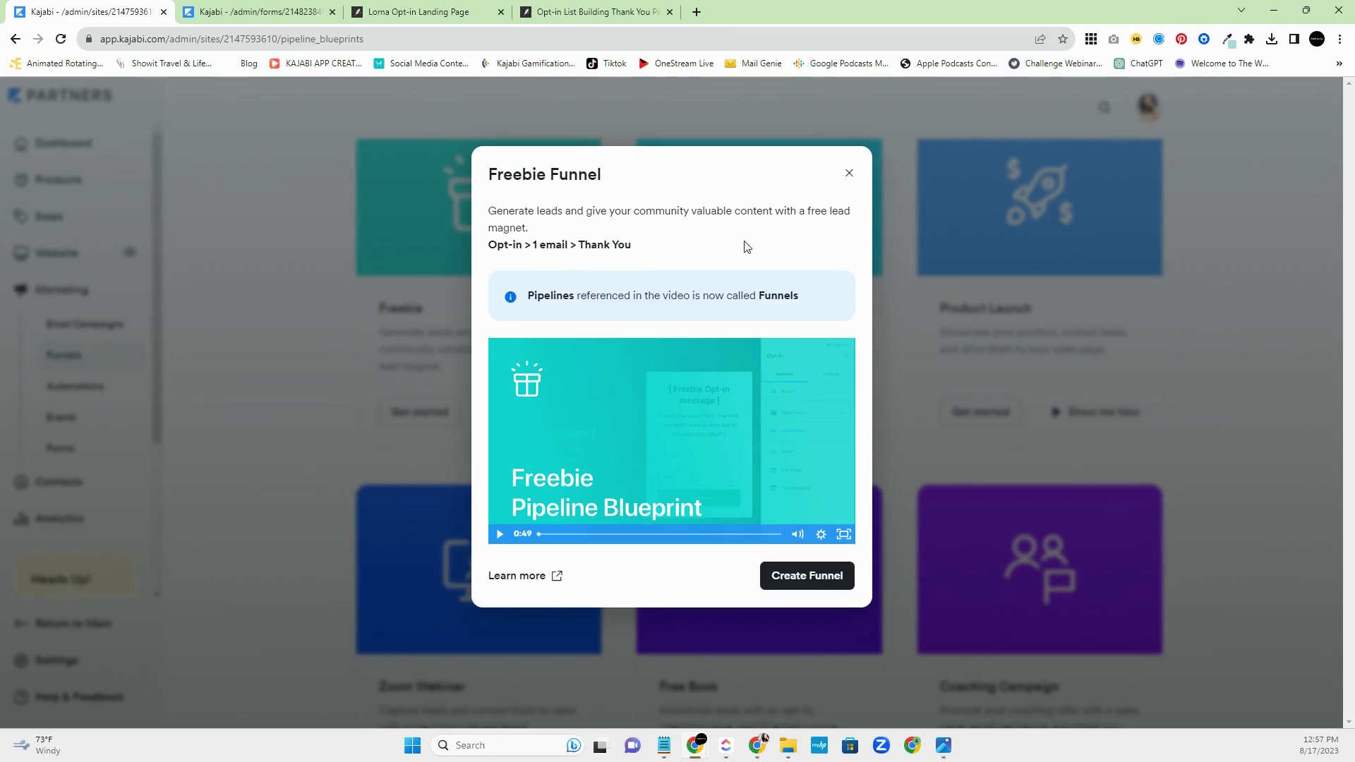
left_click(849, 173)
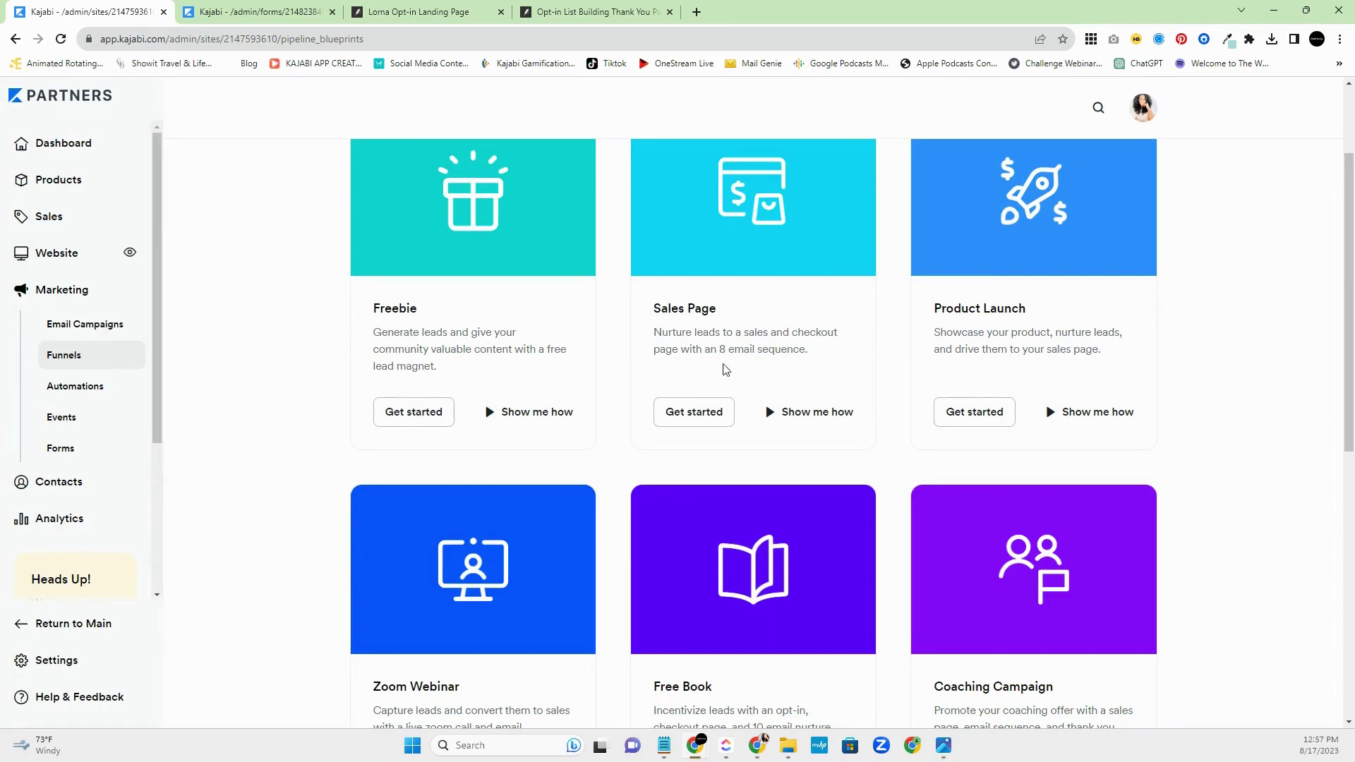
left_click(803, 415)
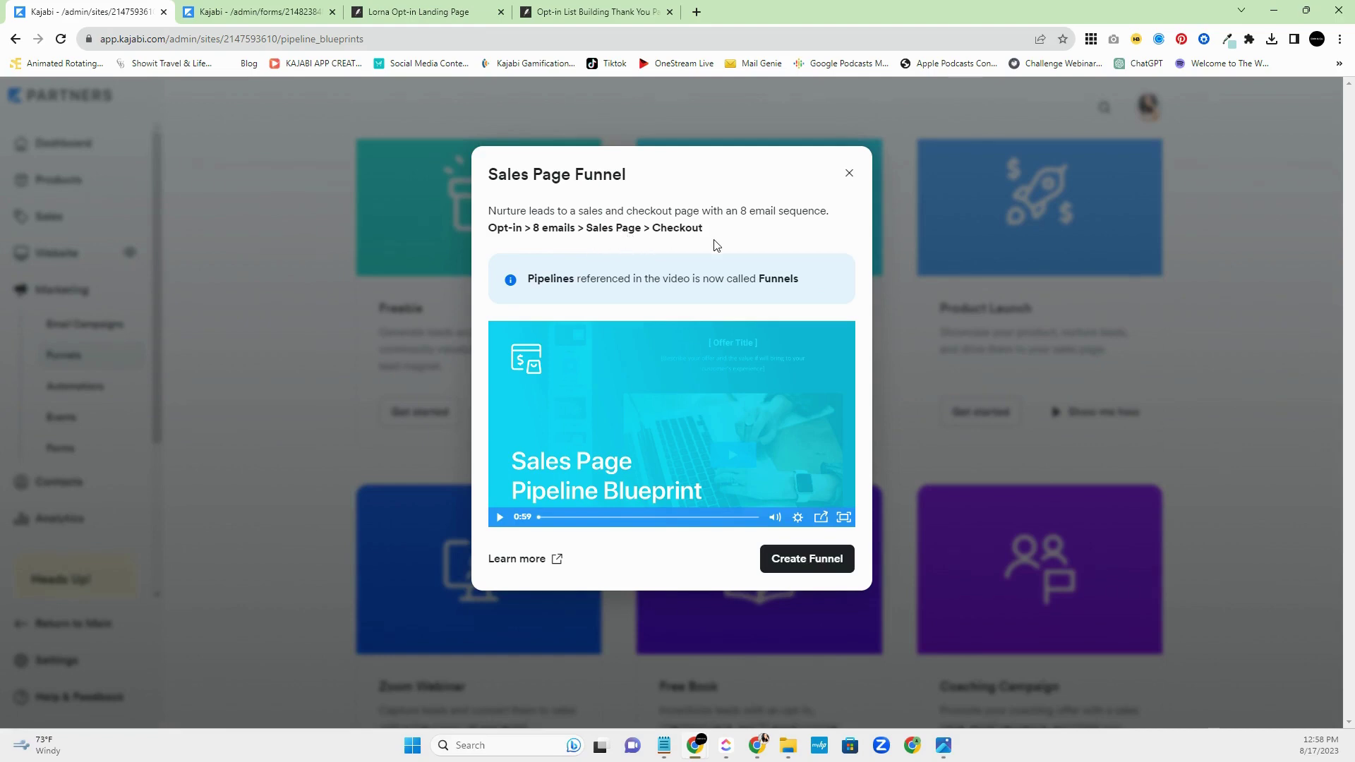
left_click(849, 173)
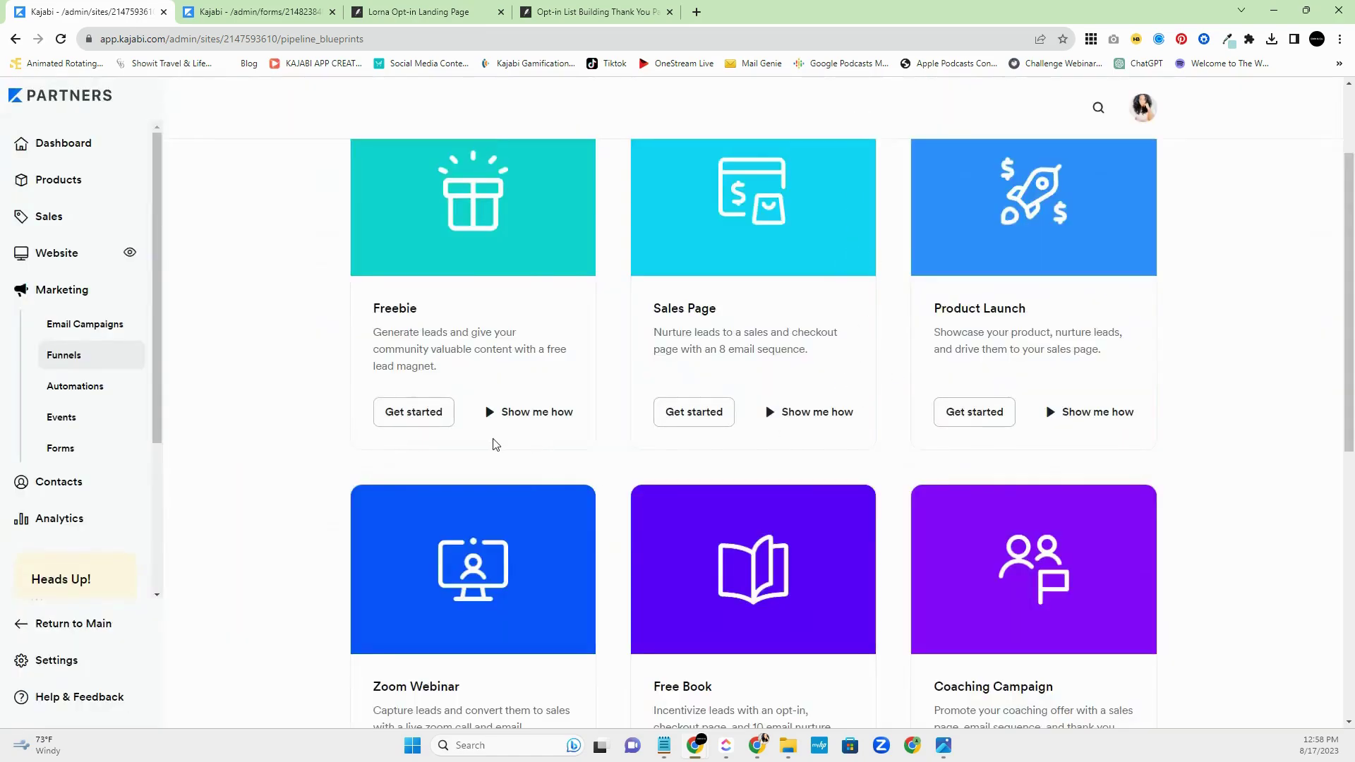
- Create a Freebie funnel titled "Freebie" without attaching a file
left_click(427, 419)
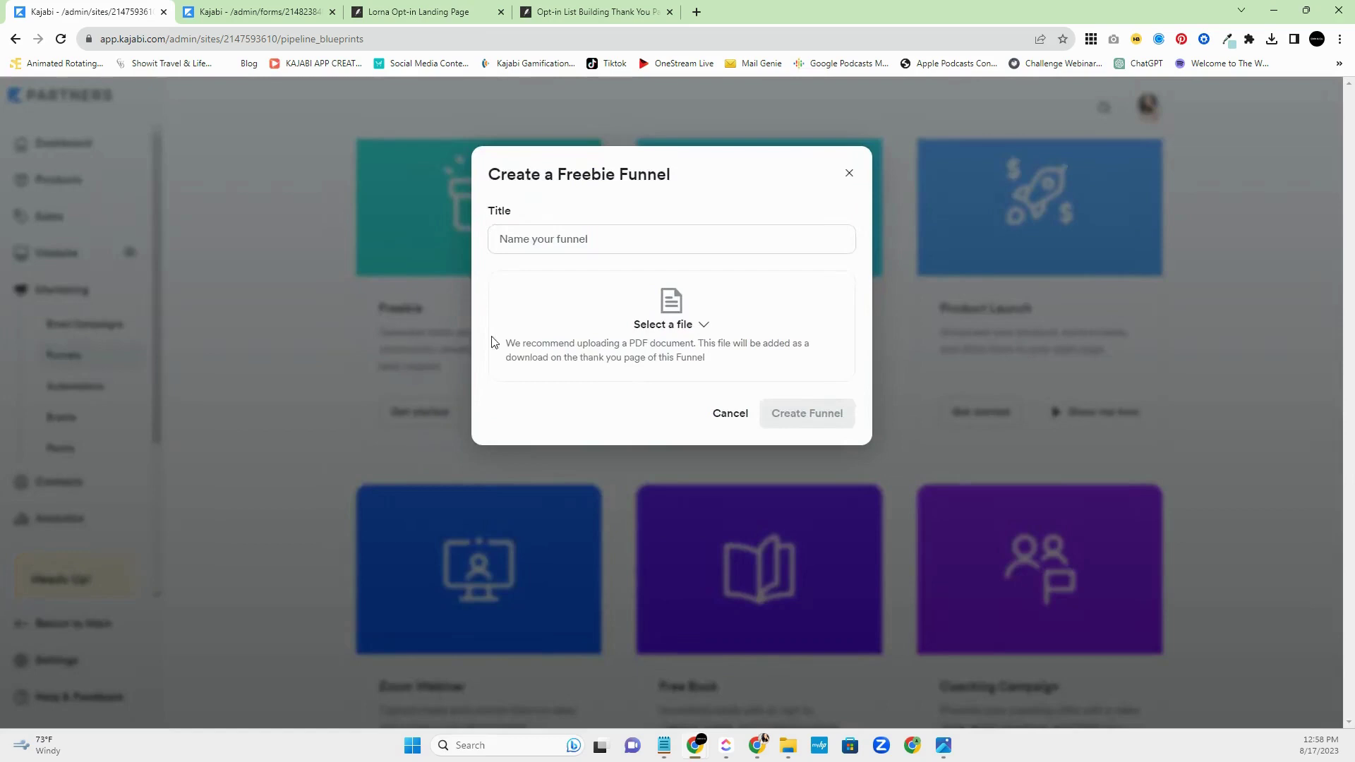
left_click(545, 240)
type("Freebie")
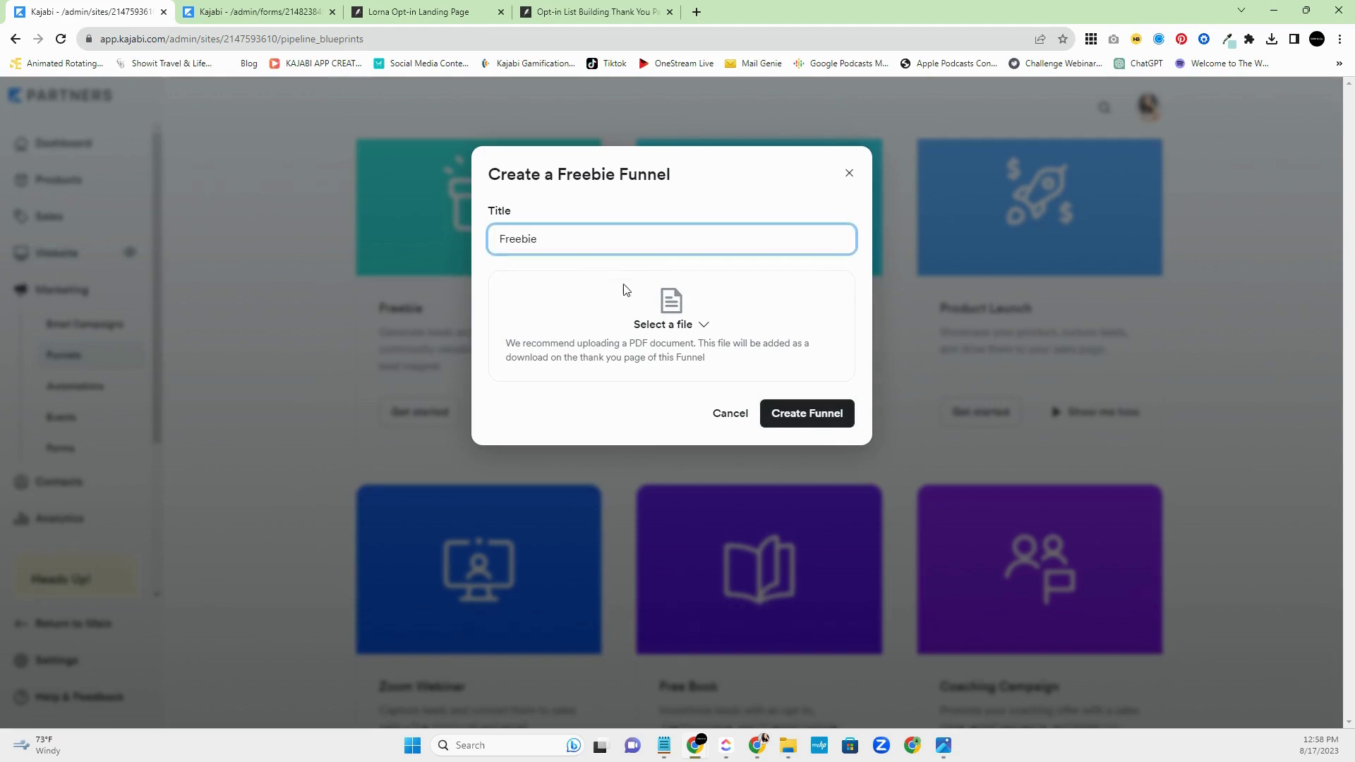
left_click(808, 421)
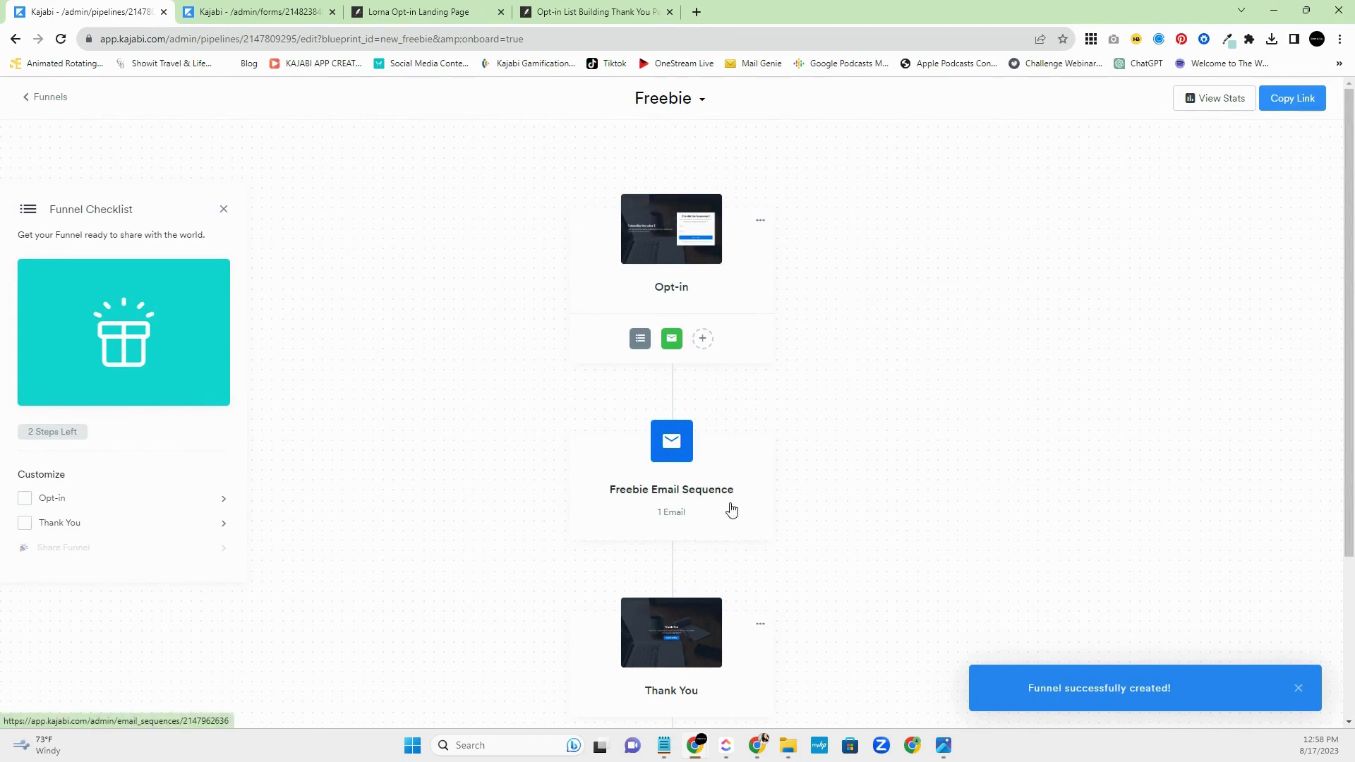
- Review the funnel's stages, and open its Opt-in page to examine the Hero with Form section
scroll(731, 503, "down", 1)
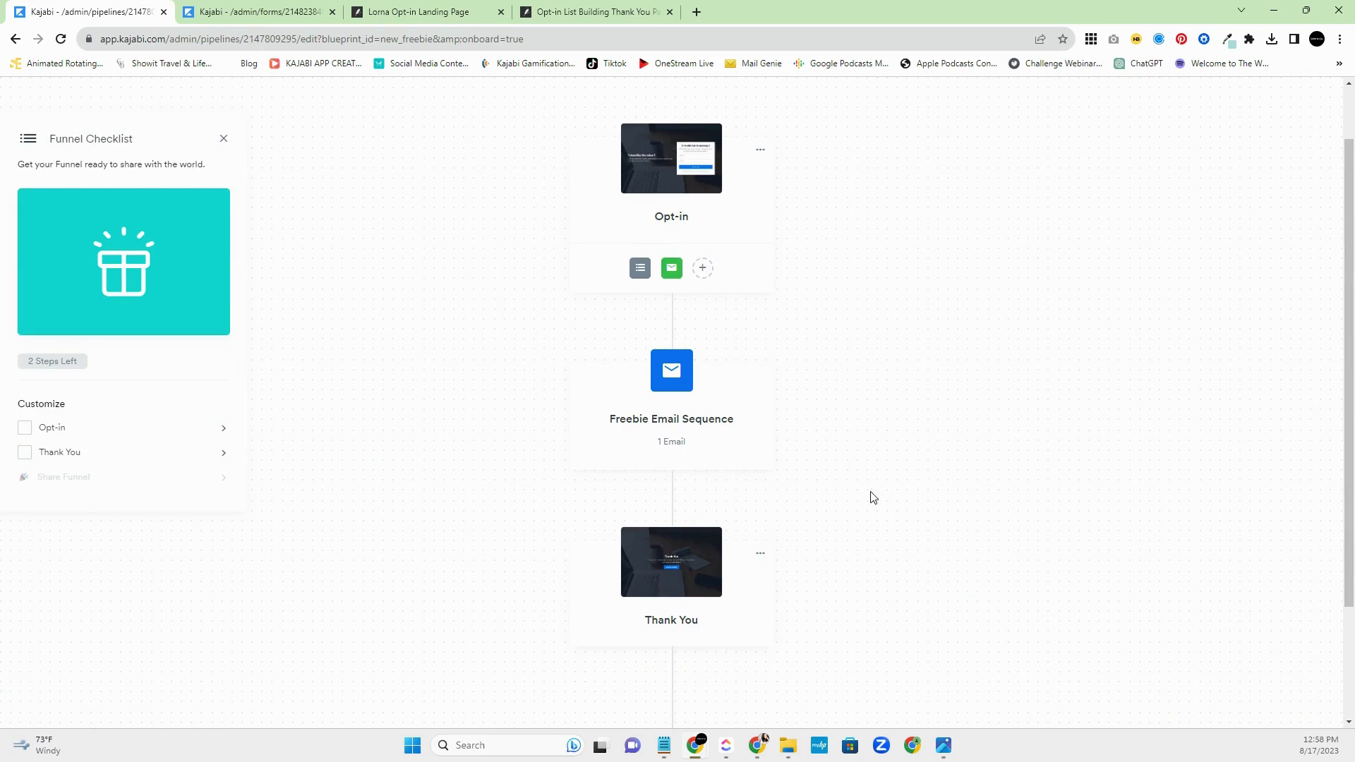
scroll(774, 262, "up", 1)
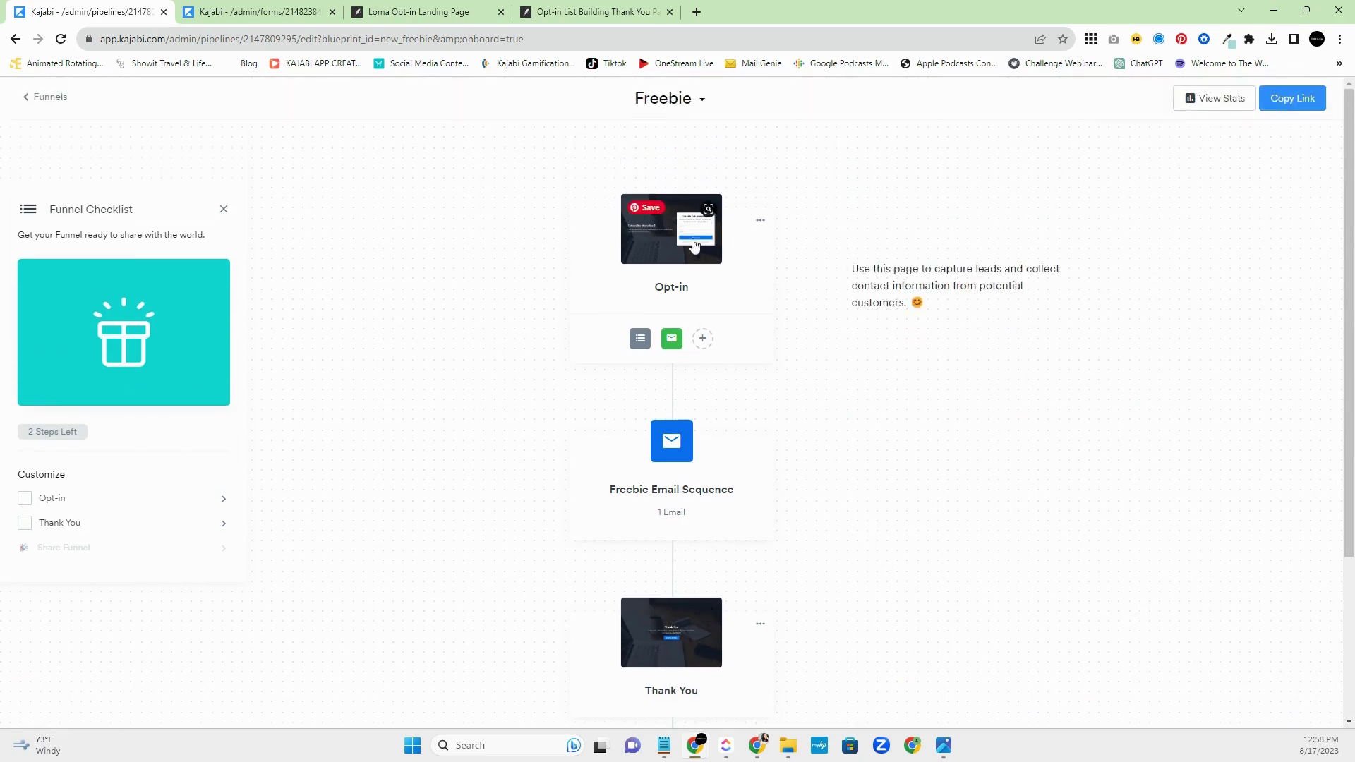
mouse_move(722, 590)
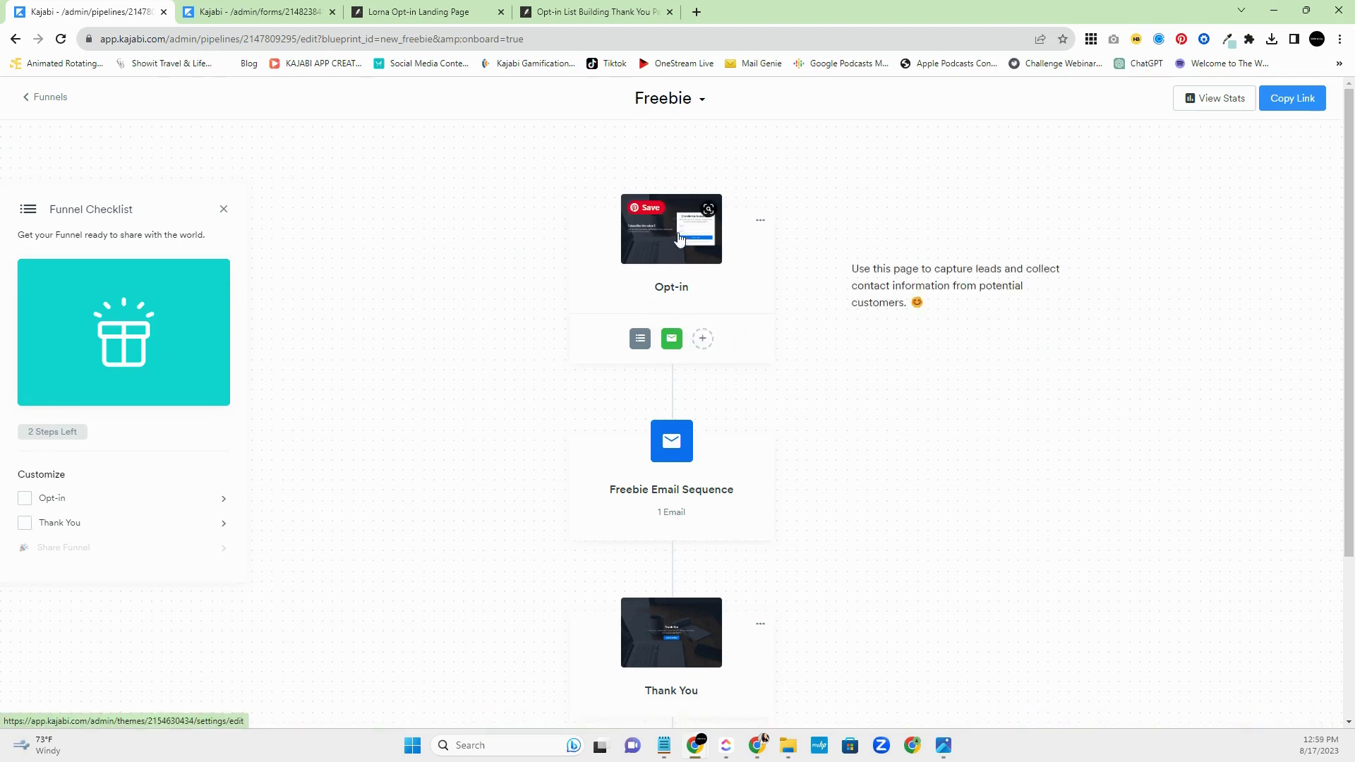
mouse_move(633, 355)
mouse_move(672, 346)
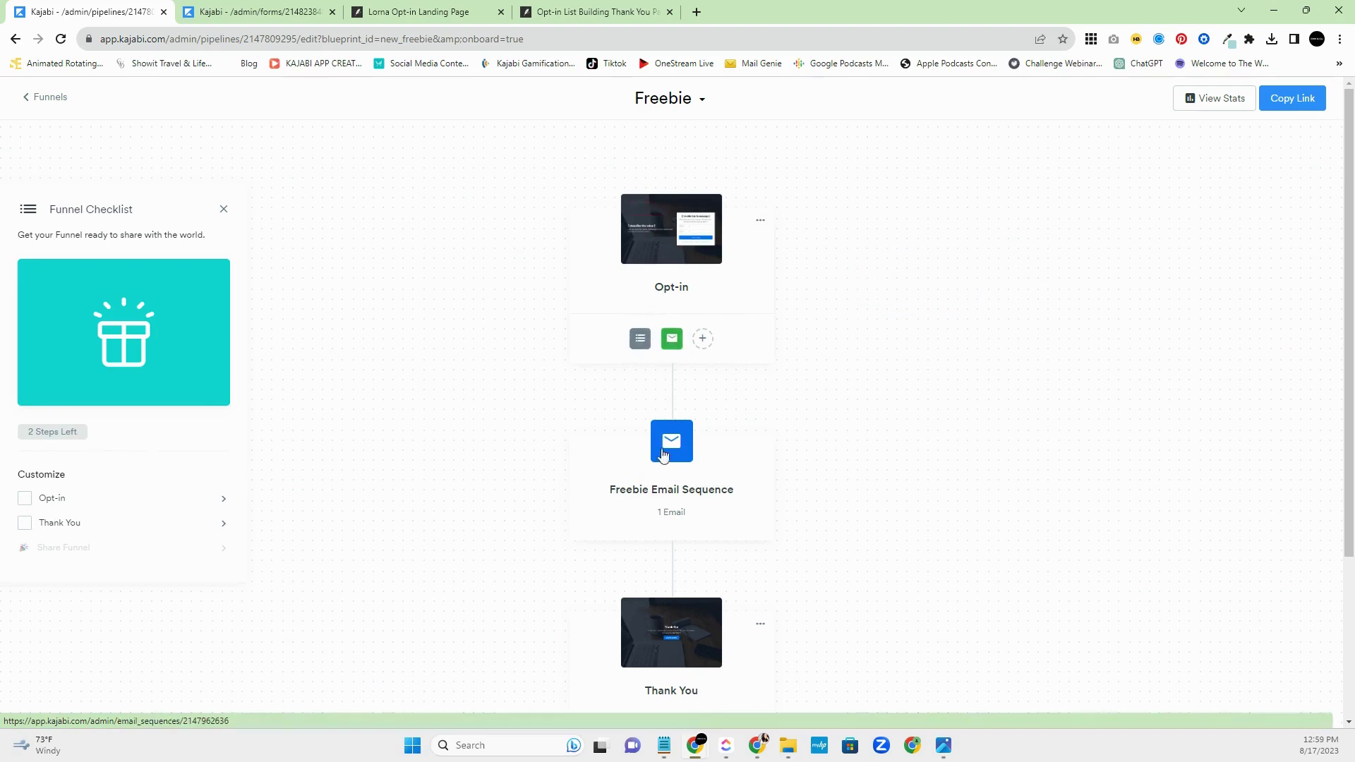
left_click(674, 229)
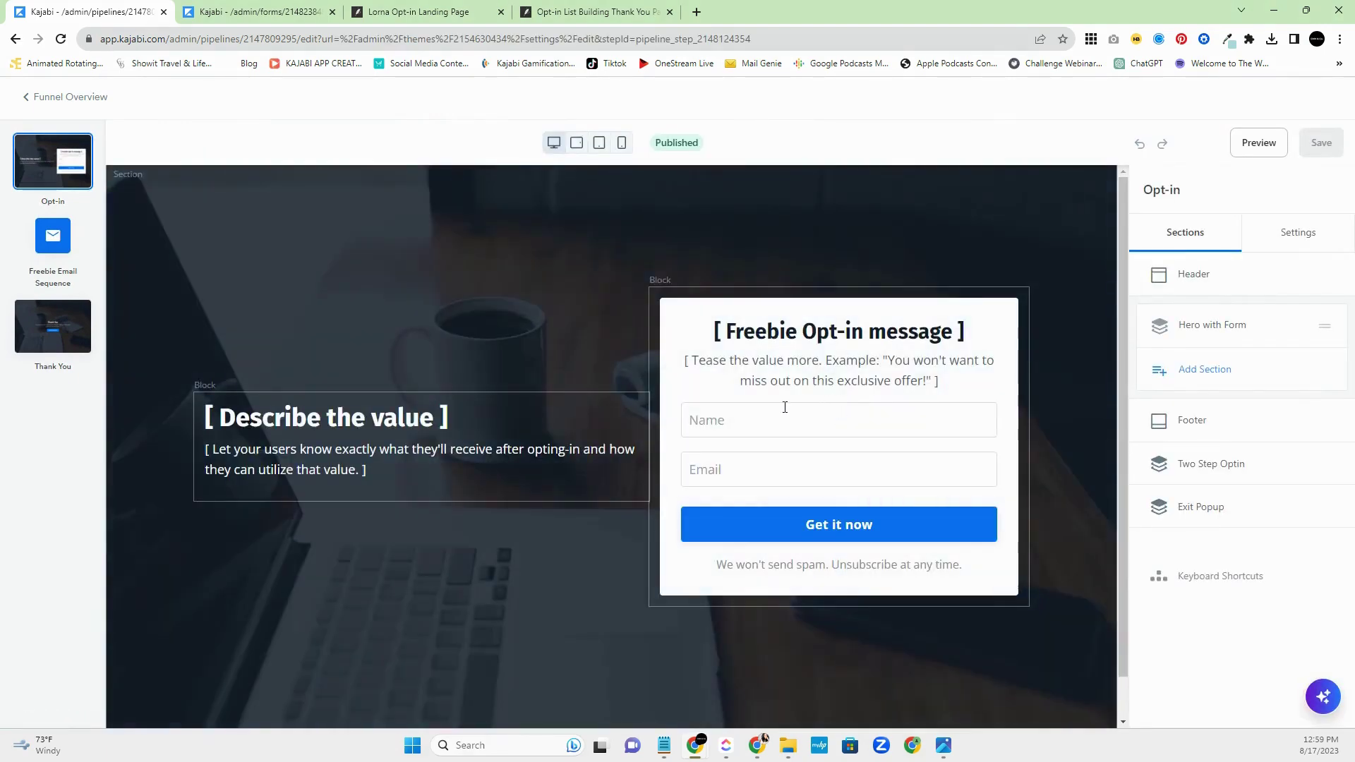
left_click(466, 274)
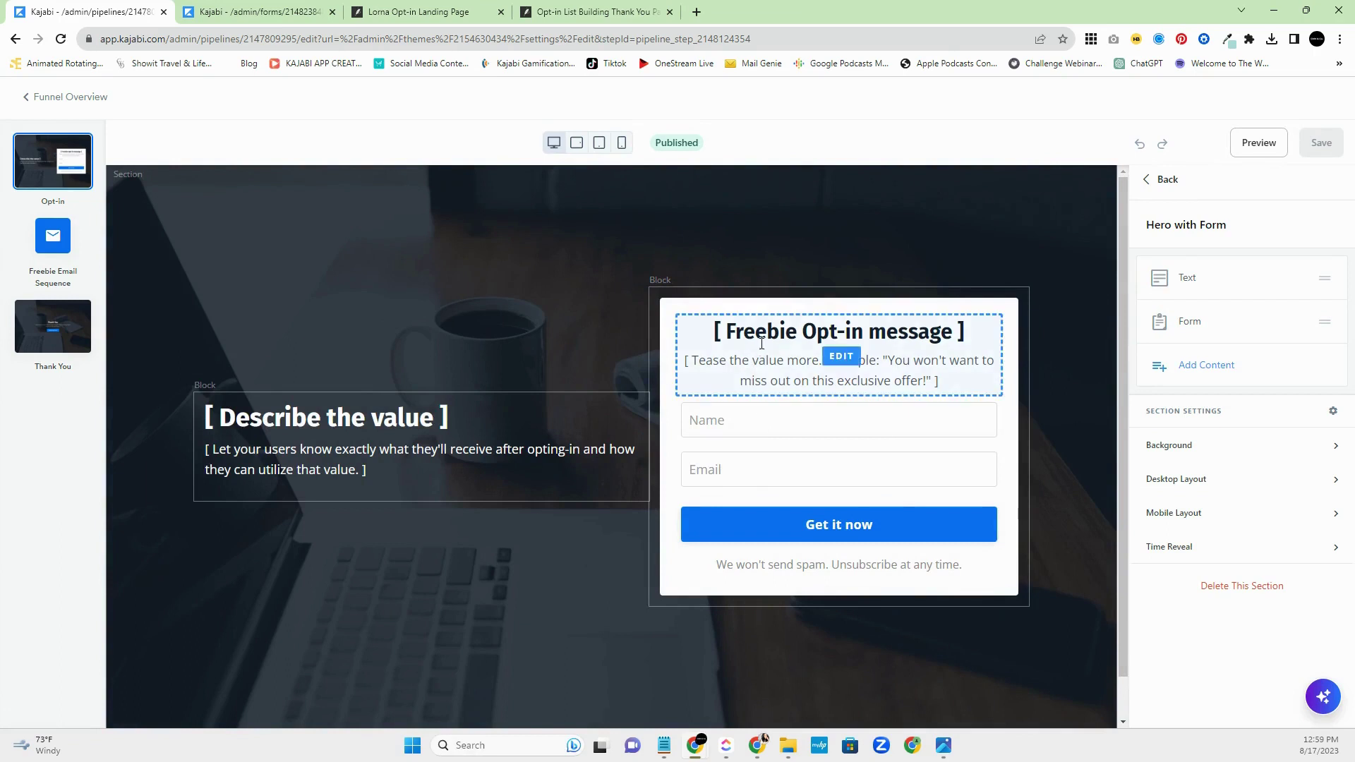
scroll(577, 579, "down", 1)
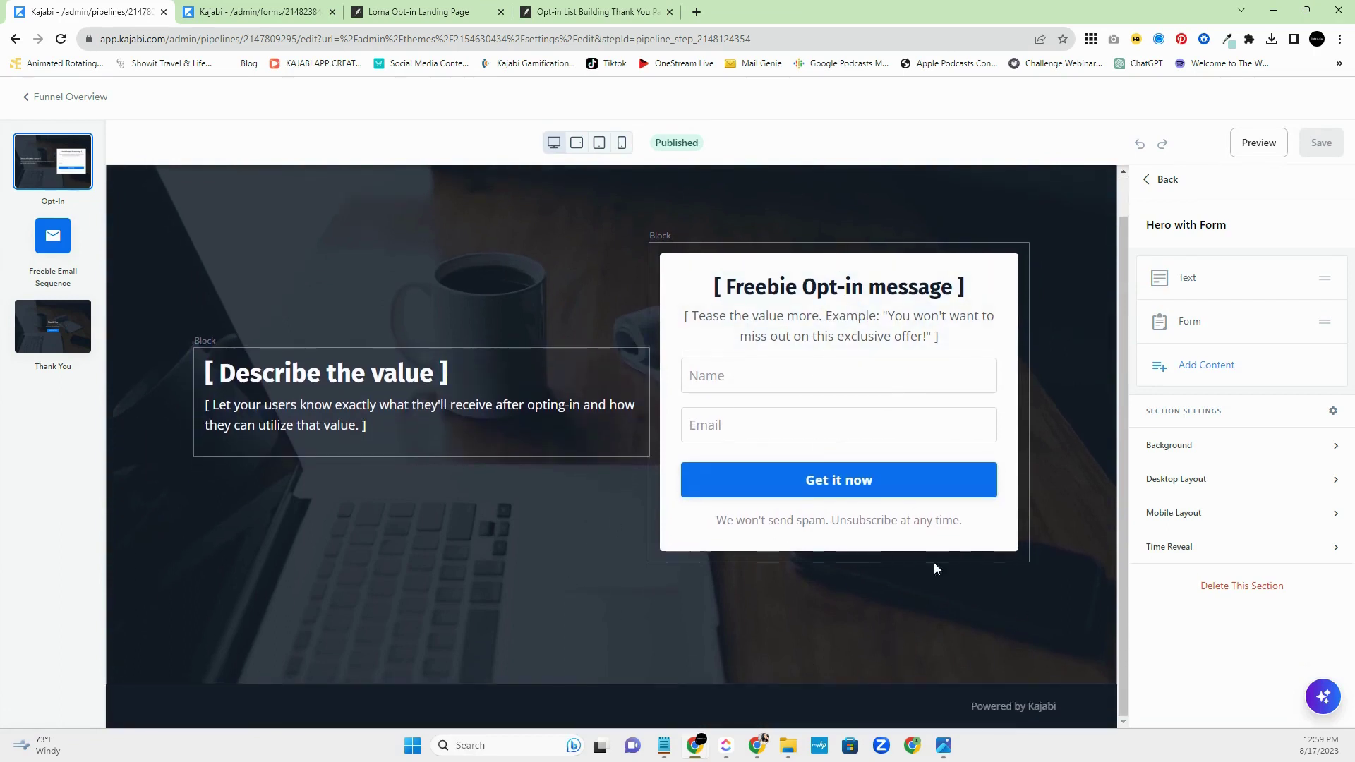
scroll(970, 520, "up", 1)
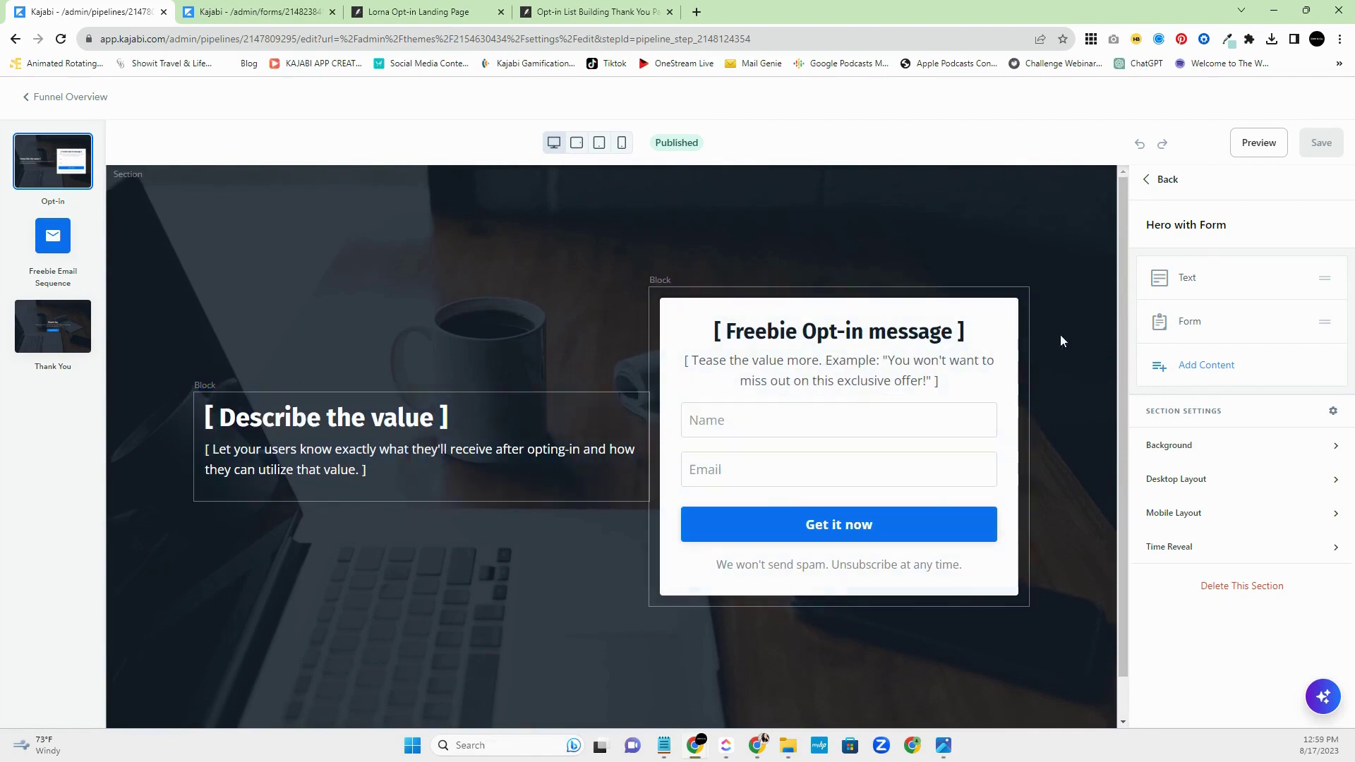
- Try to set the opt-in form's Thank You Page to the next Pipeline Step, and leave the page editor without saving
left_click(902, 456)
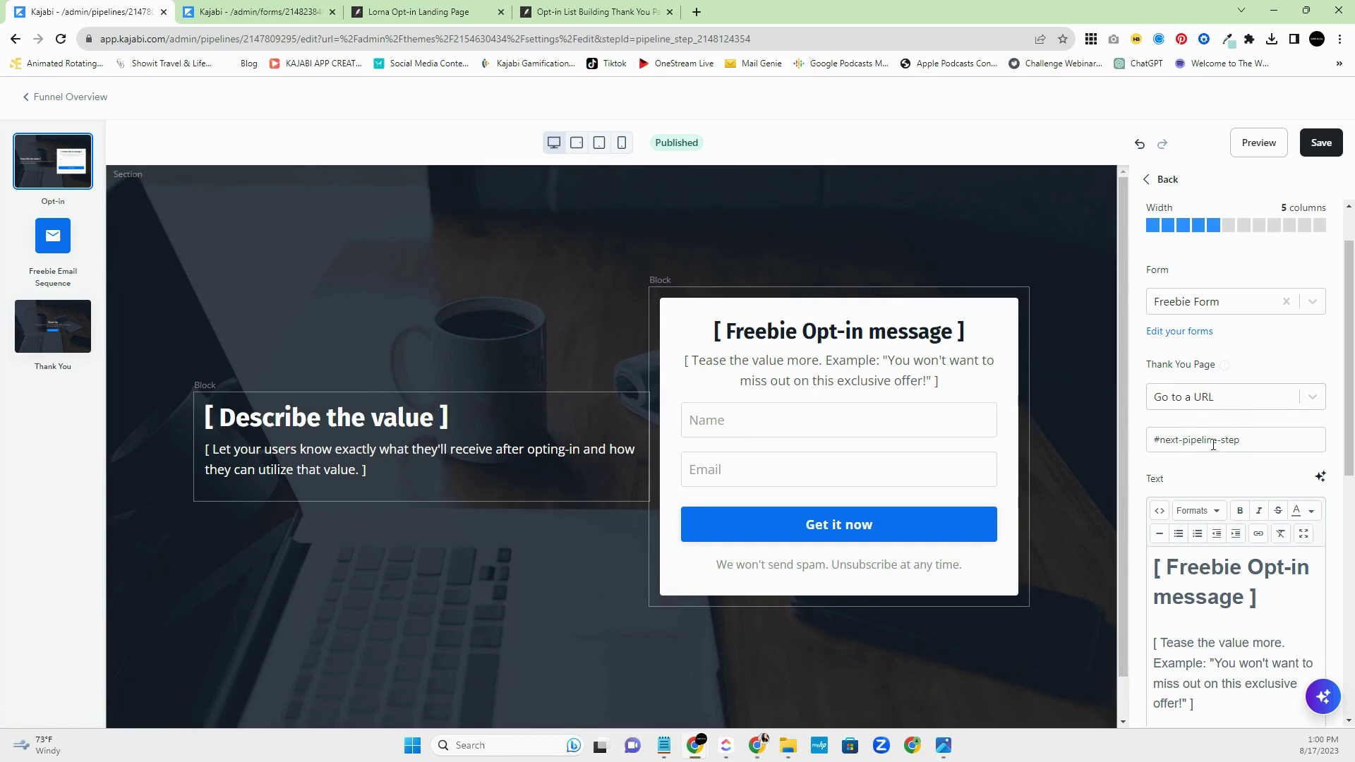
left_click(1313, 400)
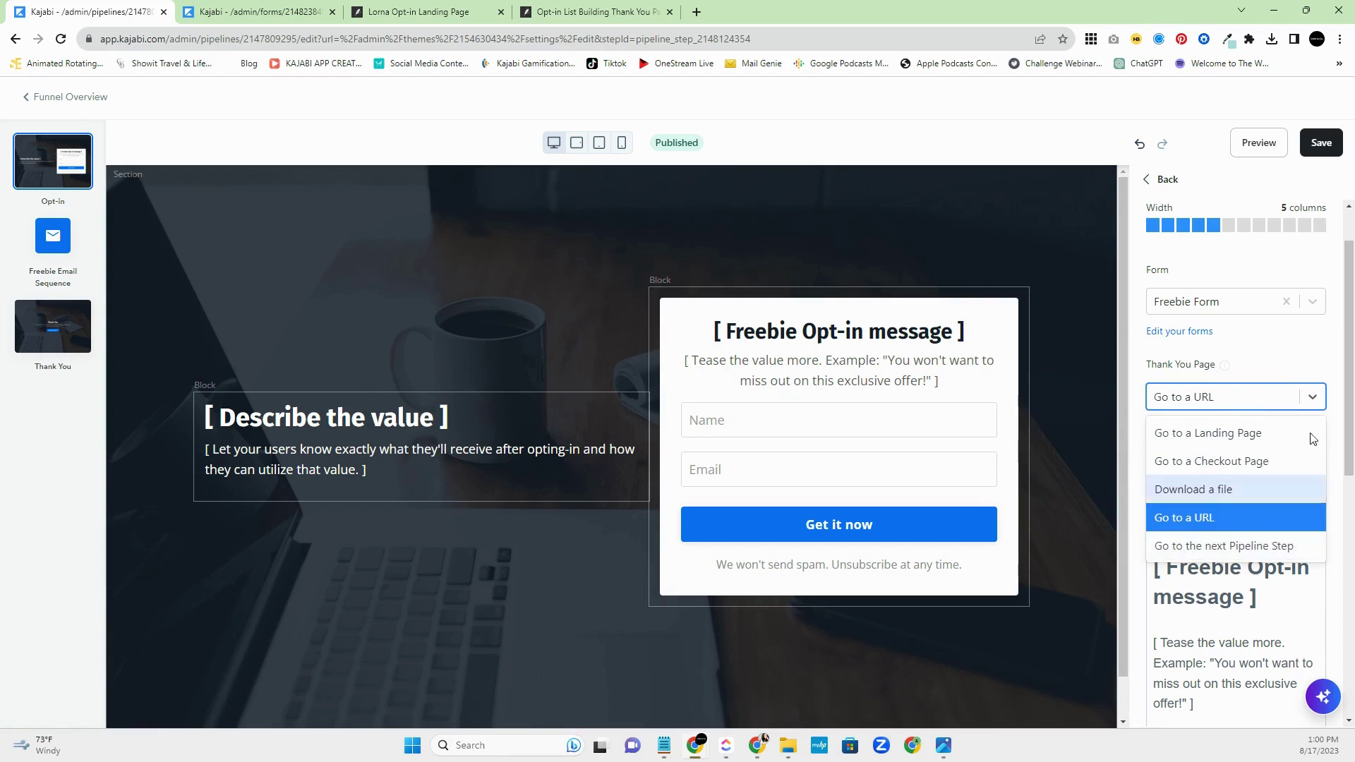
left_click(1215, 549)
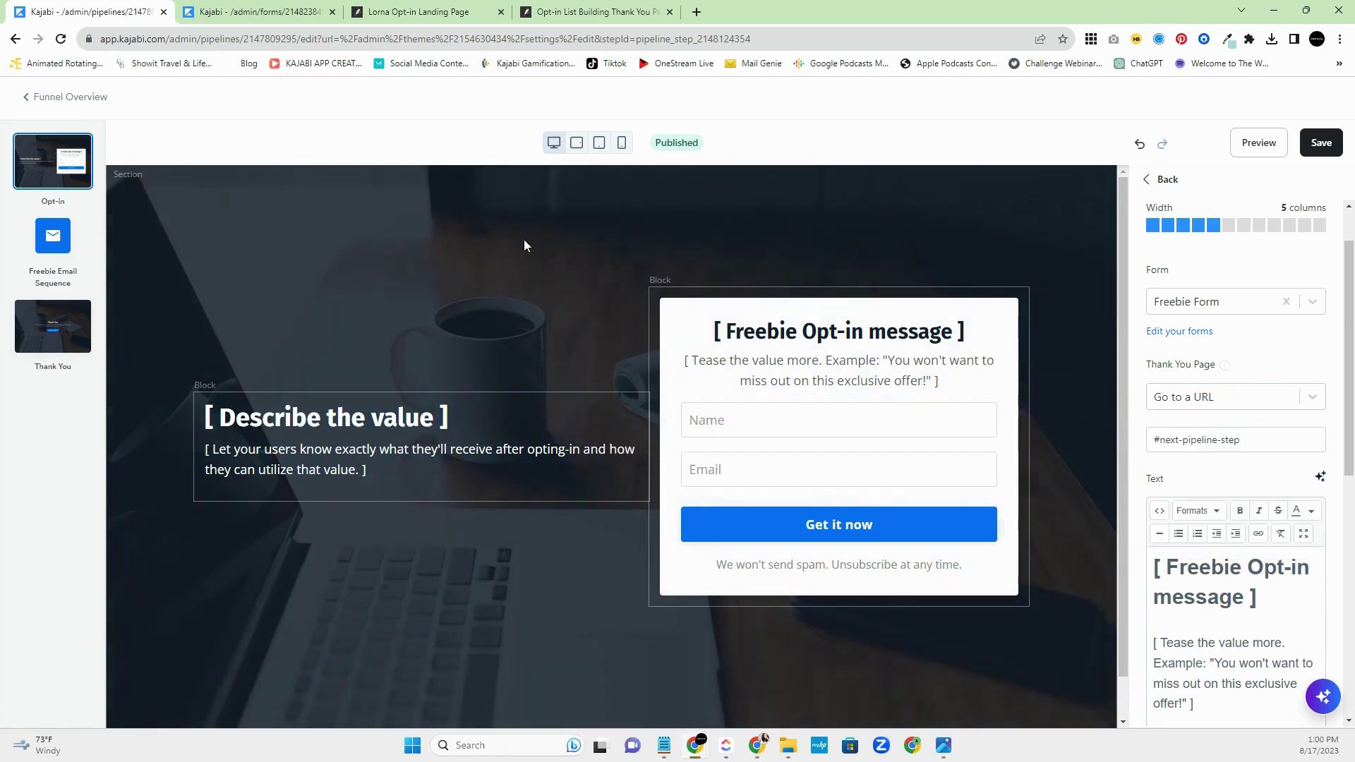
left_click(27, 104)
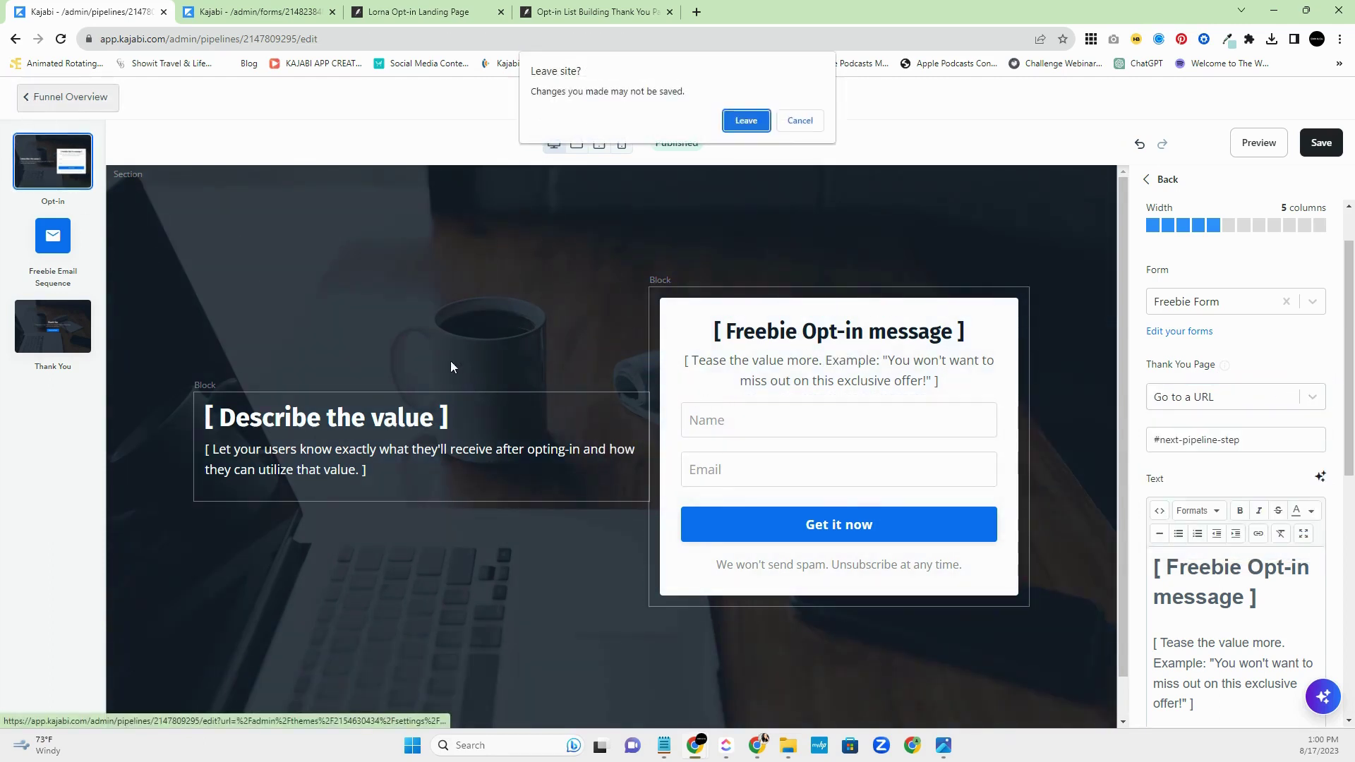
left_click(746, 121)
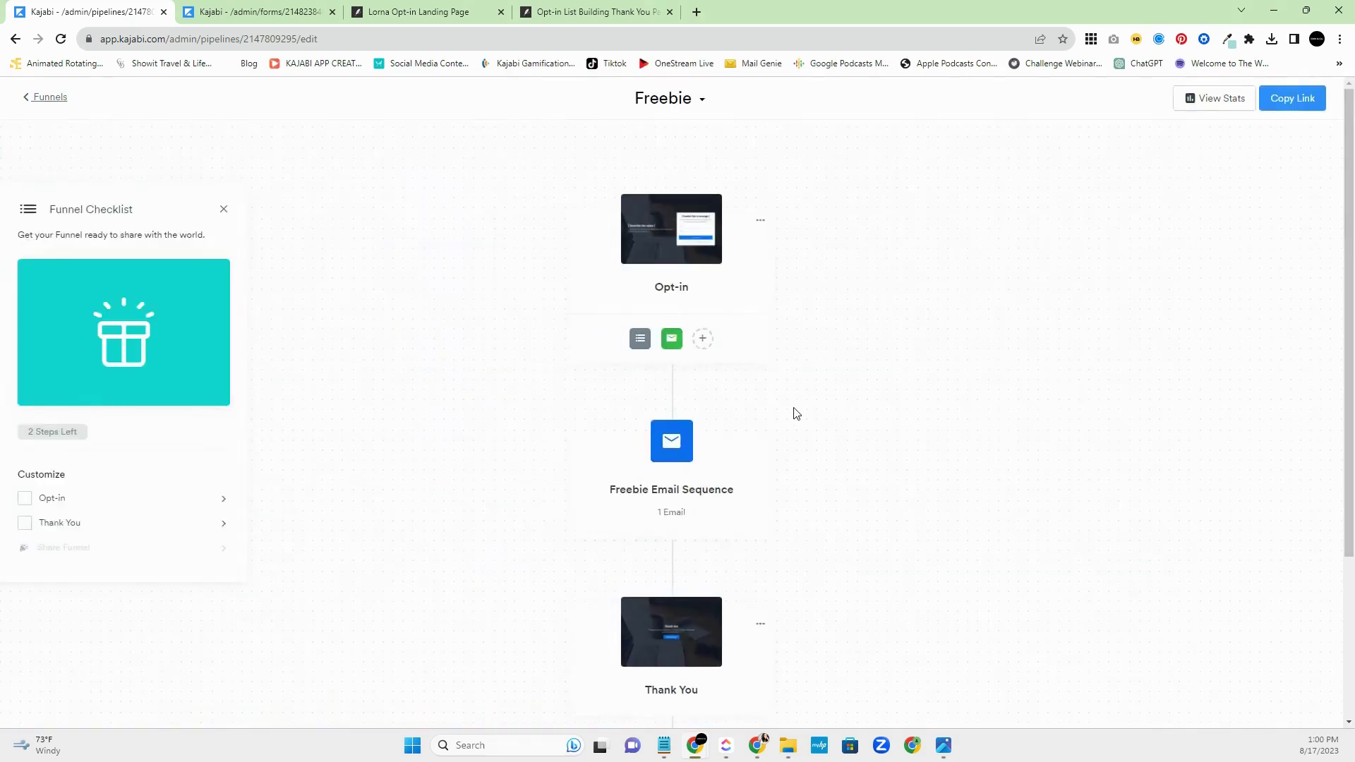
- Inspect the Freebie Email Sequence and its unsubscribe triggers, and return to the funnel overview
left_click(668, 457)
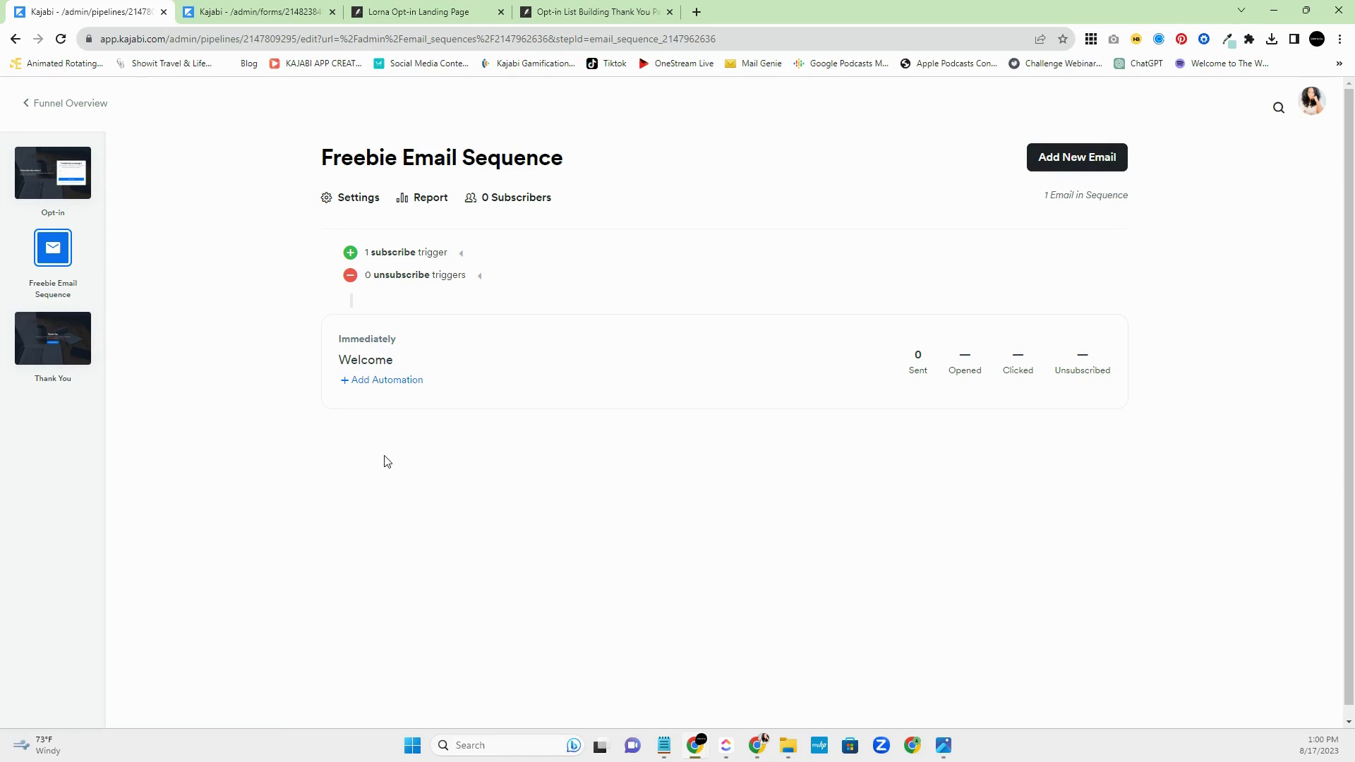
left_click(478, 276)
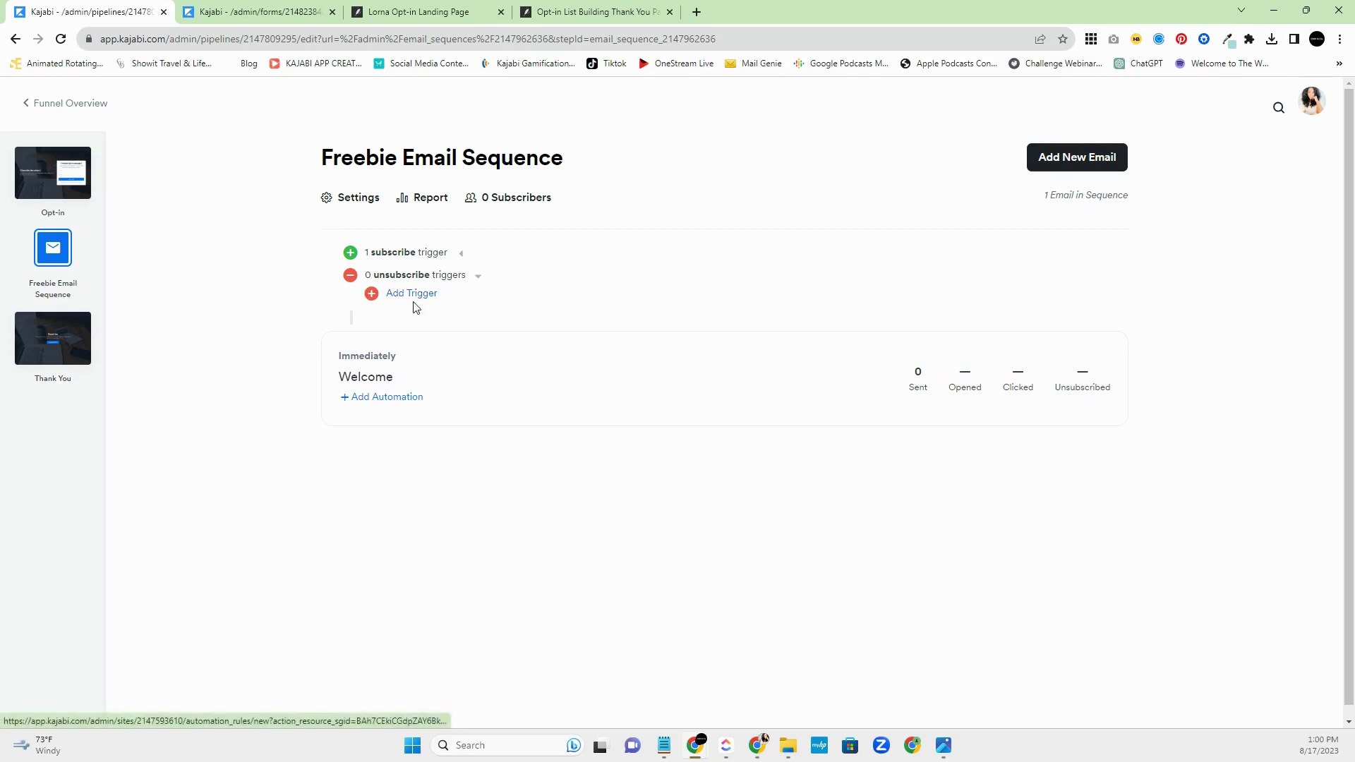
left_click(477, 278)
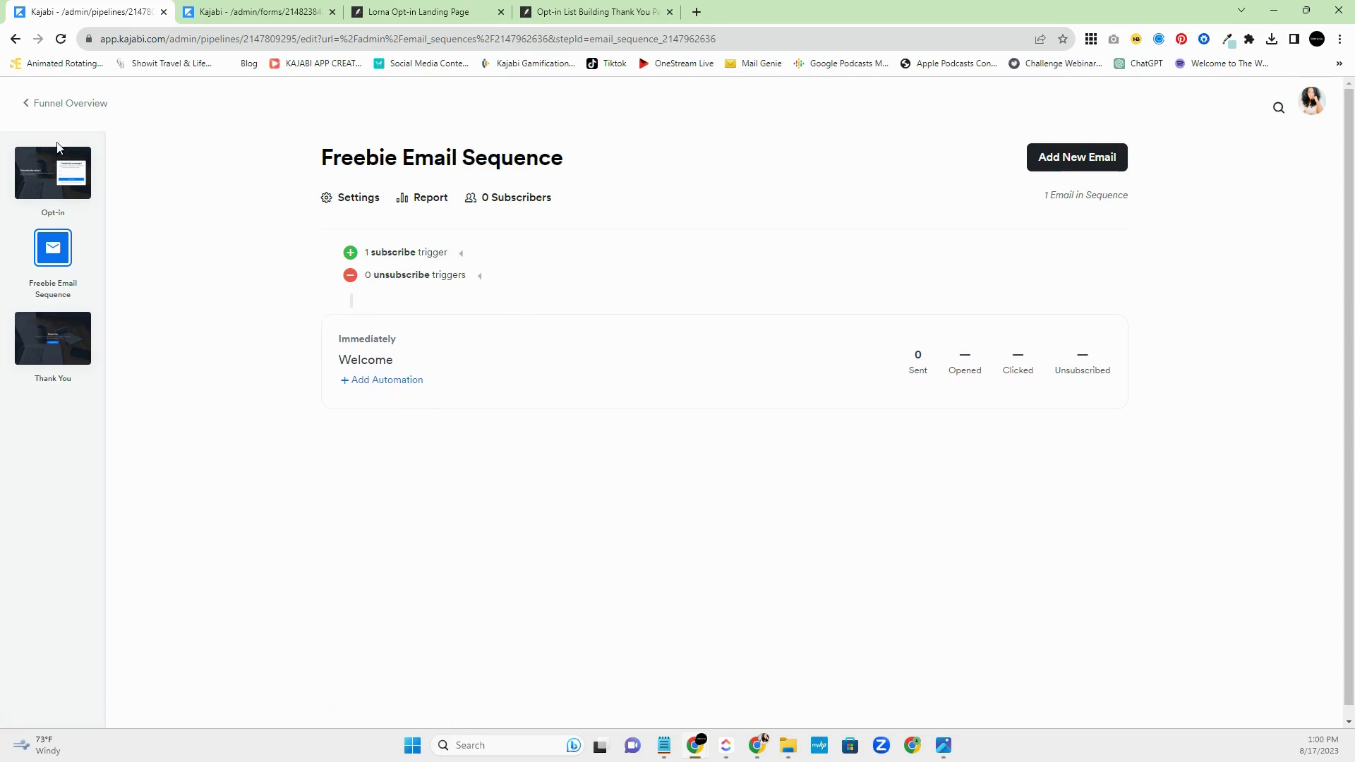
left_click(45, 106)
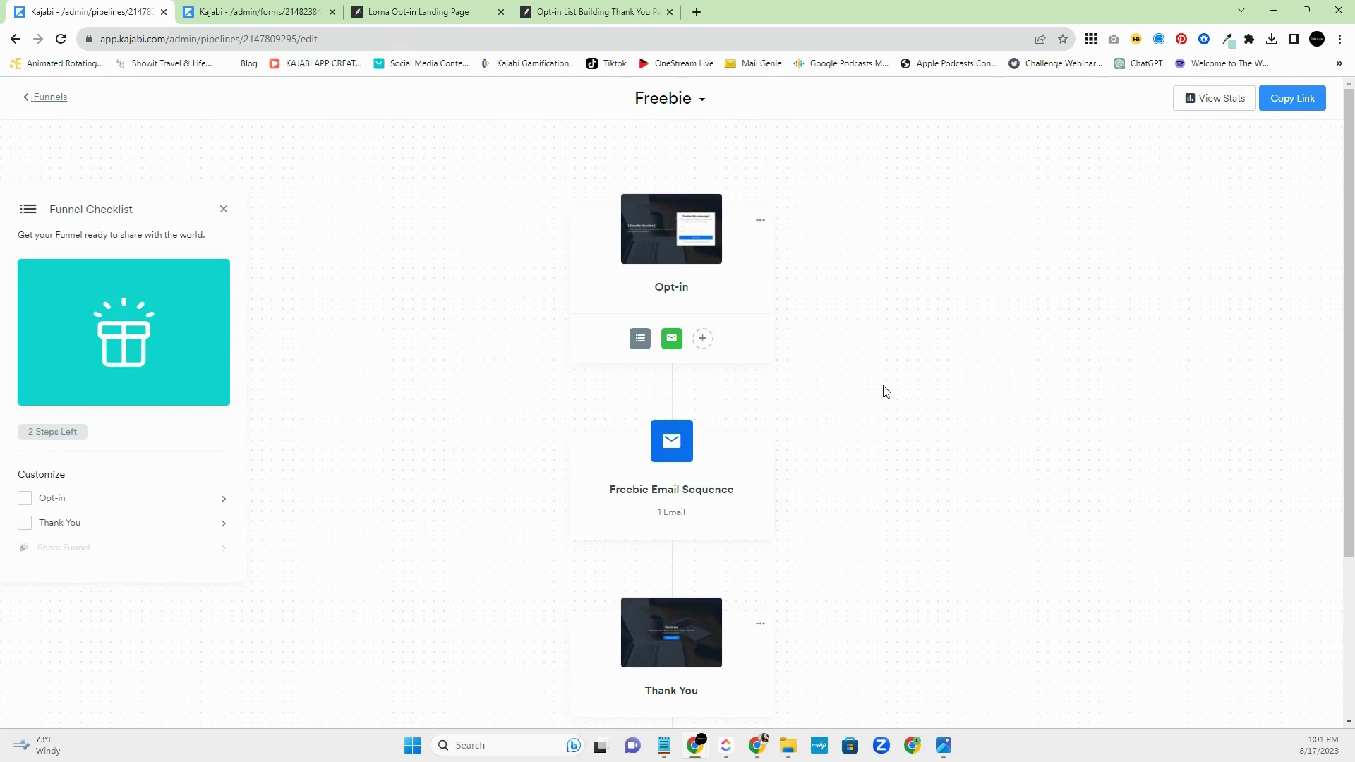
scroll(887, 392, "down", 2)
scroll(890, 423, "up", 2)
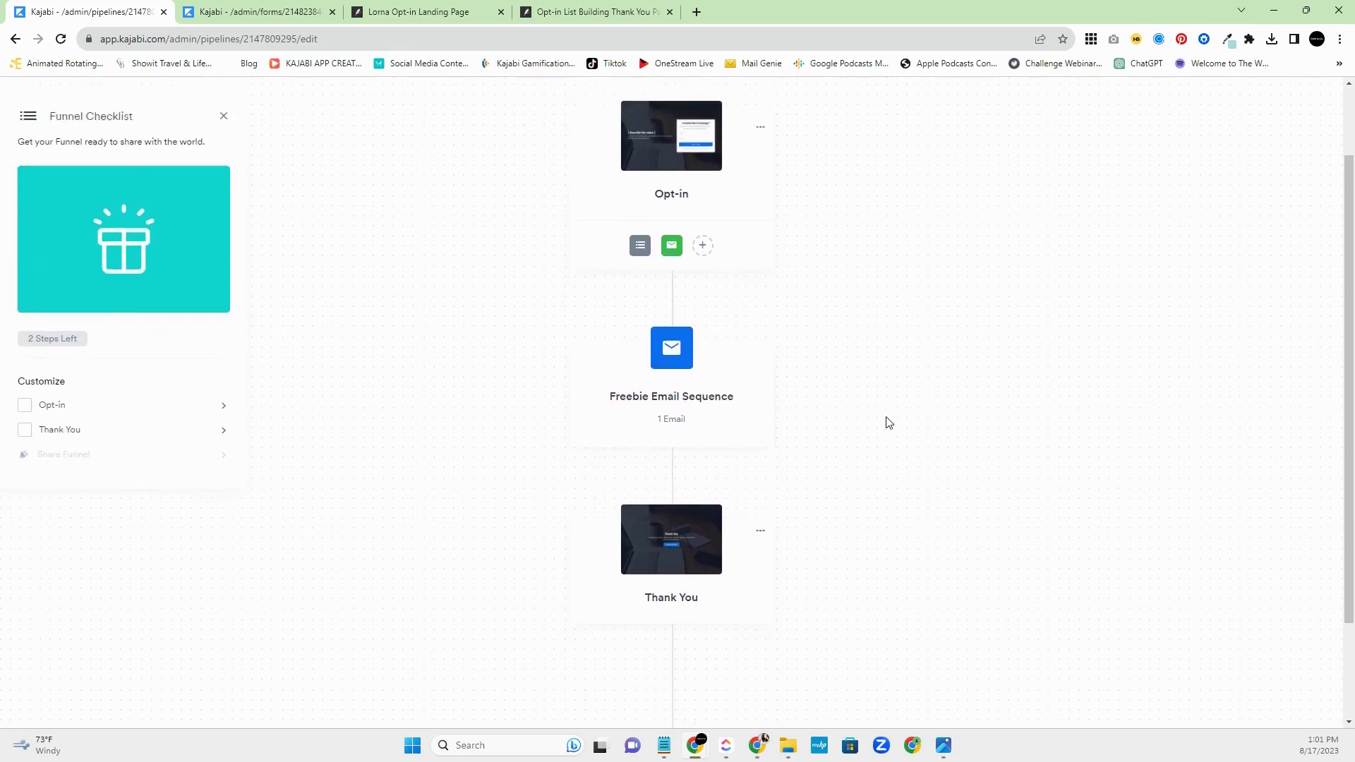
scroll(891, 424, "down", 1)
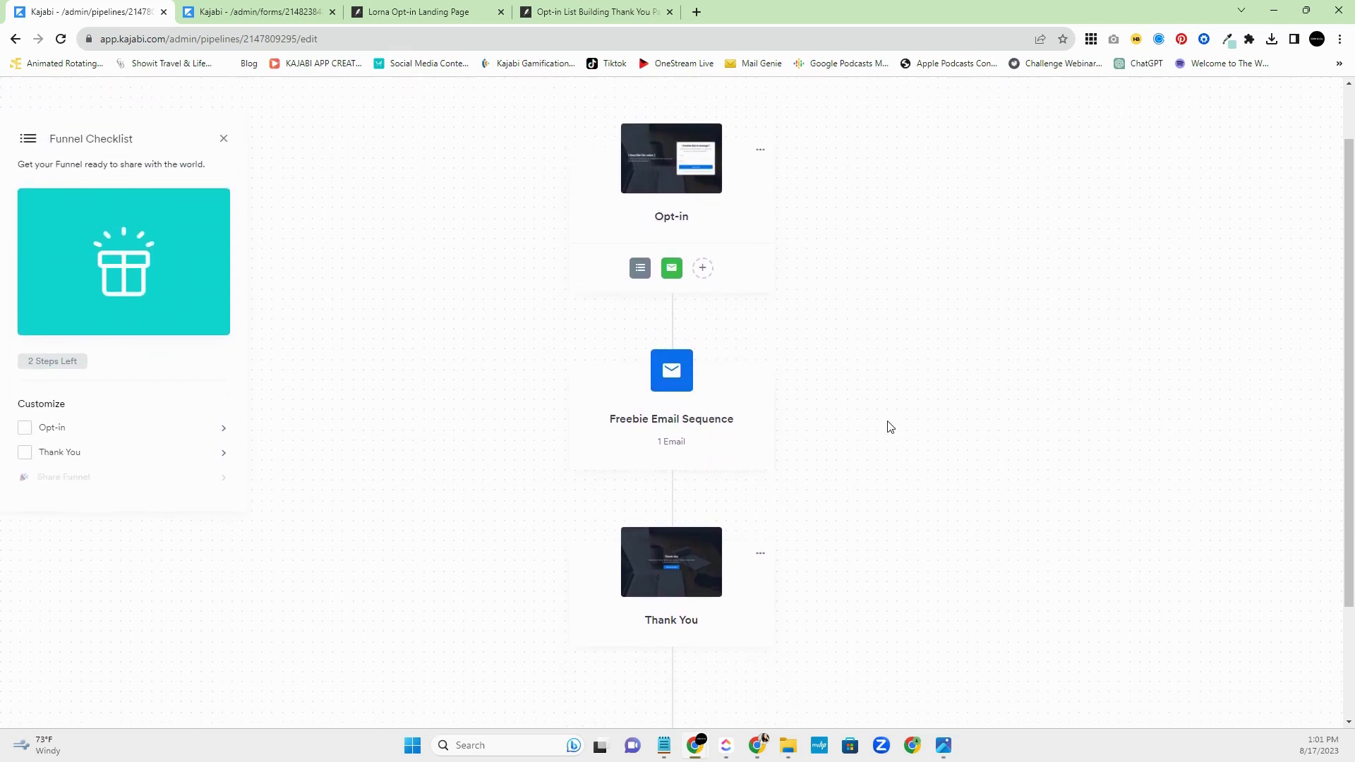
scroll(894, 440, "up", 1)
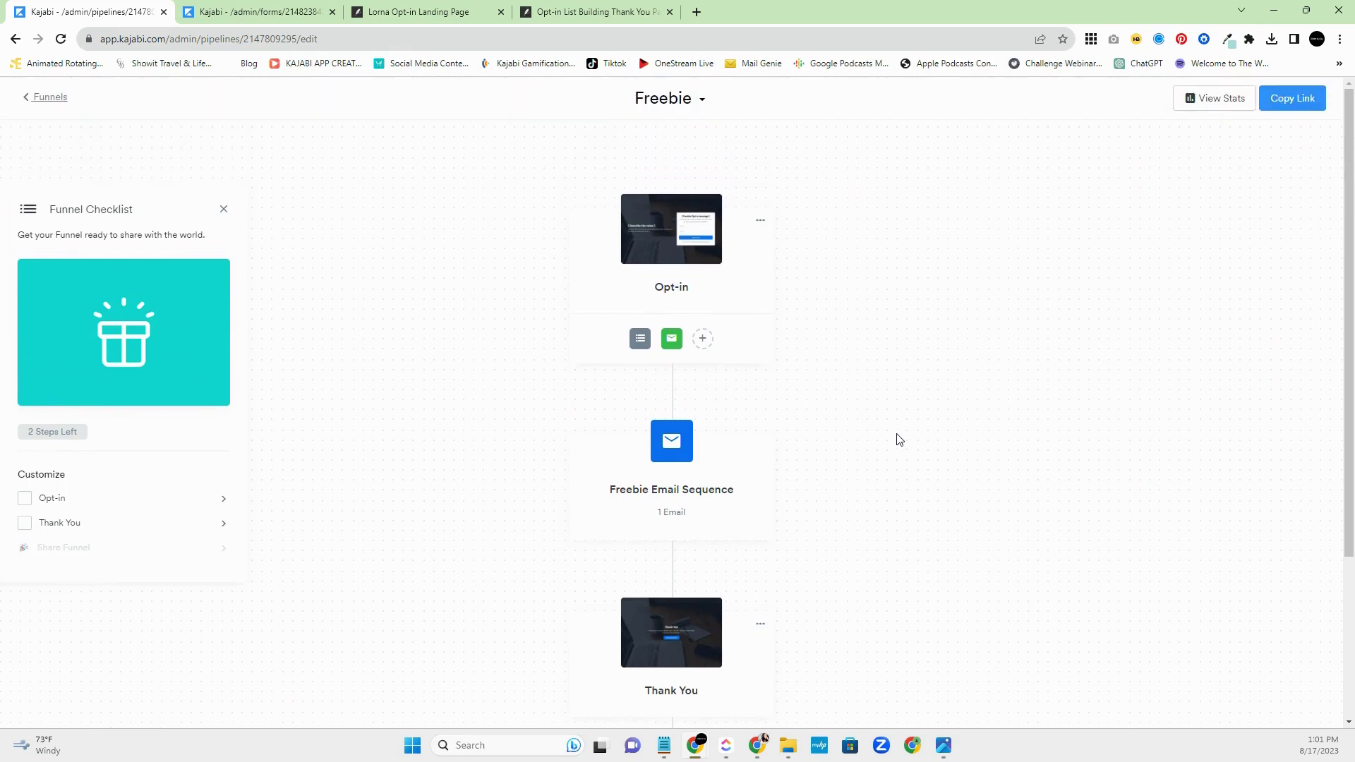
scroll(901, 439, "down", 1)
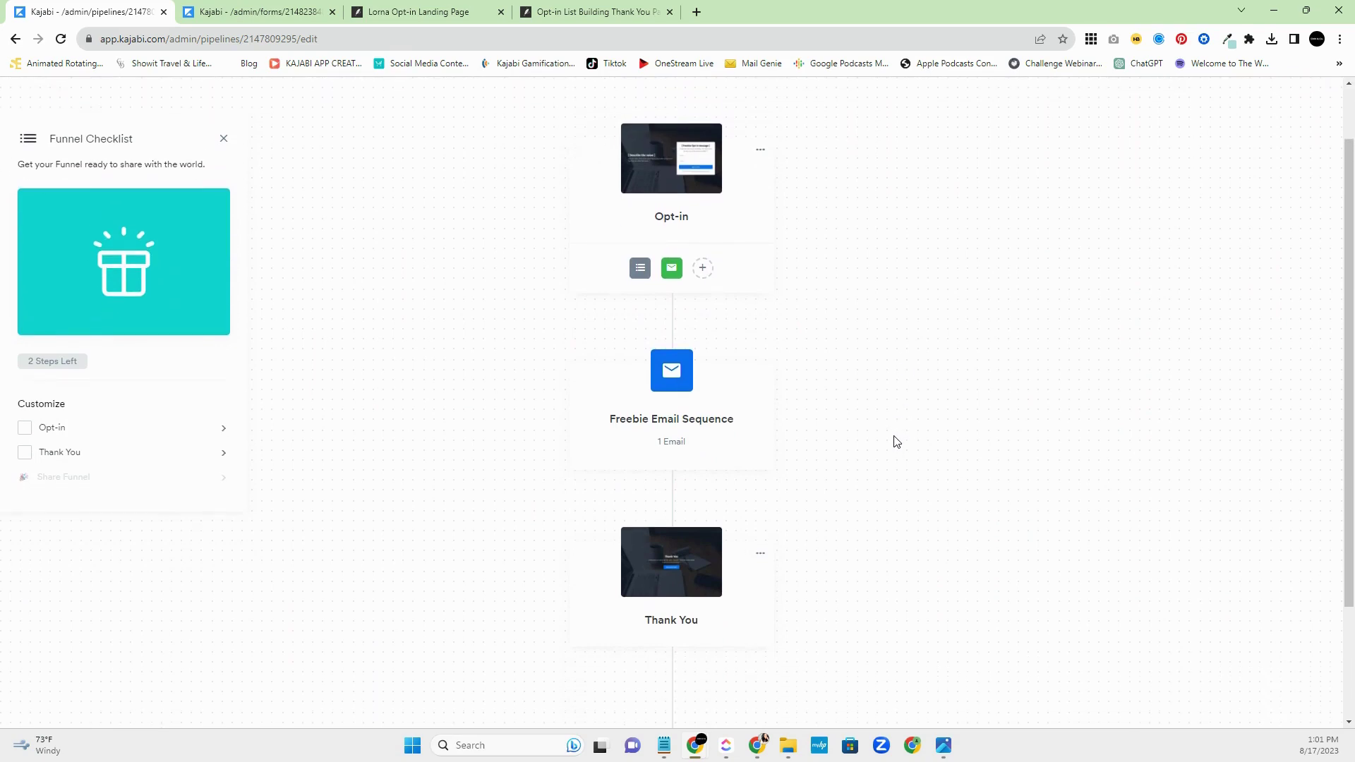
- Open the Welcome email in the Freebie Email Sequence and convert it to the Visual Editor
left_click(667, 390)
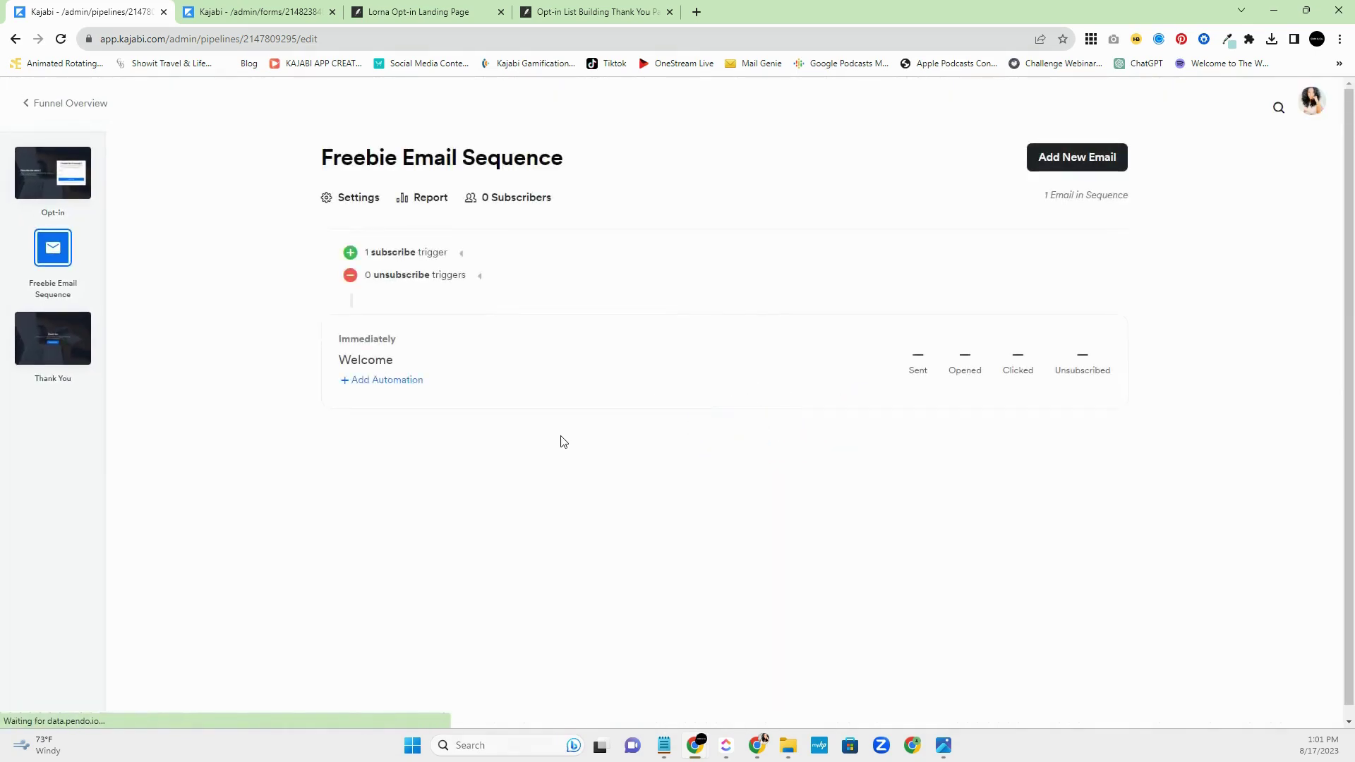
left_click(384, 368)
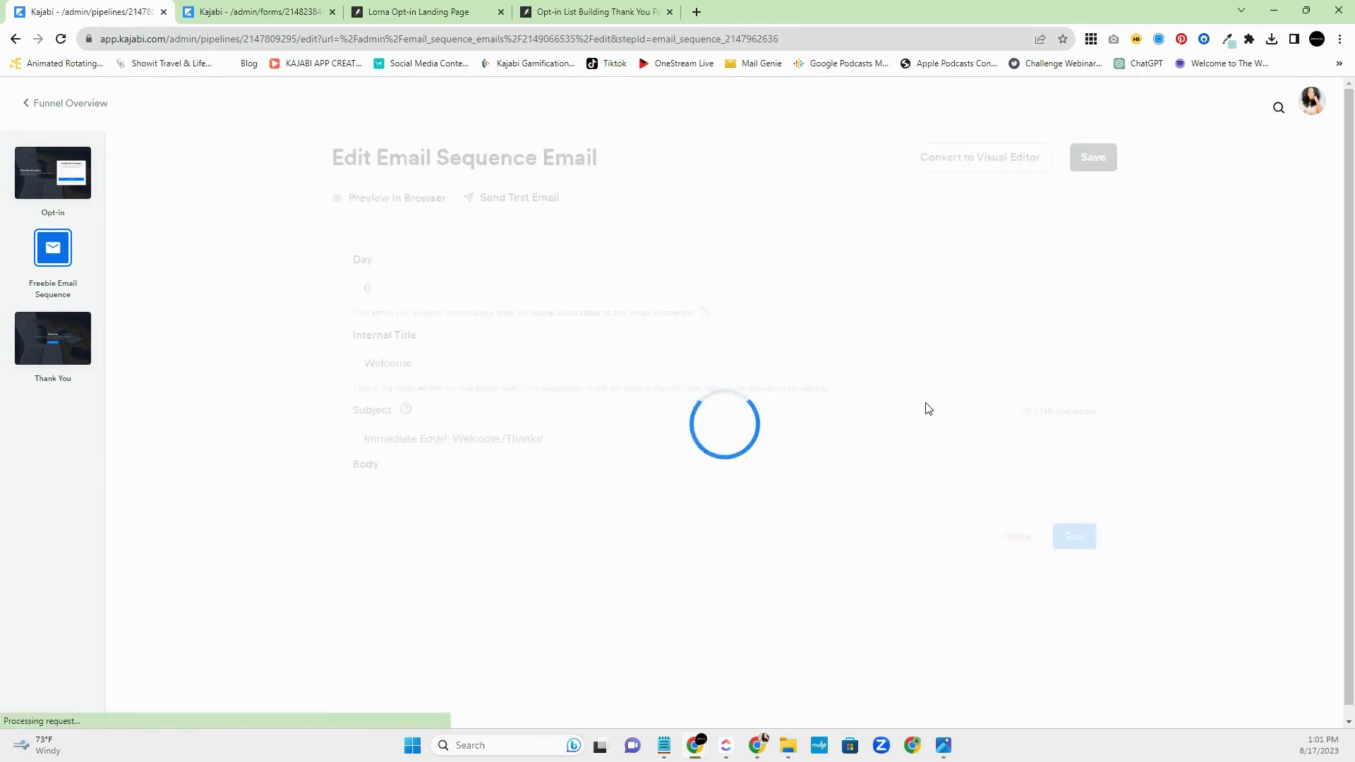
scroll(742, 423, "down", 1)
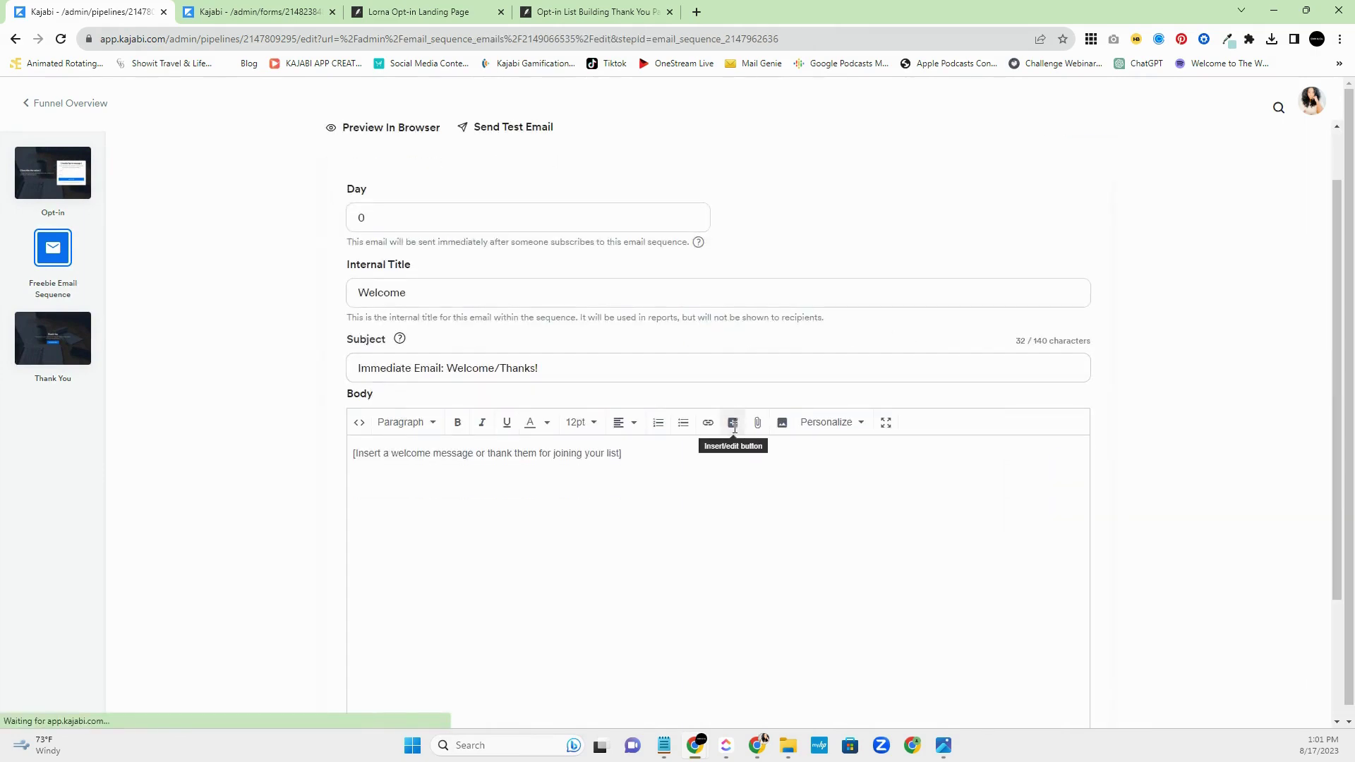
scroll(561, 480, "down", 2)
scroll(565, 480, "up", 4)
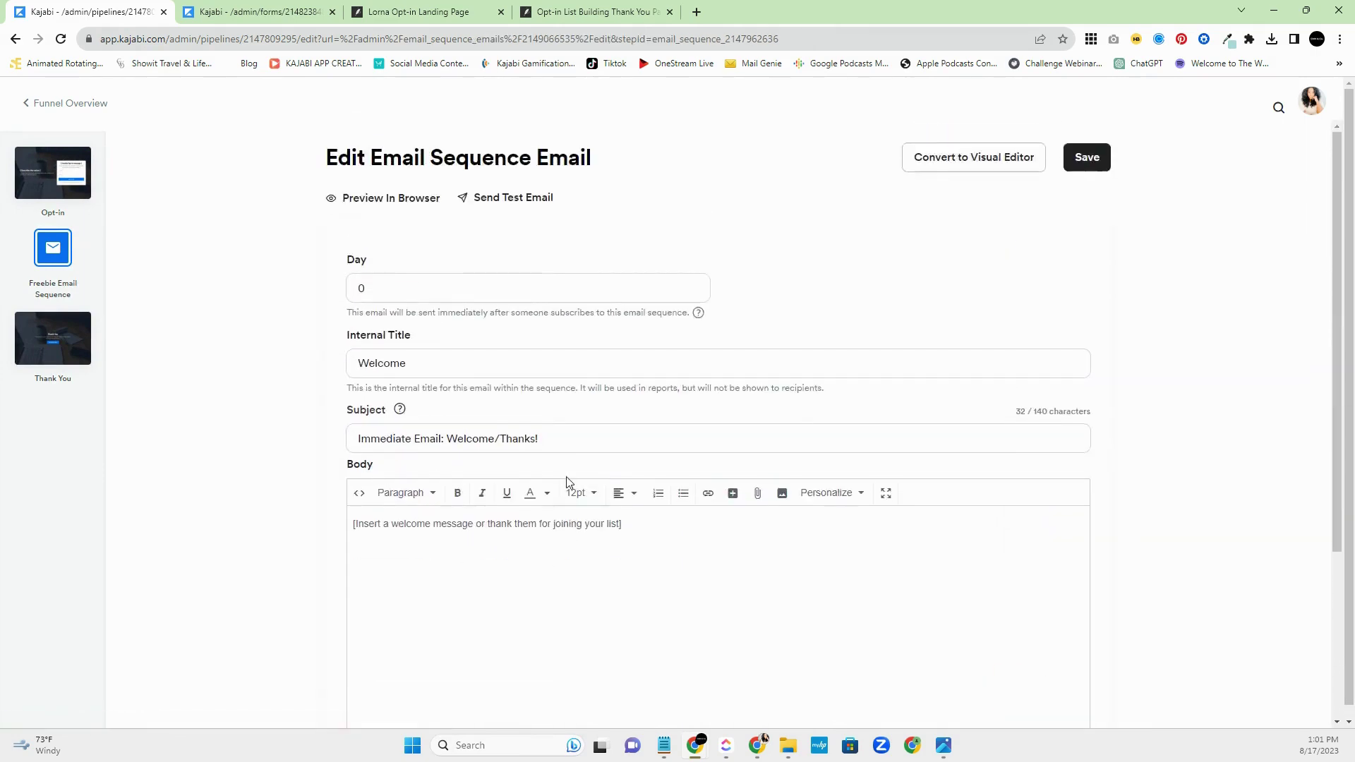
left_click(964, 167)
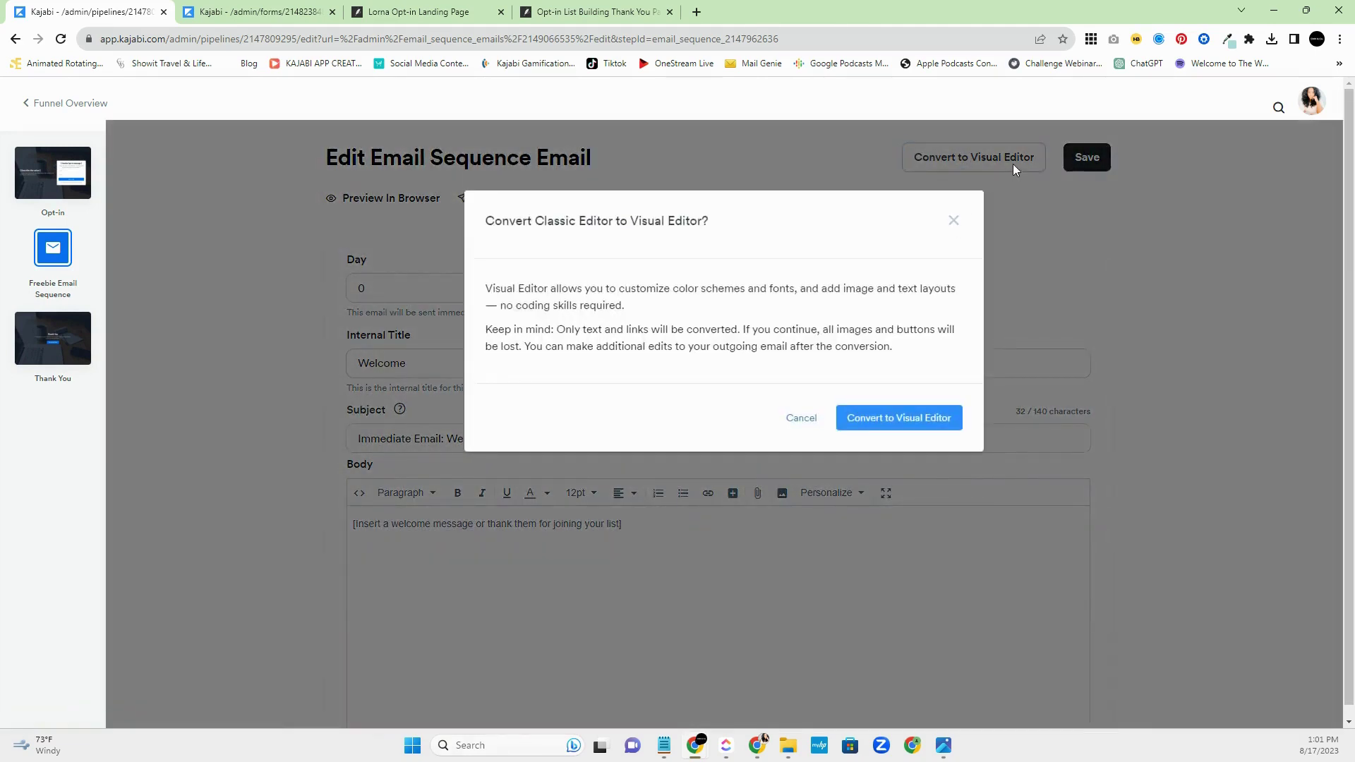
left_click(879, 418)
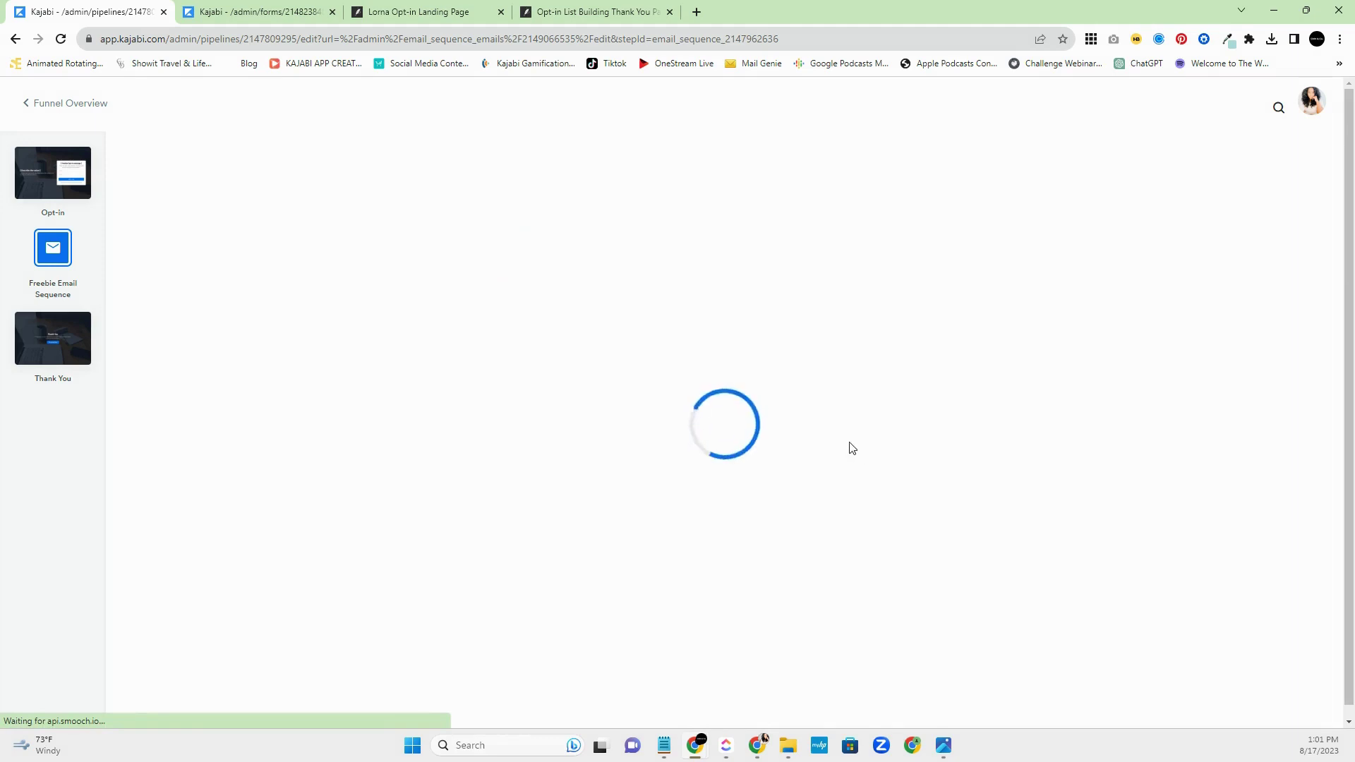
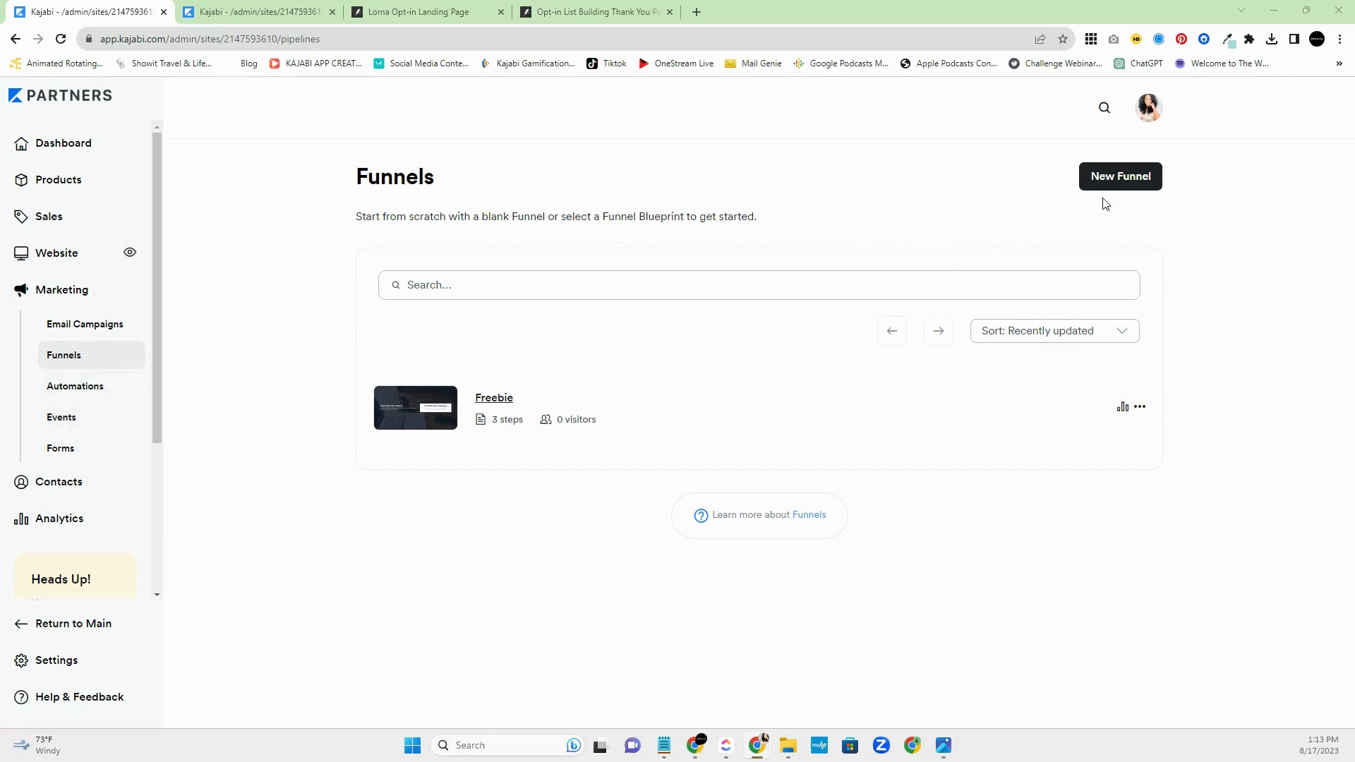
- Create a new funnel from the Blank blueprint with the title "Lorna"
left_click(1125, 182)
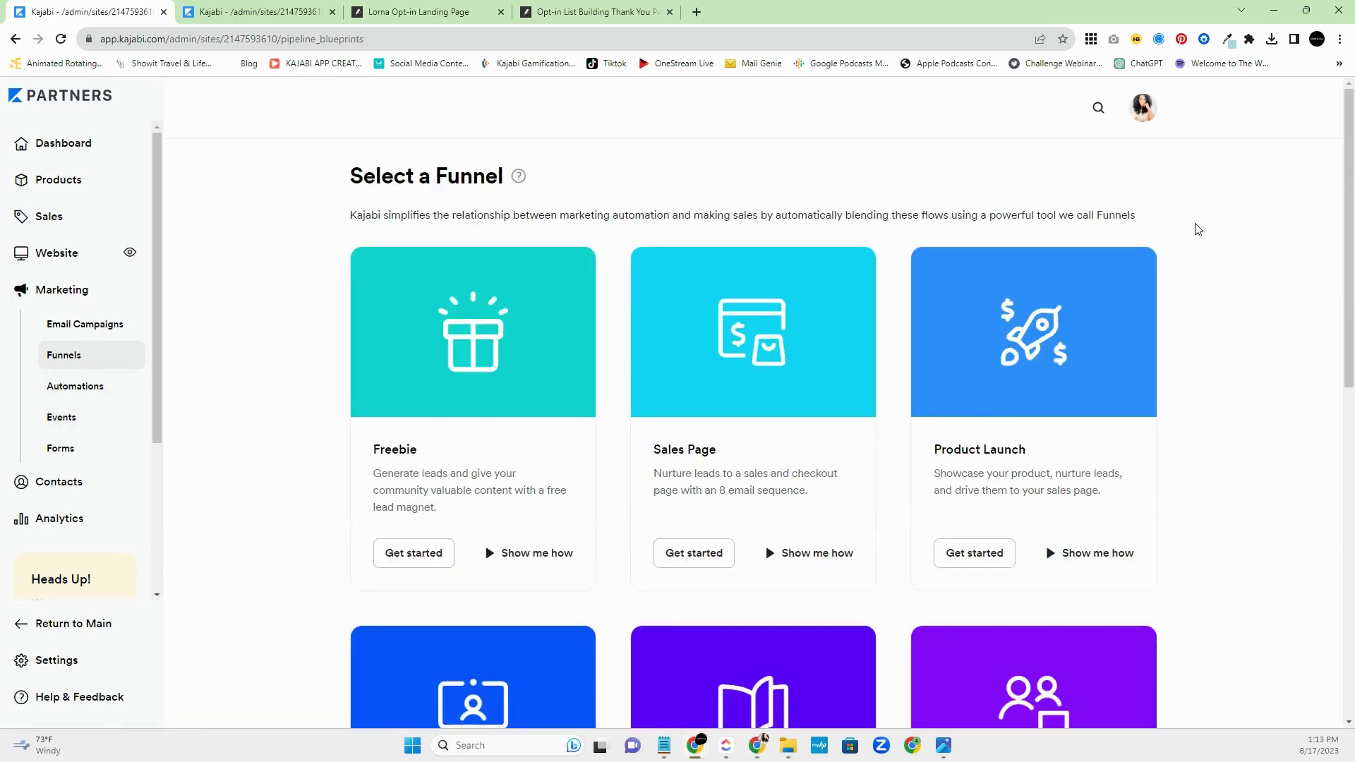
scroll(1235, 339, "down", 10)
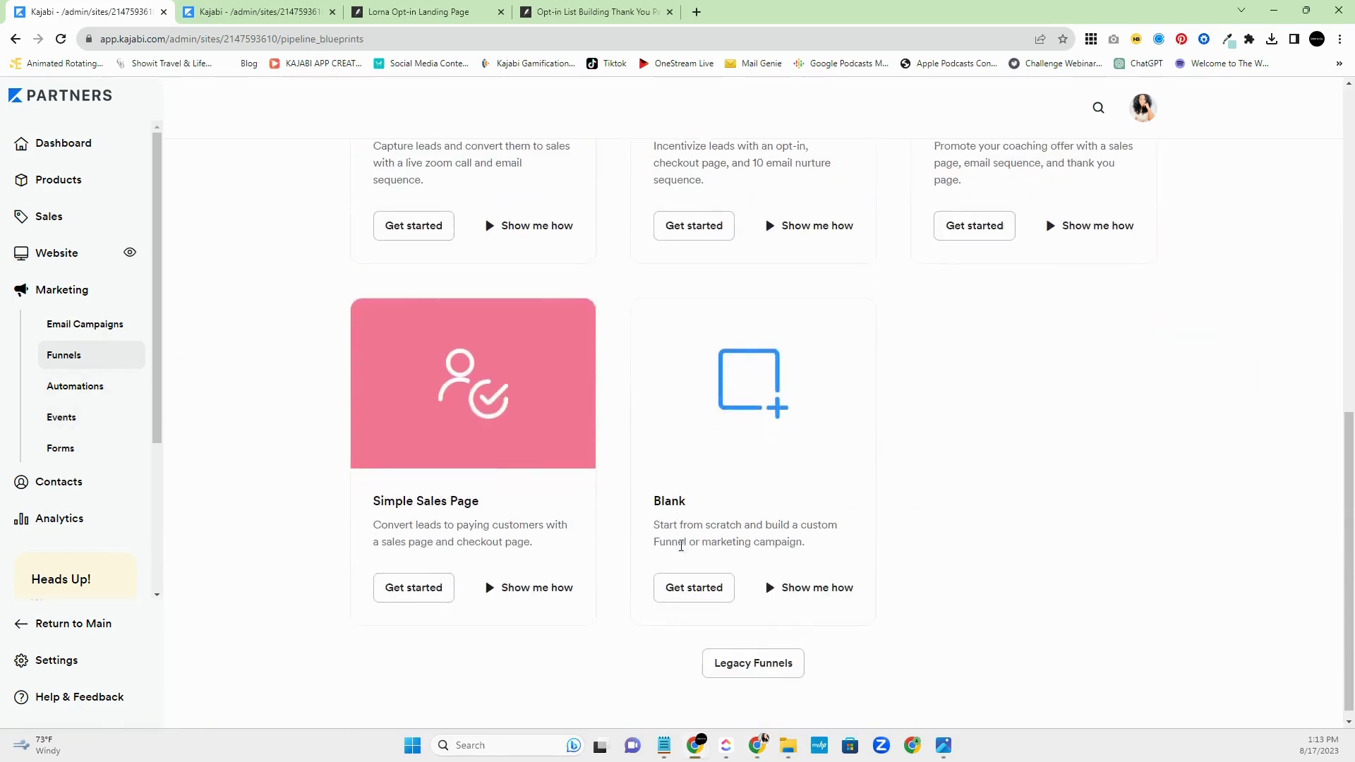
left_click(684, 587)
left_click(616, 244)
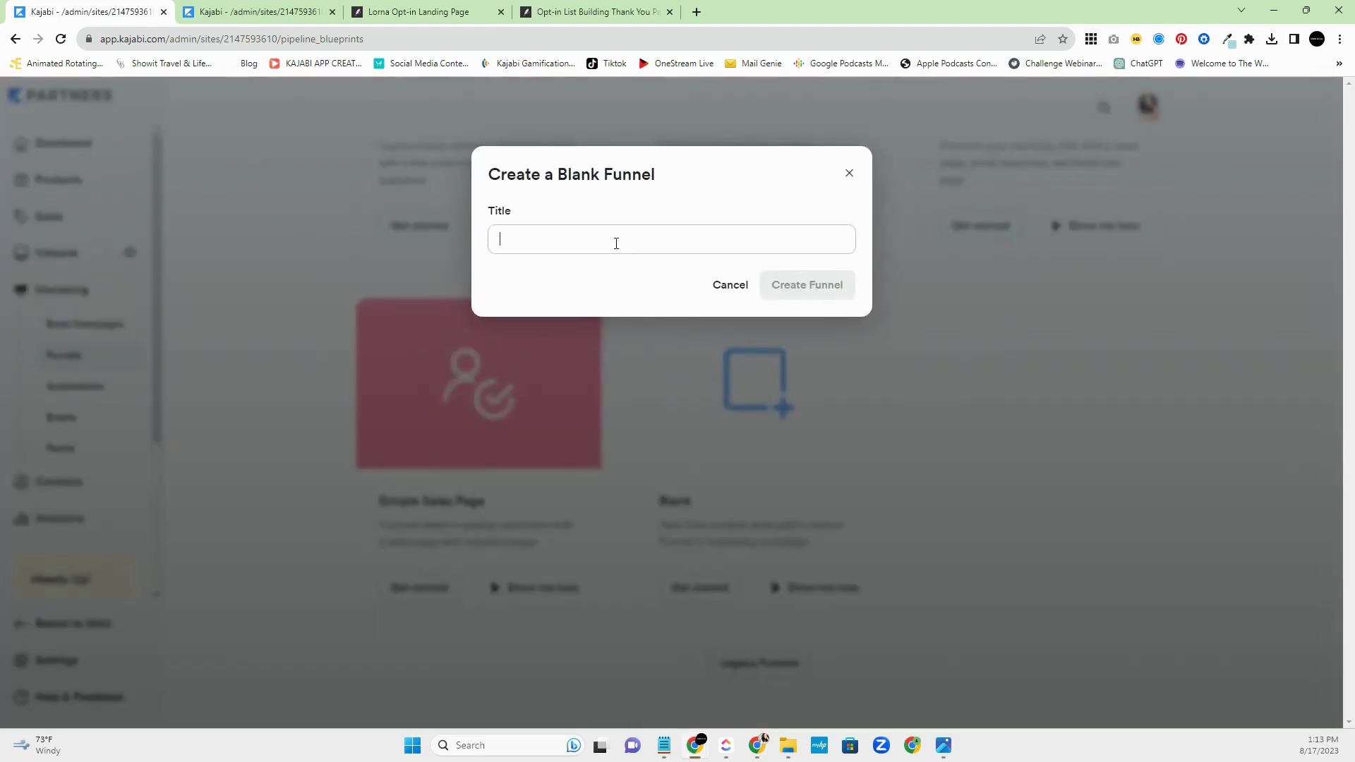
type("Lora")
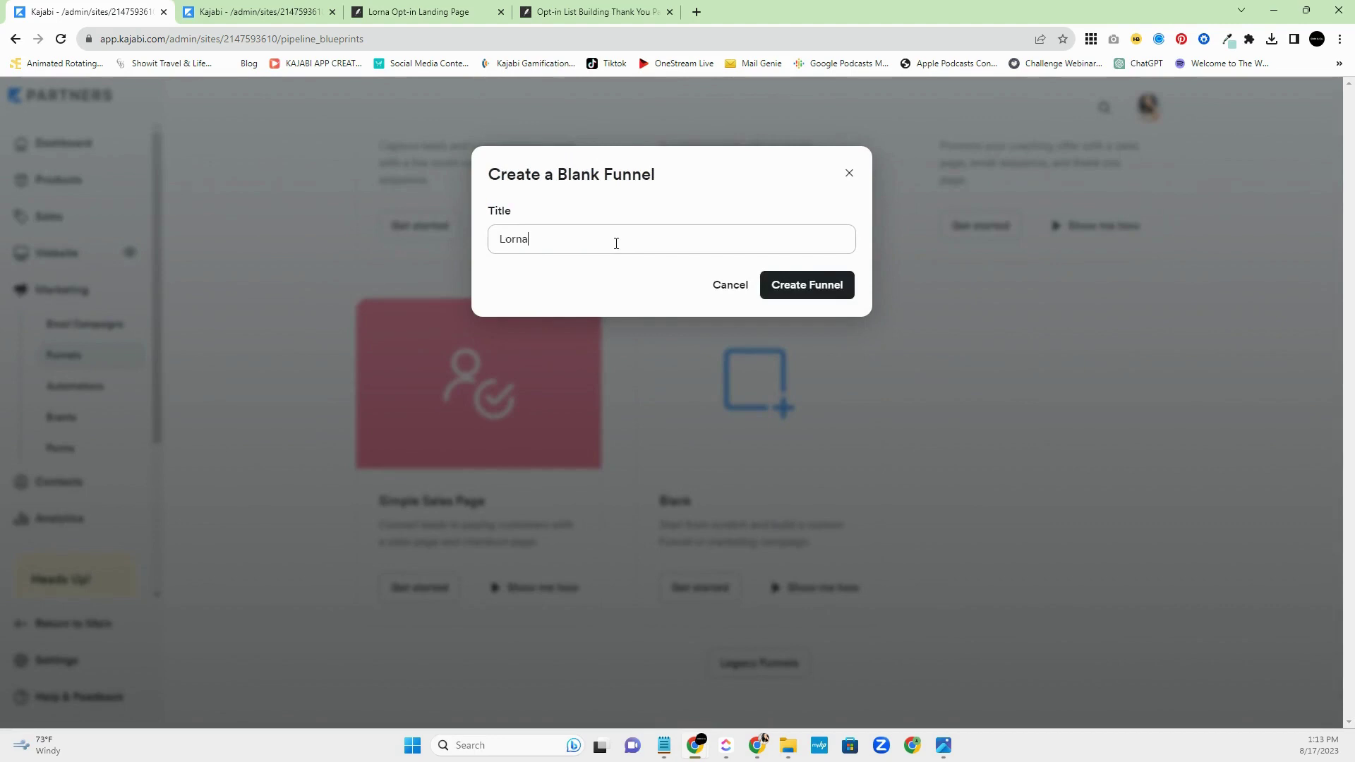
left_click(801, 296)
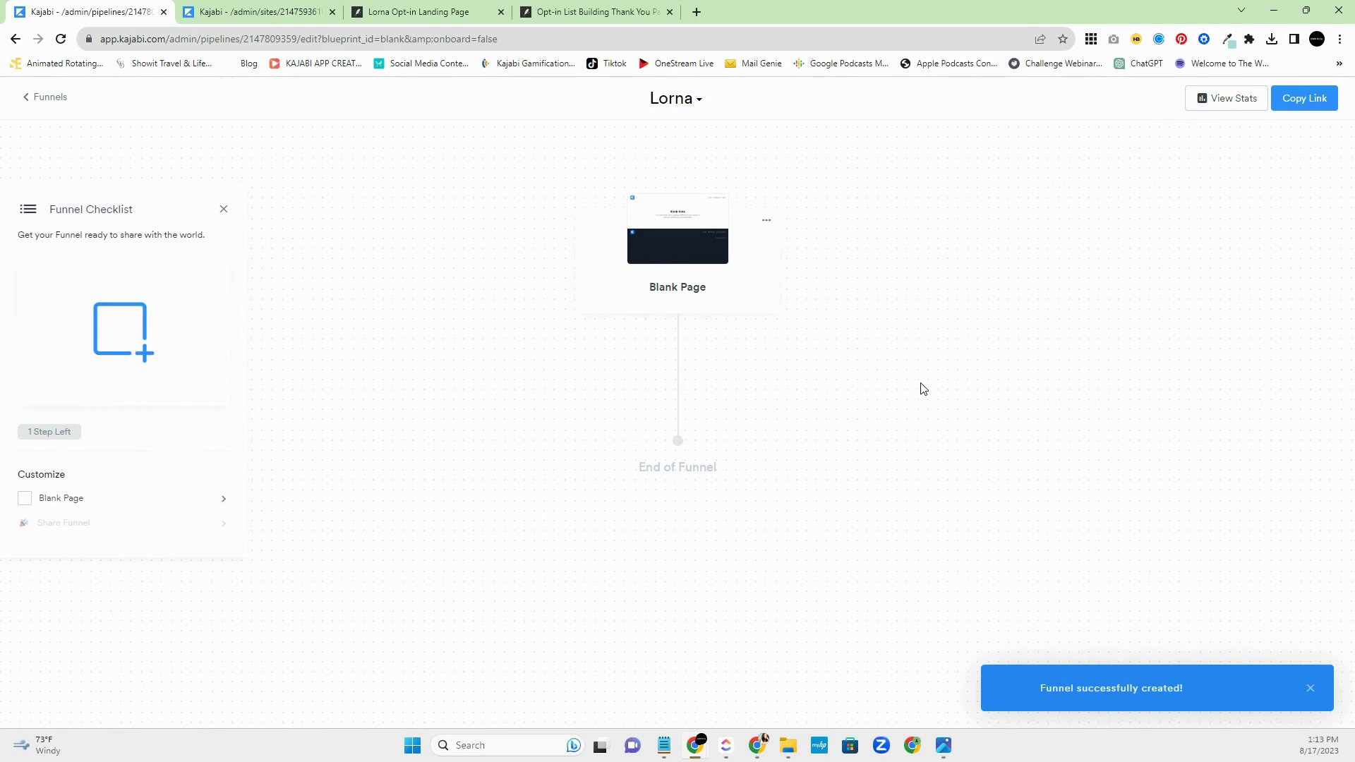
- Remove the default Blank Page from the new funnel
left_click(766, 222)
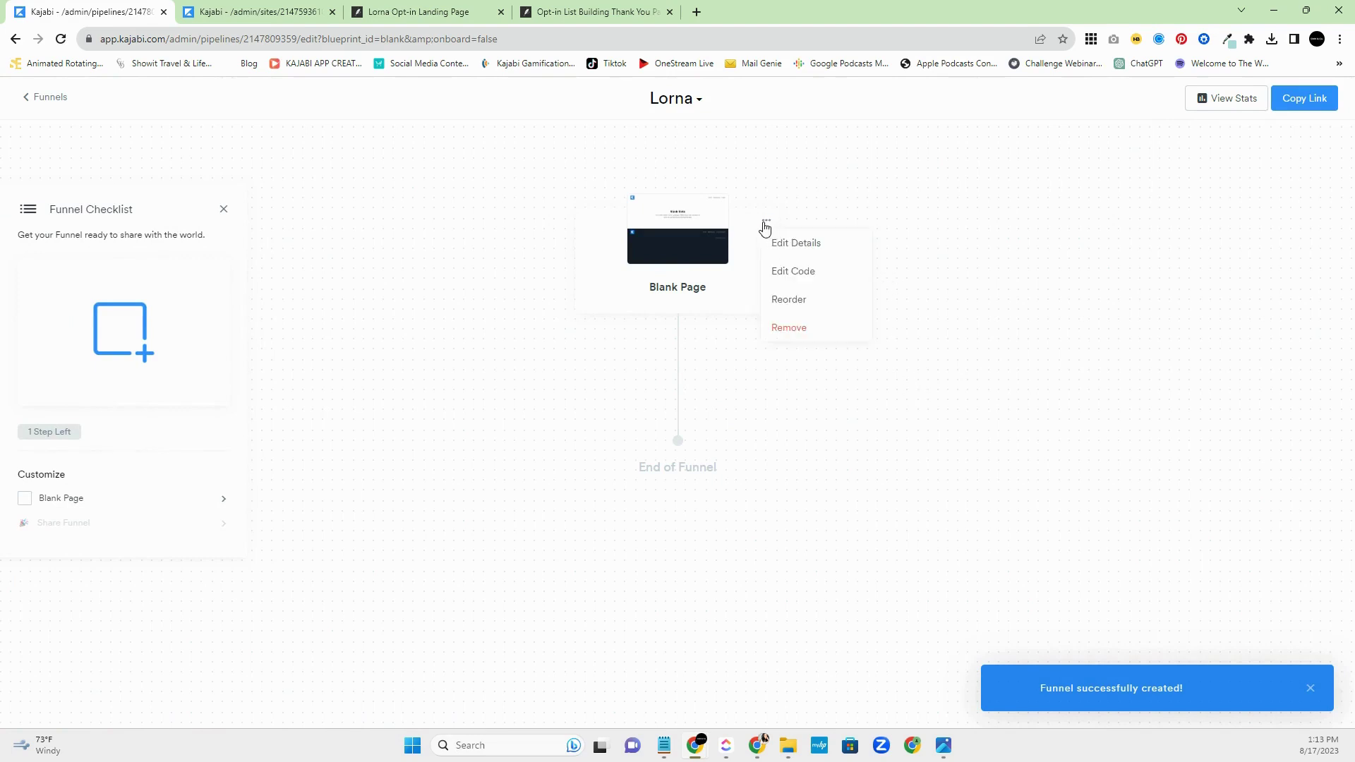
left_click(791, 329)
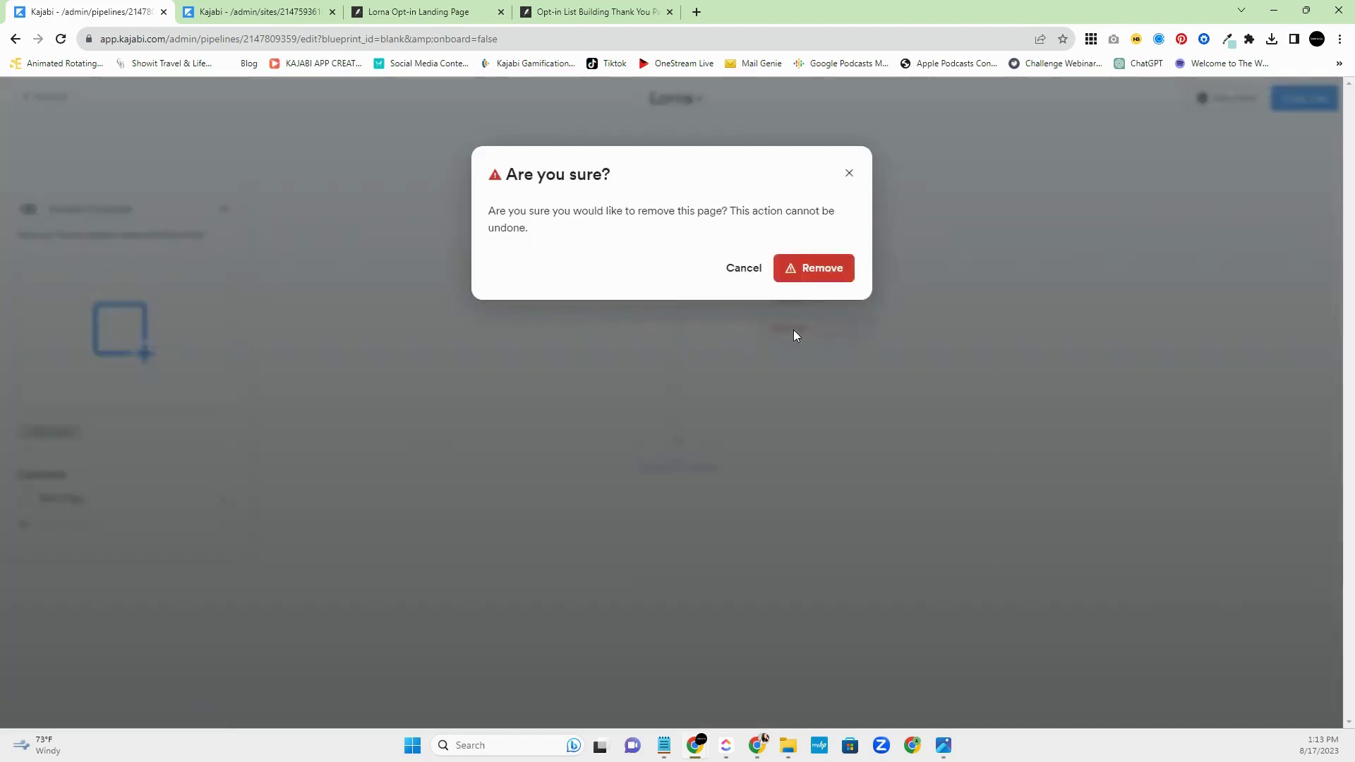
left_click(827, 281)
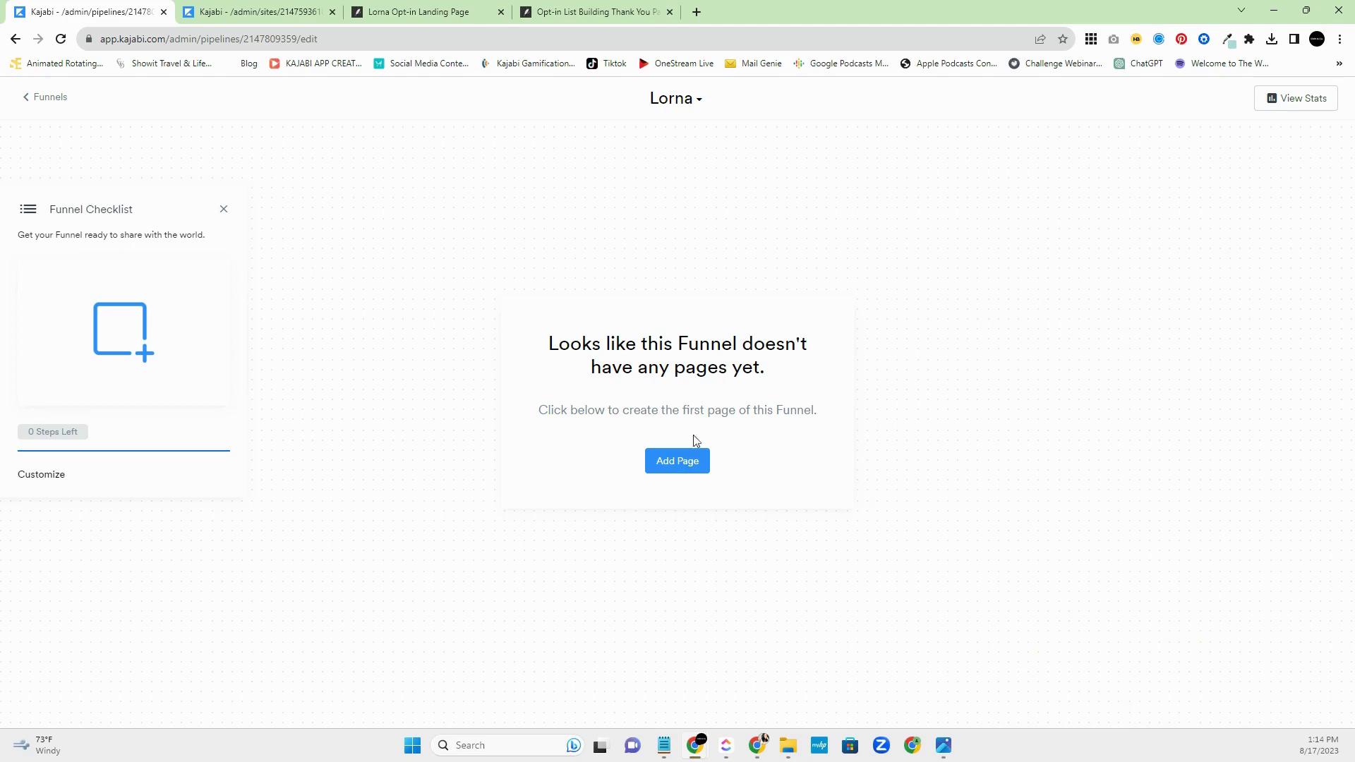
- Add the existing landing page "Lorna Opt-in Landing Page" as the funnel's first page
left_click(685, 463)
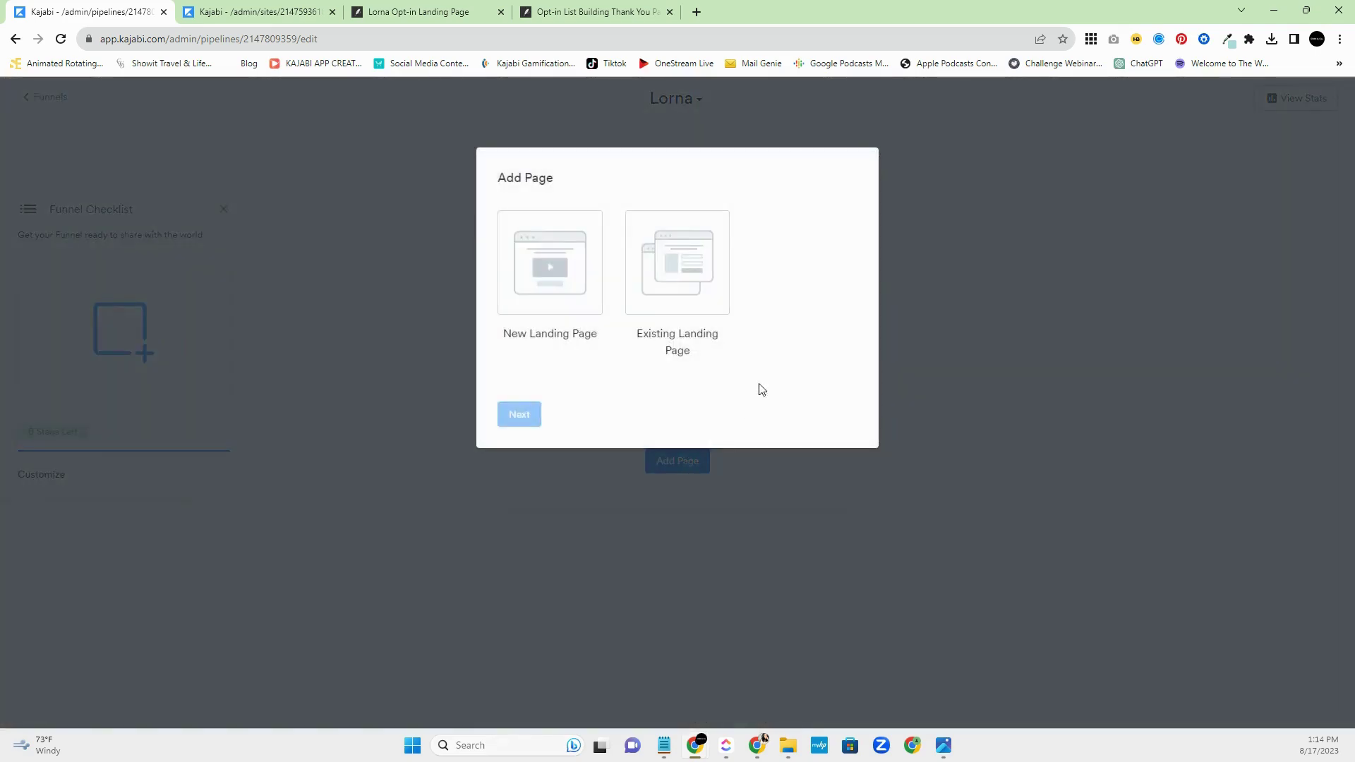
left_click(720, 266)
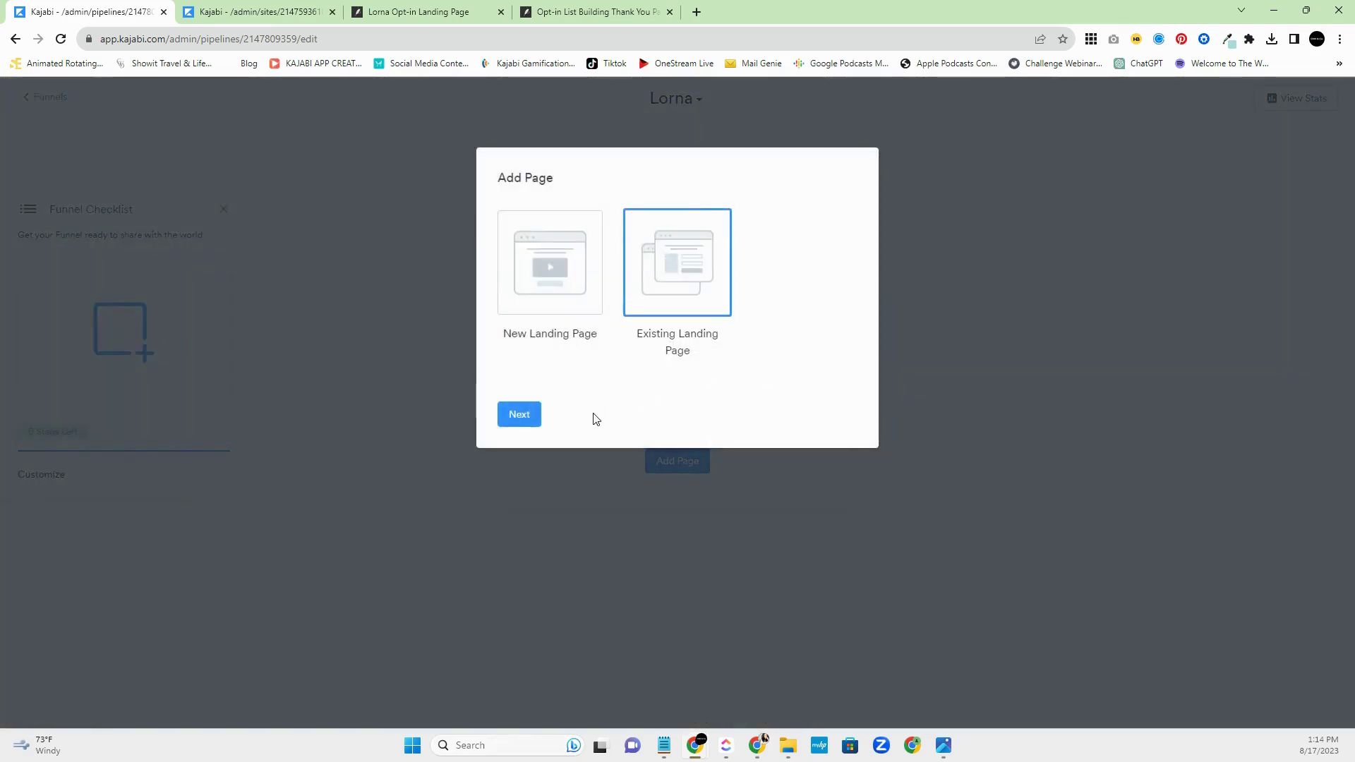
left_click(516, 418)
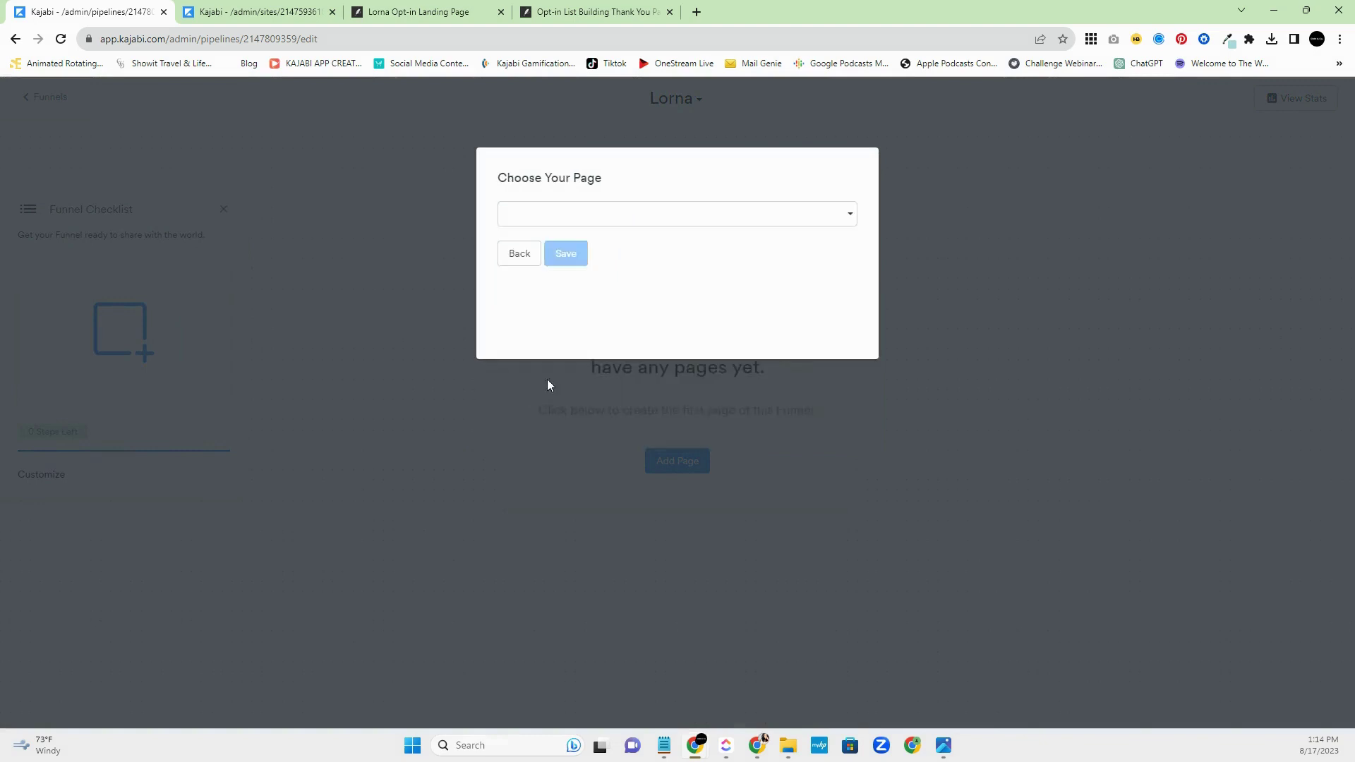
left_click(720, 224)
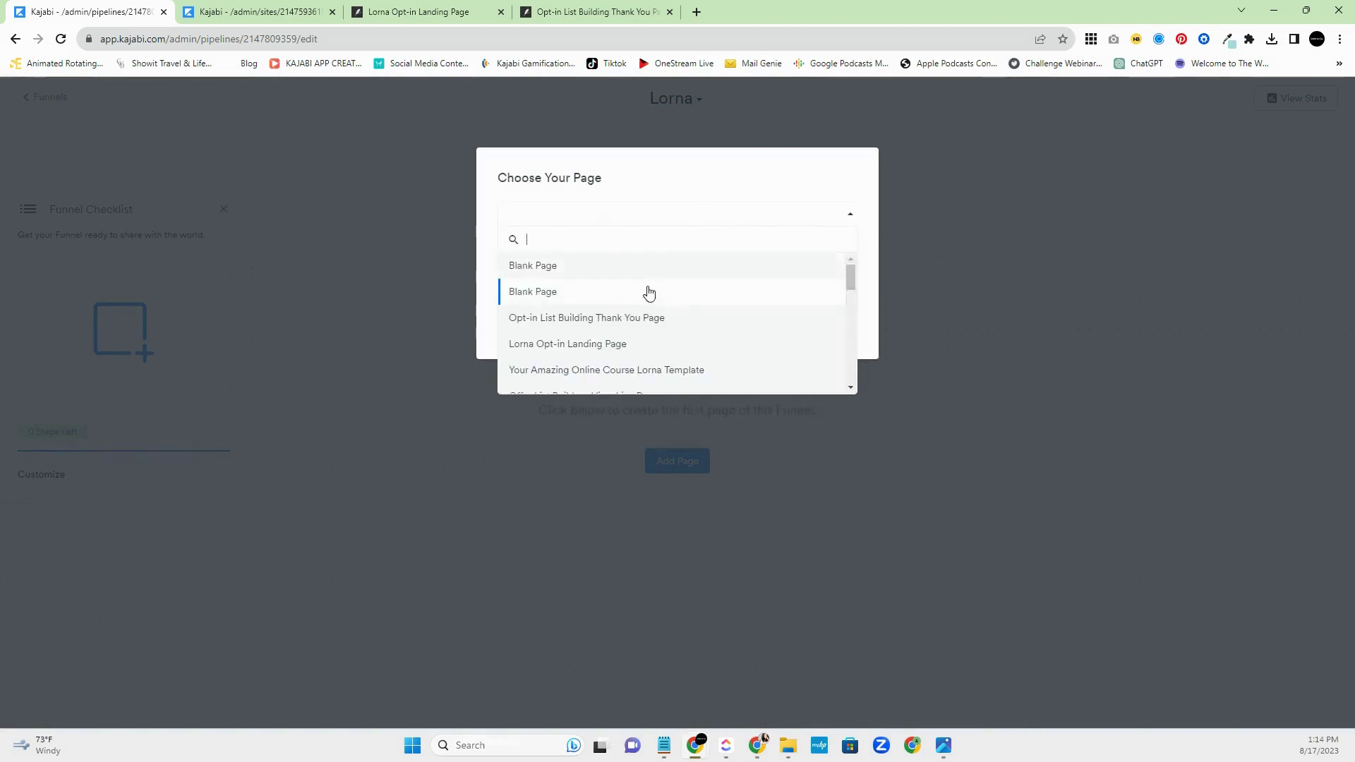
scroll(653, 332, "down", 5)
scroll(654, 332, "up", 3)
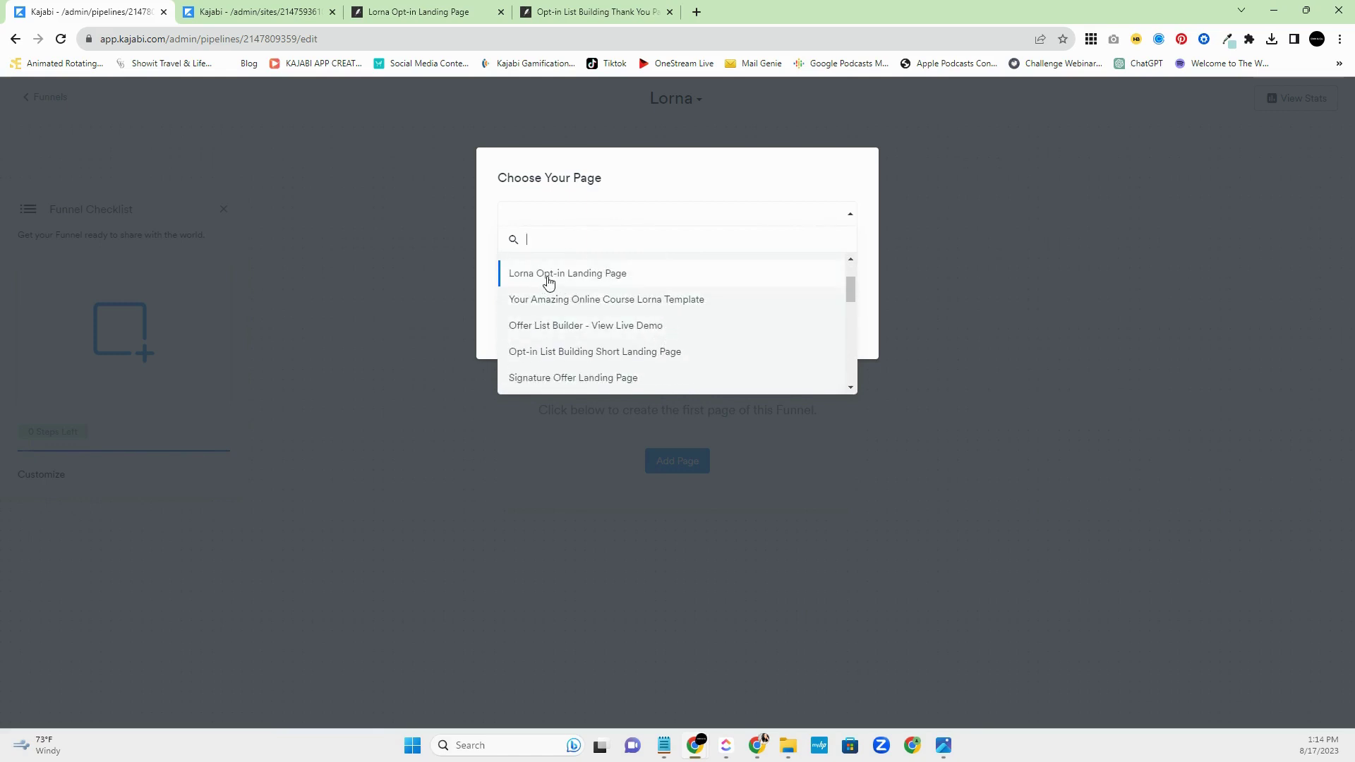
left_click(570, 279)
left_click(573, 255)
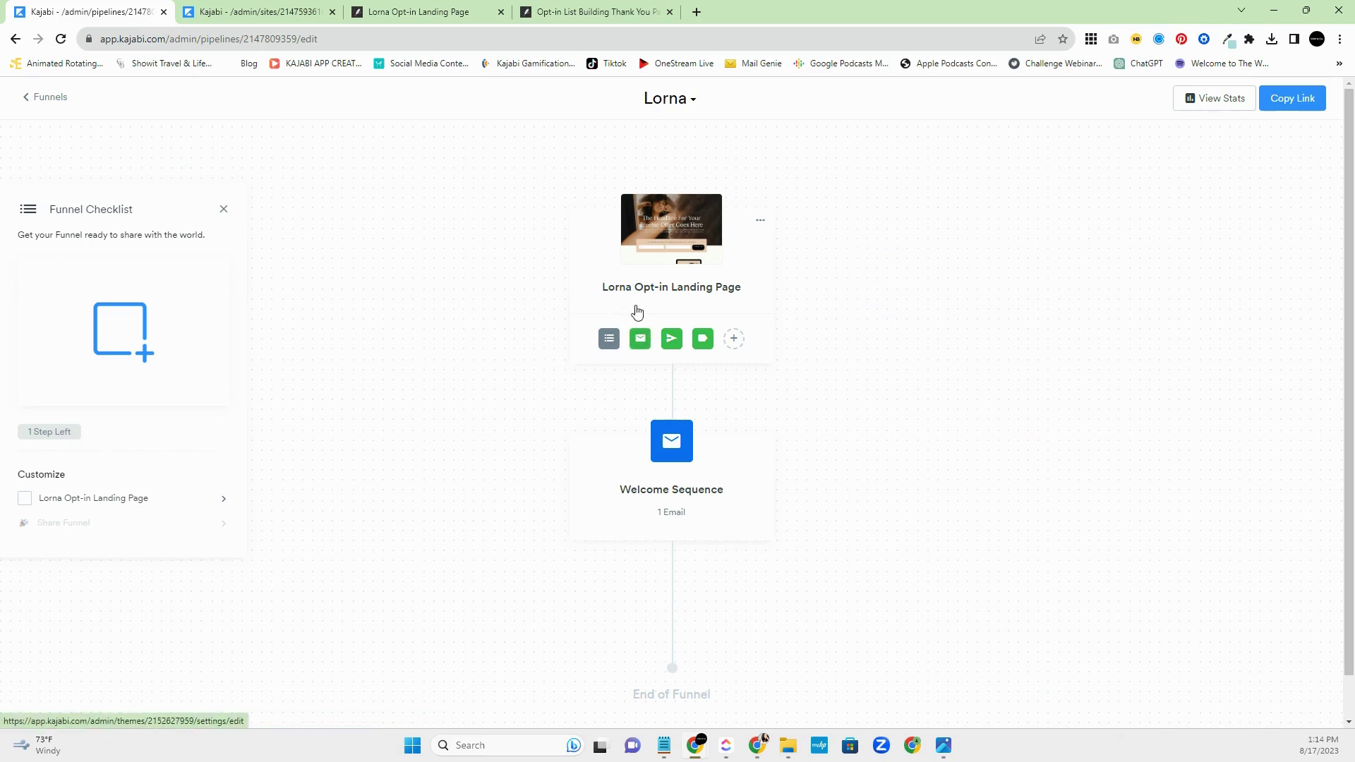
mouse_move(608, 346)
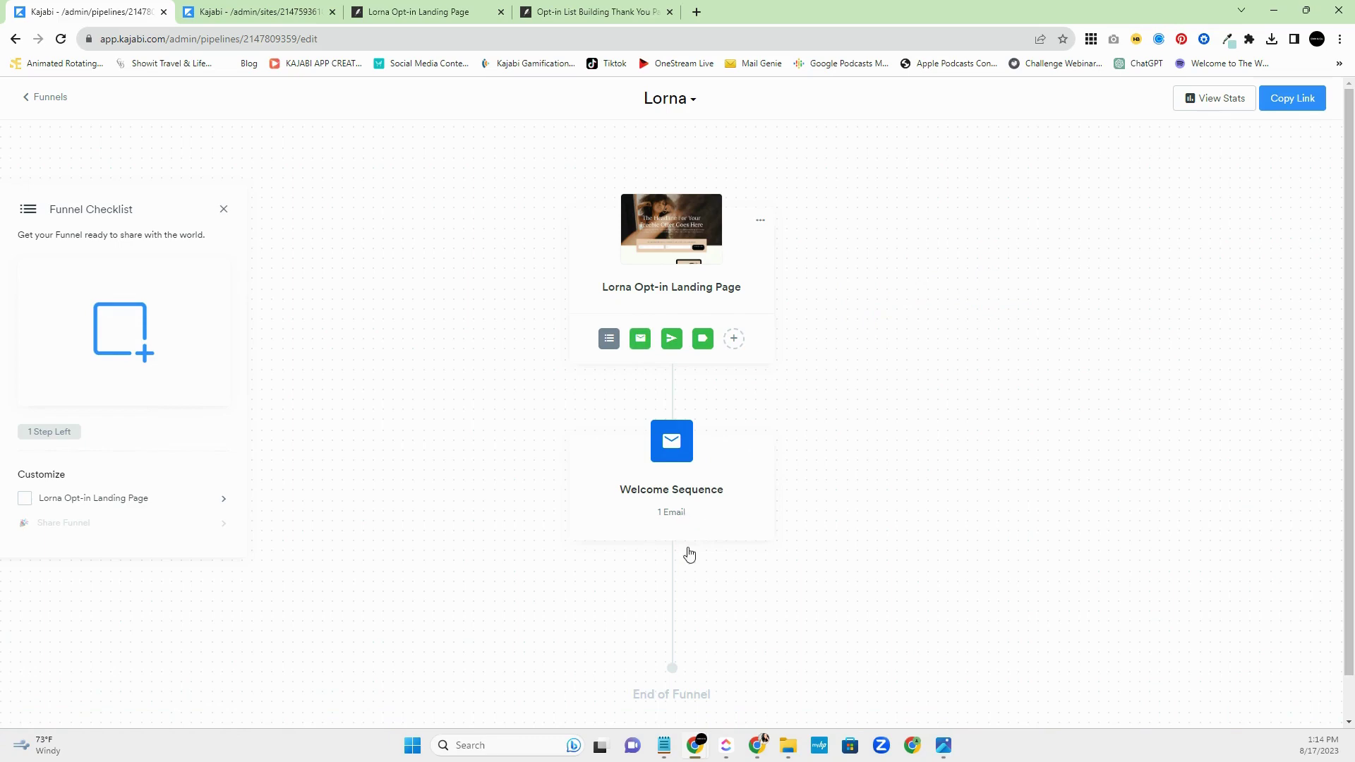
- Add the existing "Opt-in List Building Thank You Page" to the funnel after the Welcome Sequence
left_click(676, 574)
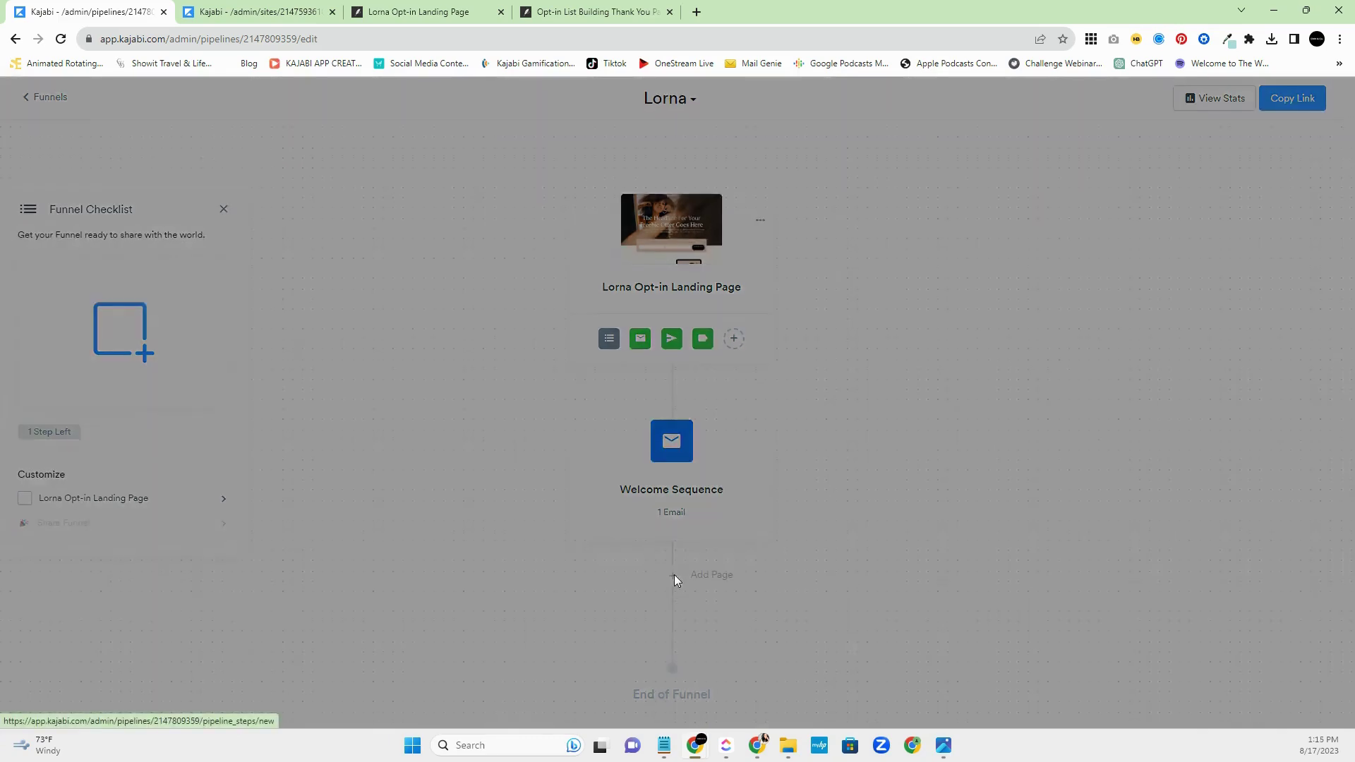
left_click(697, 275)
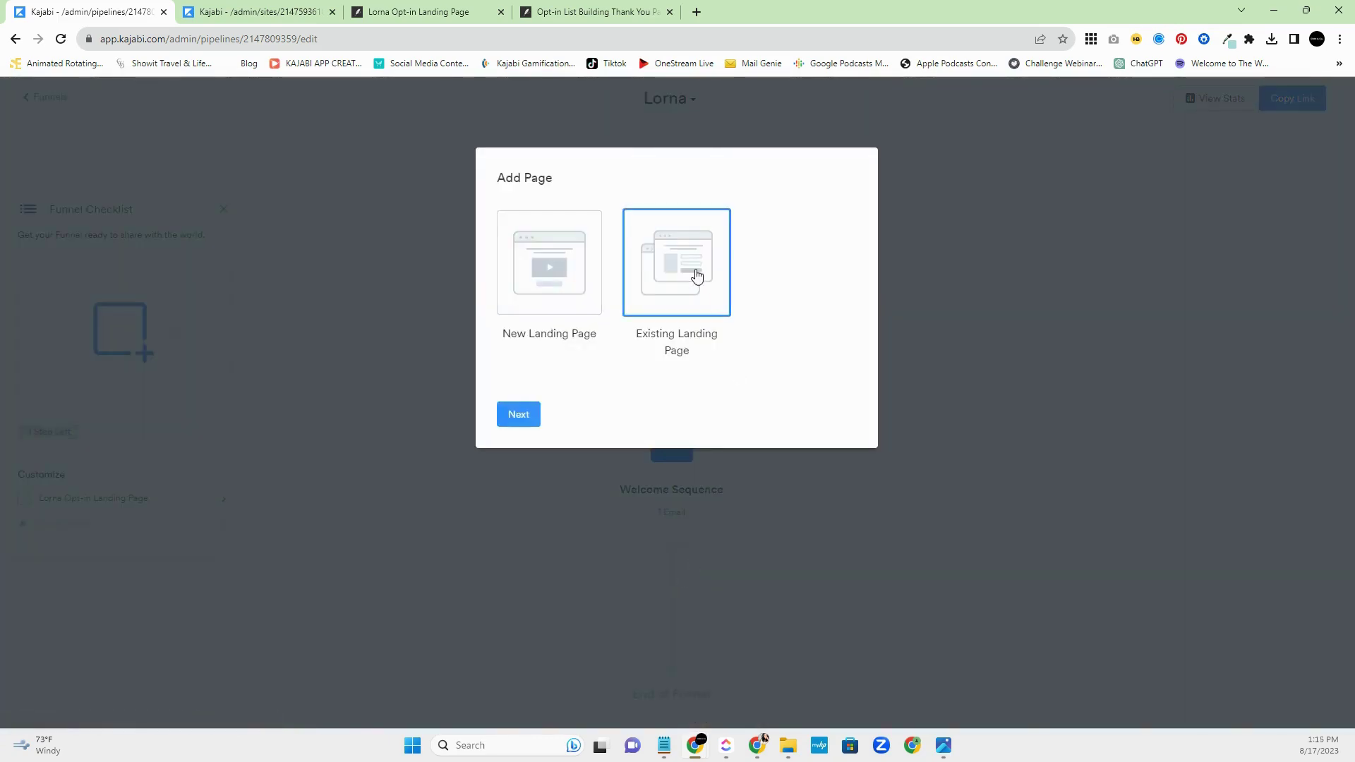
left_click(516, 415)
left_click(682, 223)
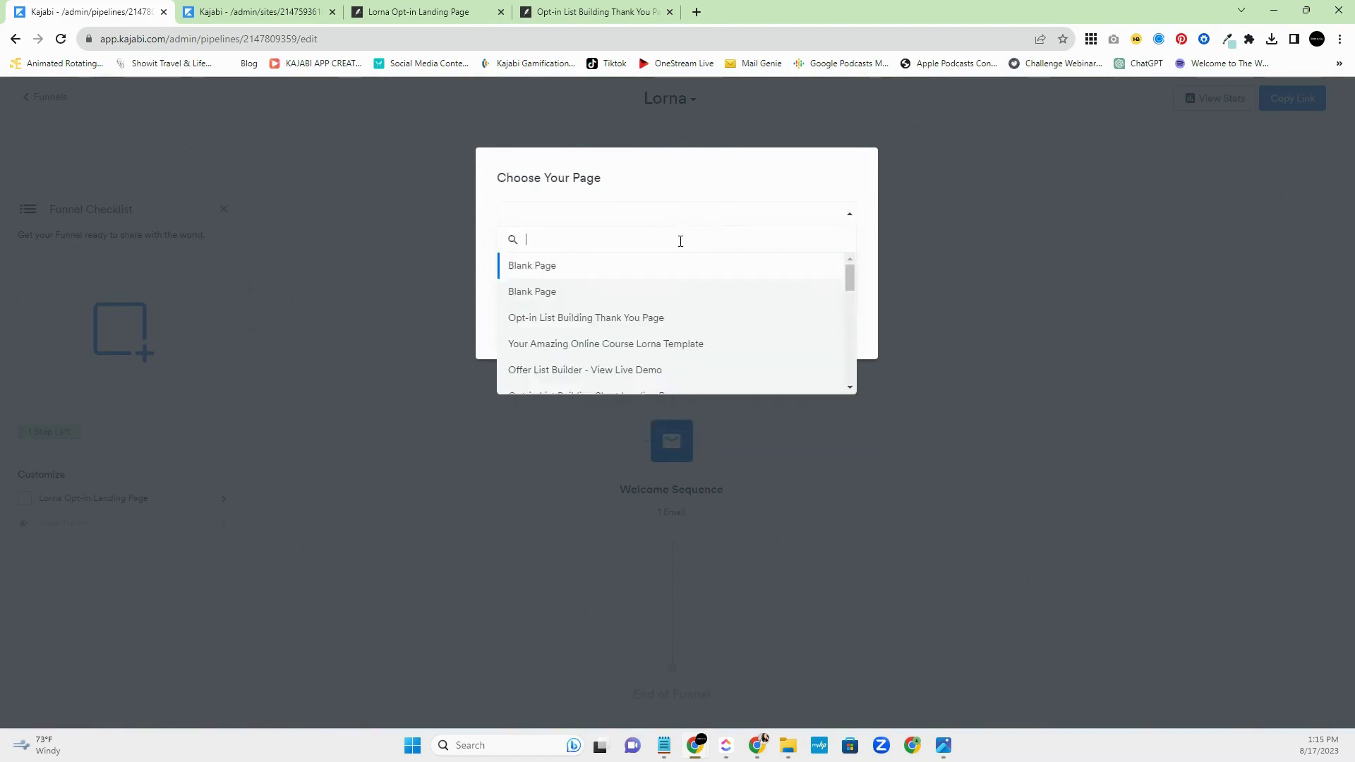
left_click(697, 317)
left_click(565, 253)
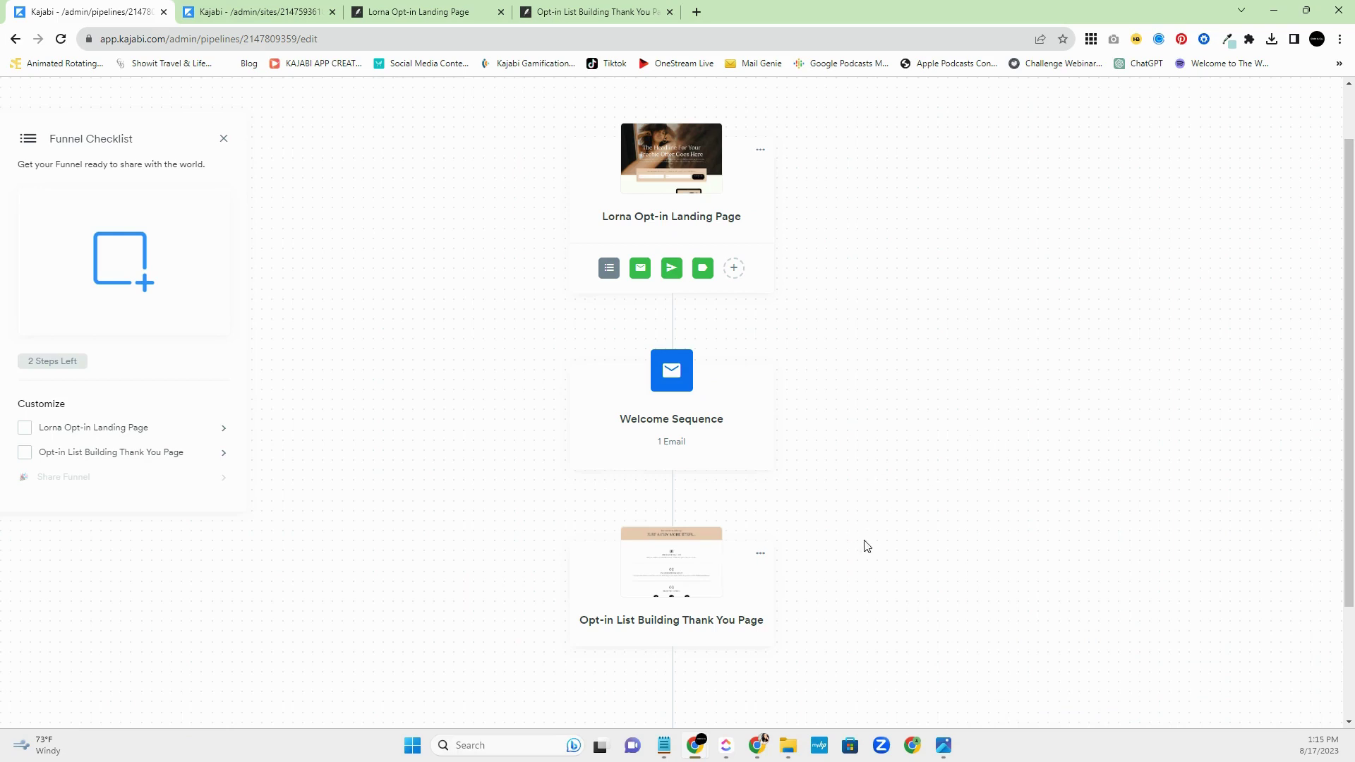
- Open the Lorna Opt-in Landing Page in the editor and check the opt-in form block's Form and Thank You Page settings
scroll(866, 544, "up", 1)
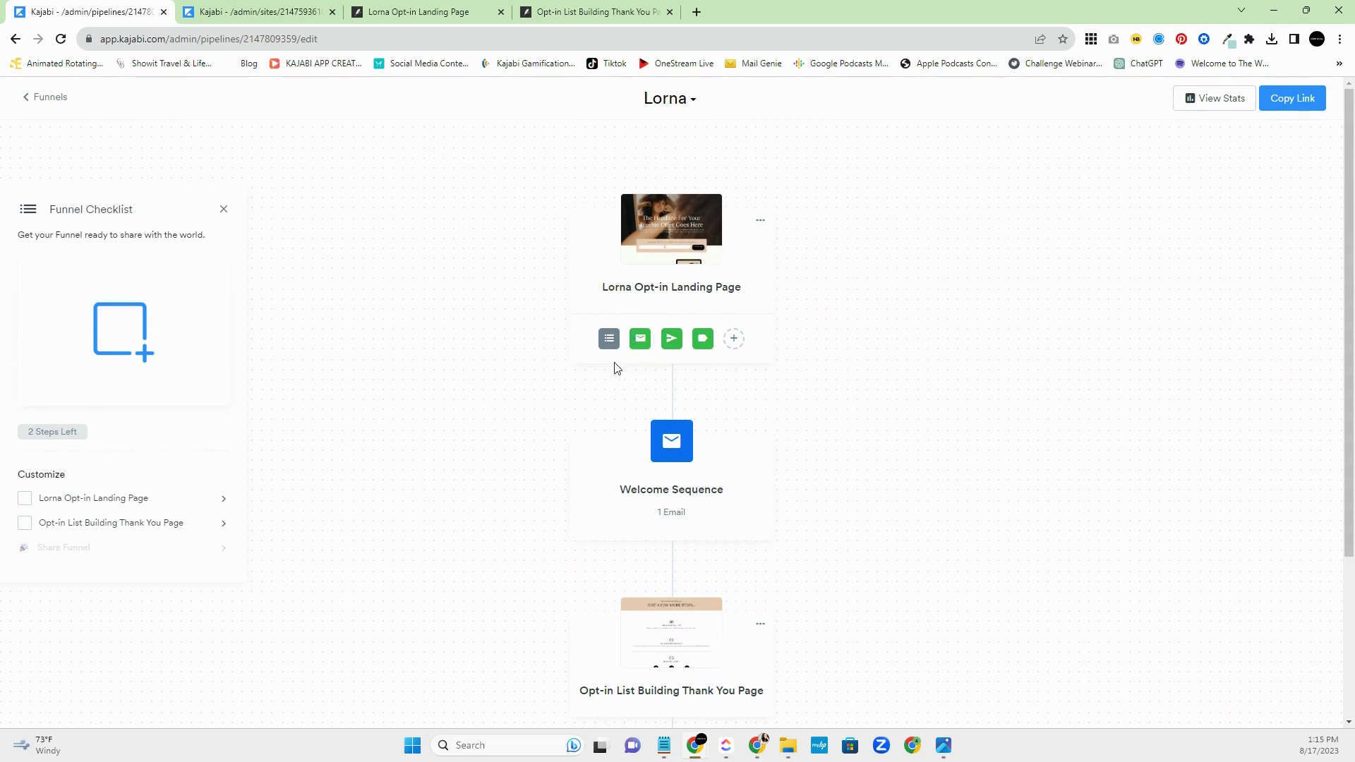
left_click(679, 235)
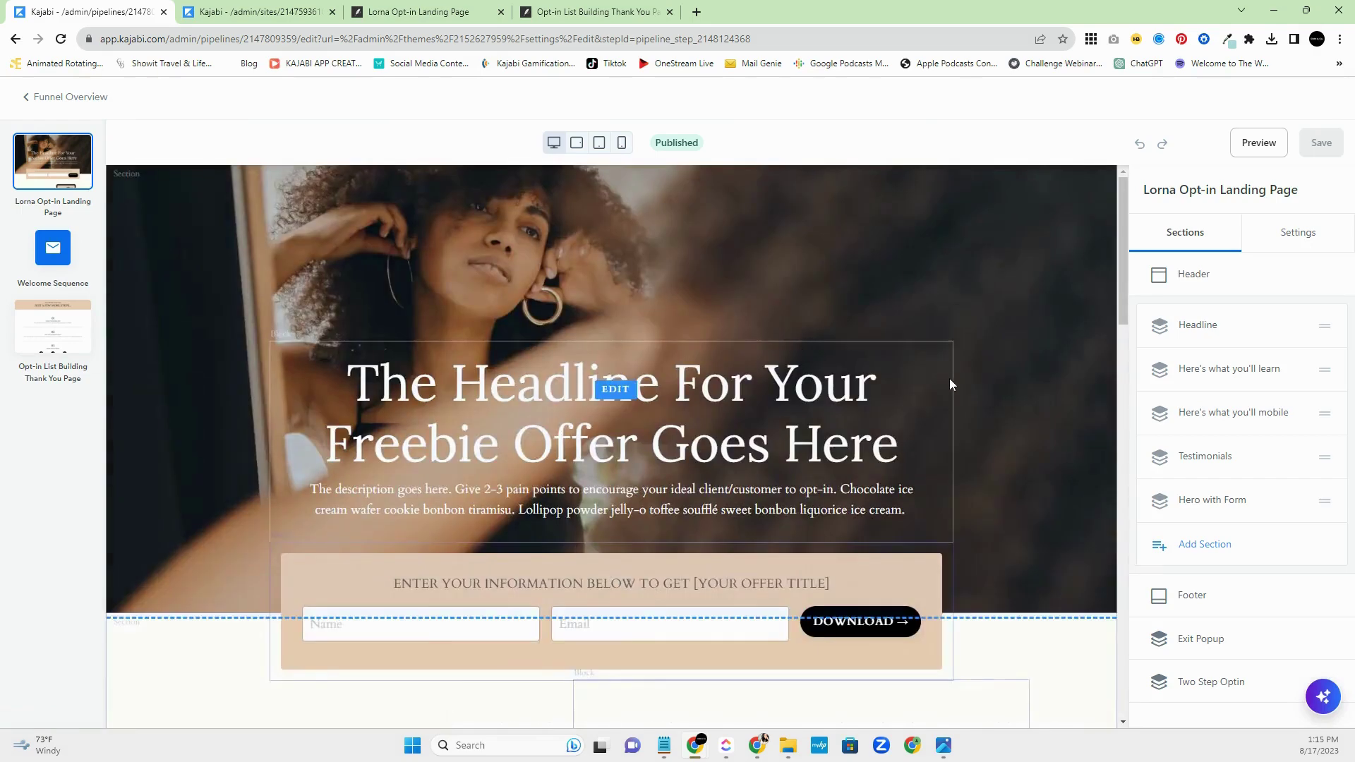
scroll(927, 379, "down", 3)
scroll(929, 375, "down", 2)
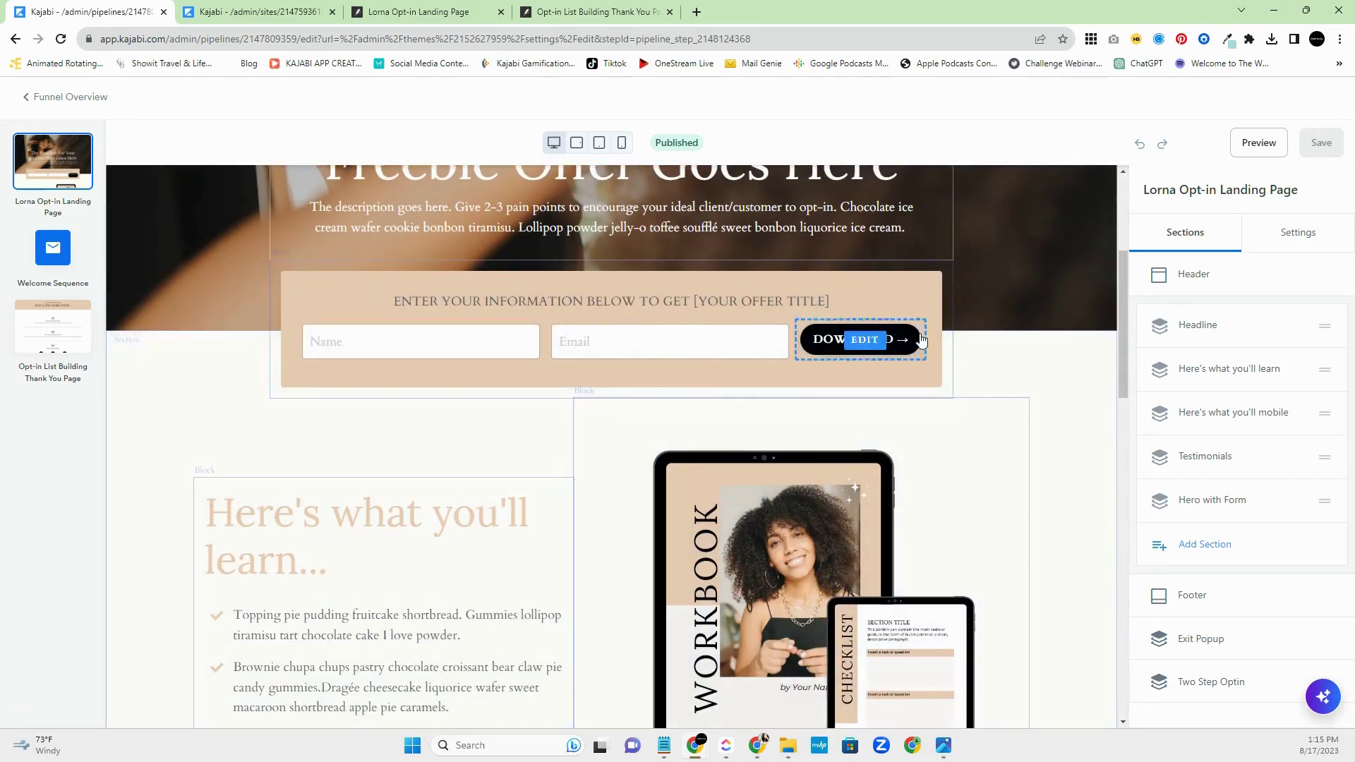
left_click(926, 311)
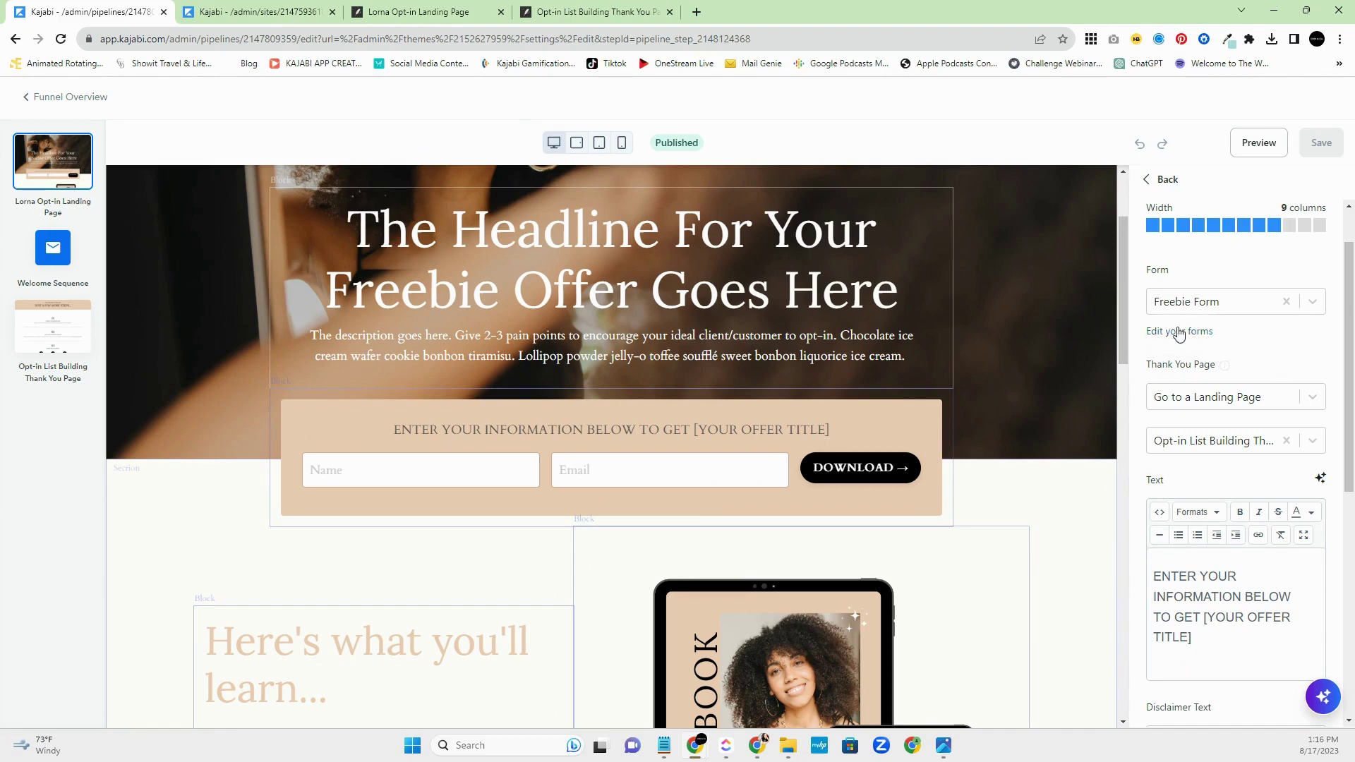
- Open the Freebie Form for editing from the site's forms and examine its opt-in type, form fields and automations
left_click(1208, 331)
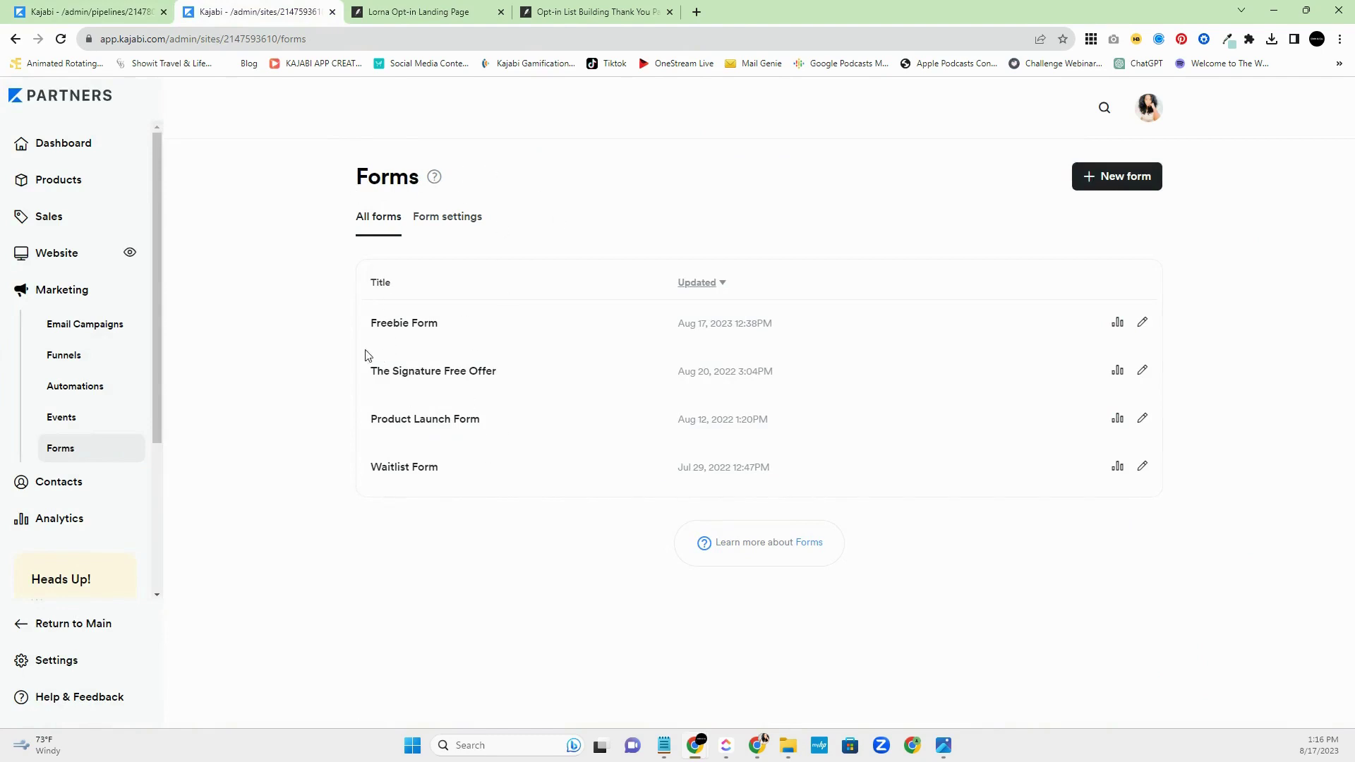
left_click(423, 332)
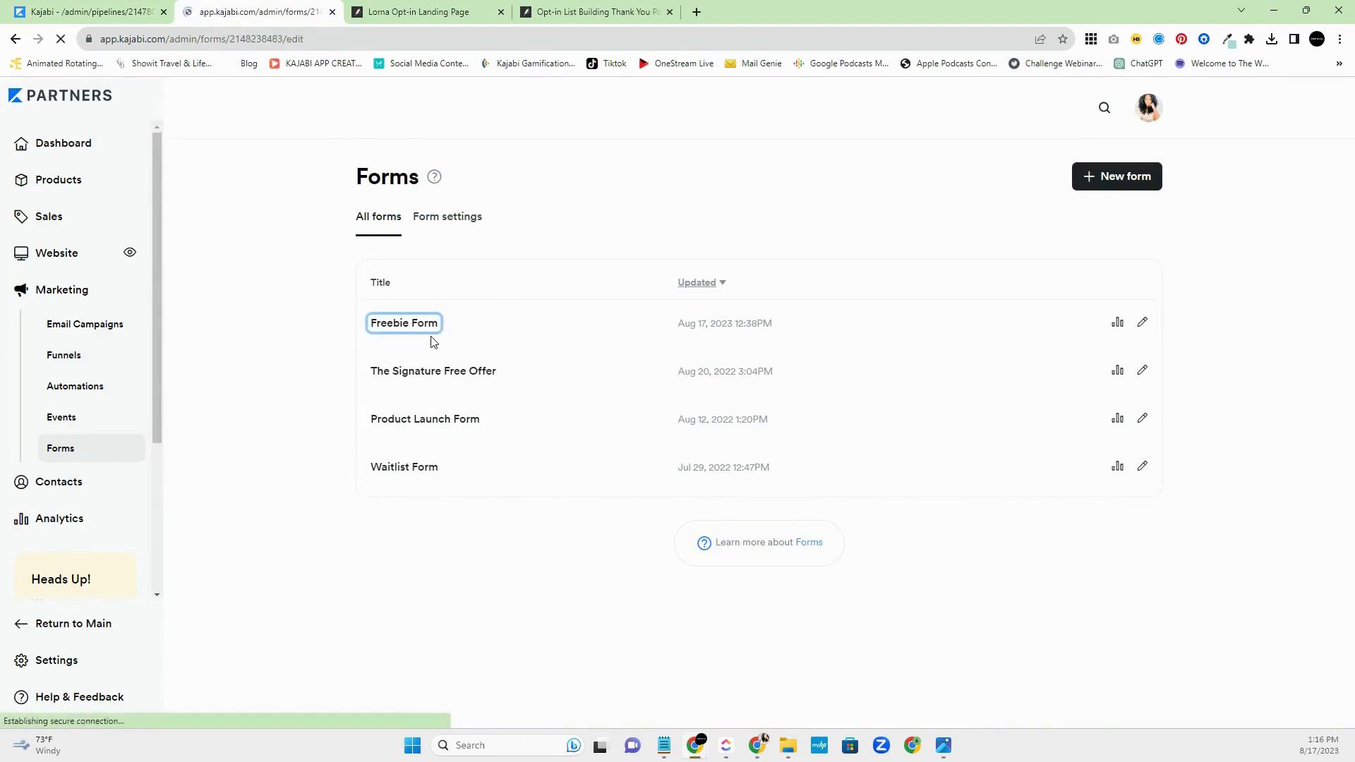
scroll(816, 345, "down", 5)
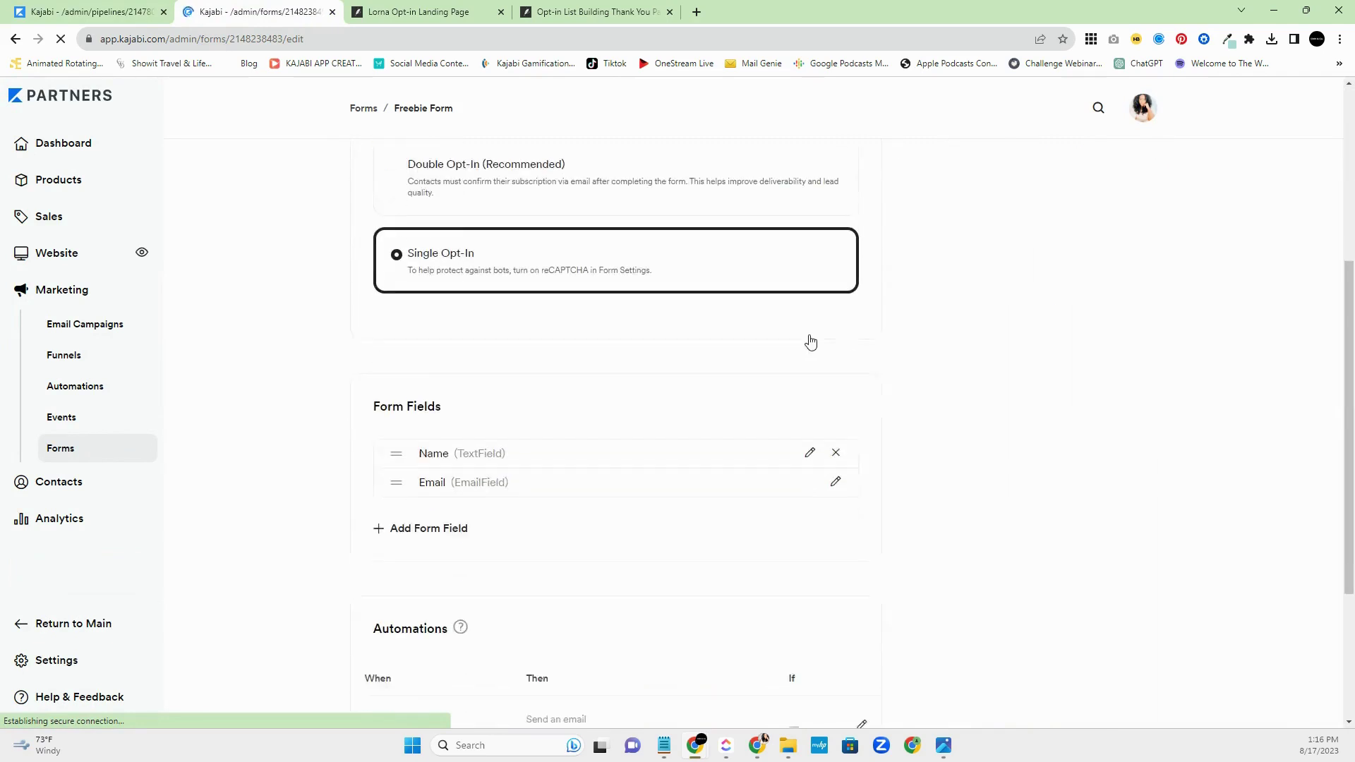
scroll(811, 342, "down", 1)
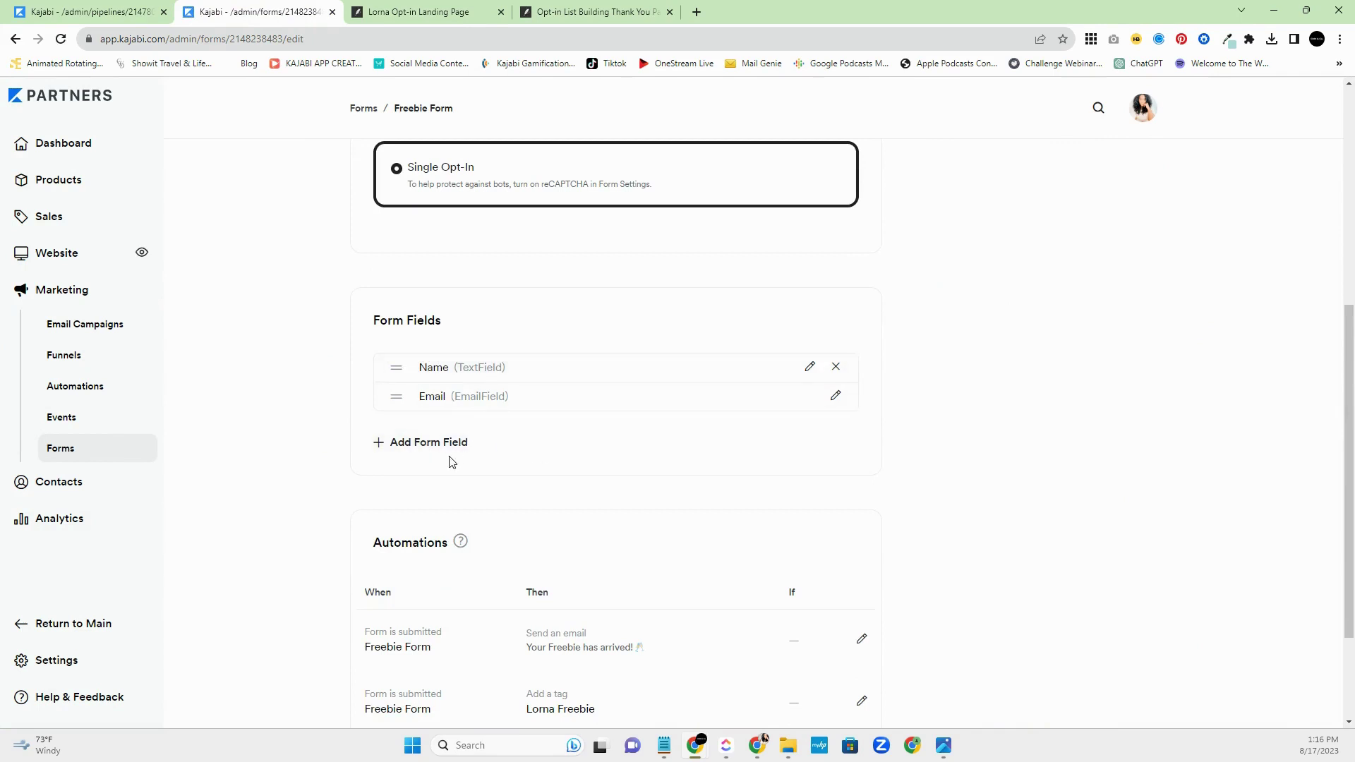
scroll(635, 388, "down", 2)
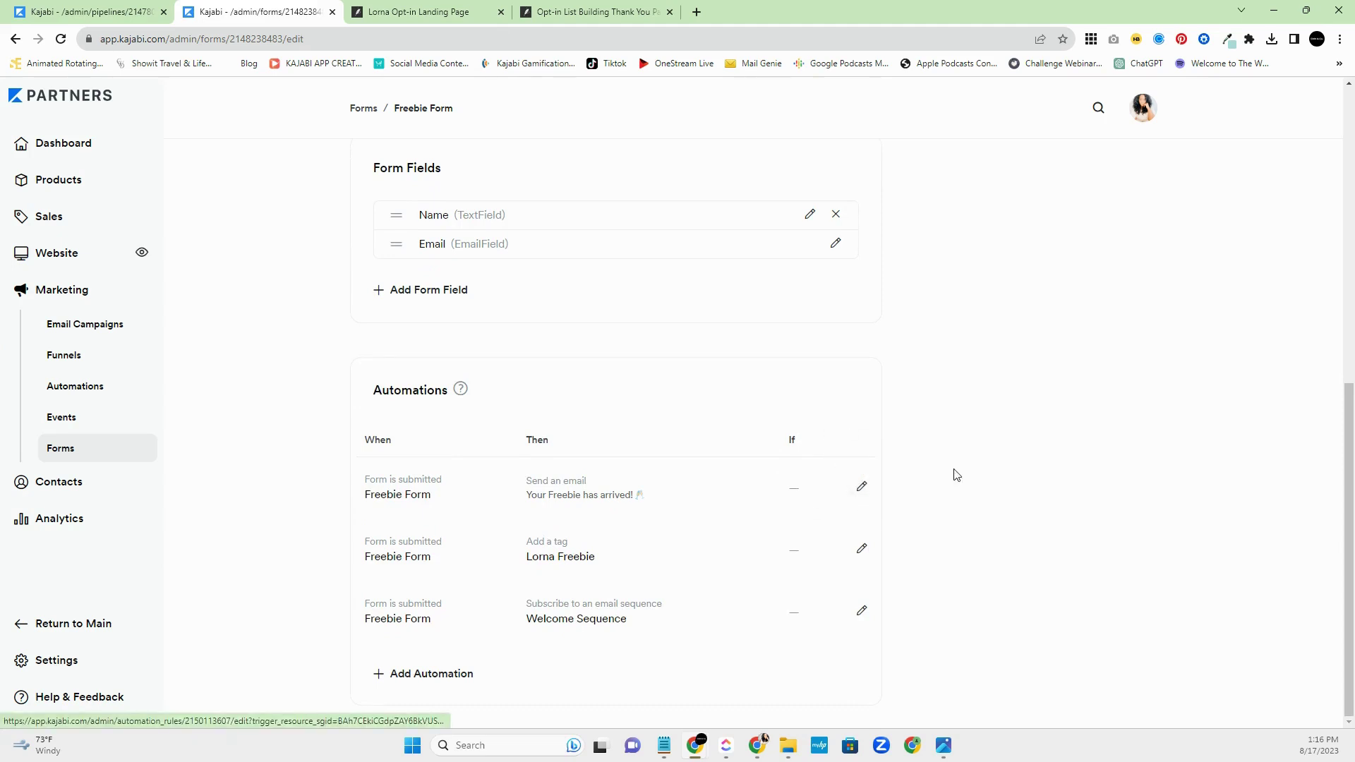
- Start a new automation for the Freebie Form, examine its available actions, and close it without saving
left_click(440, 678)
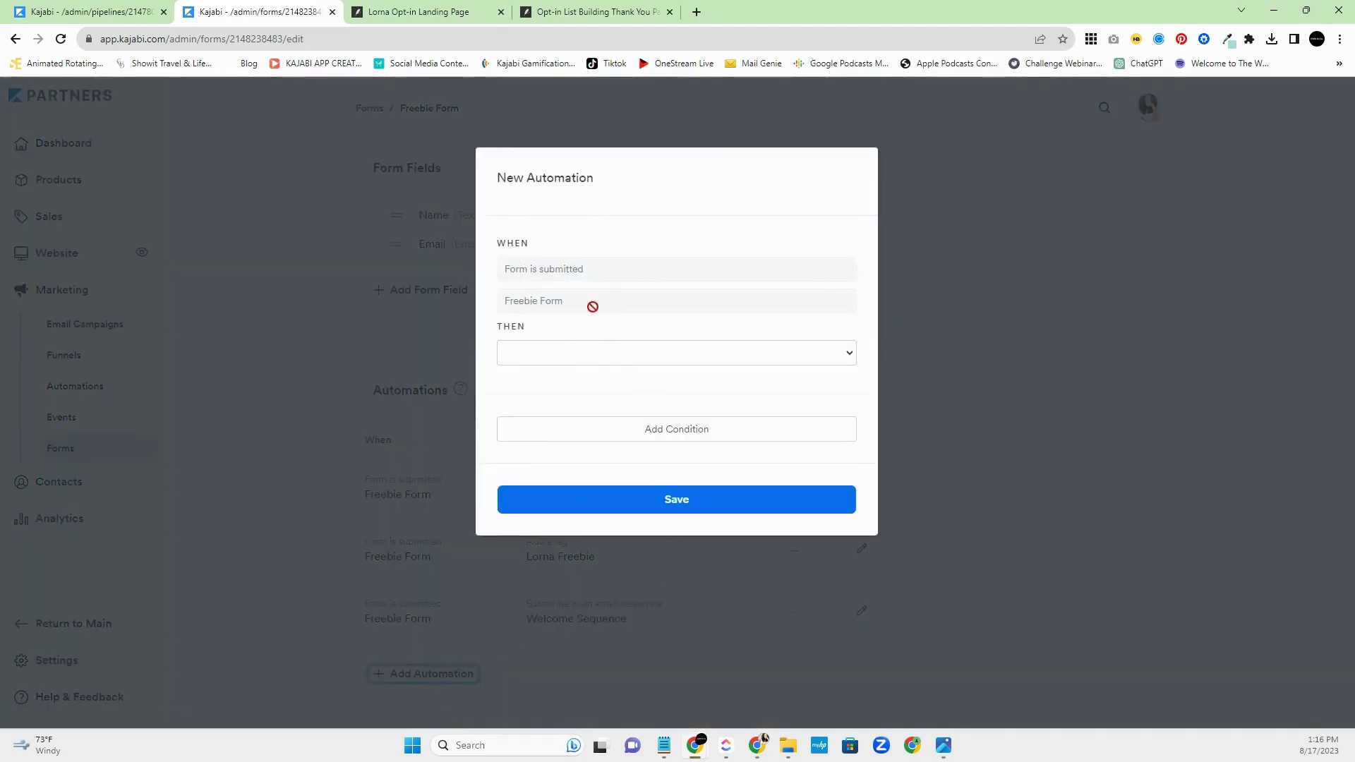
left_click(548, 361)
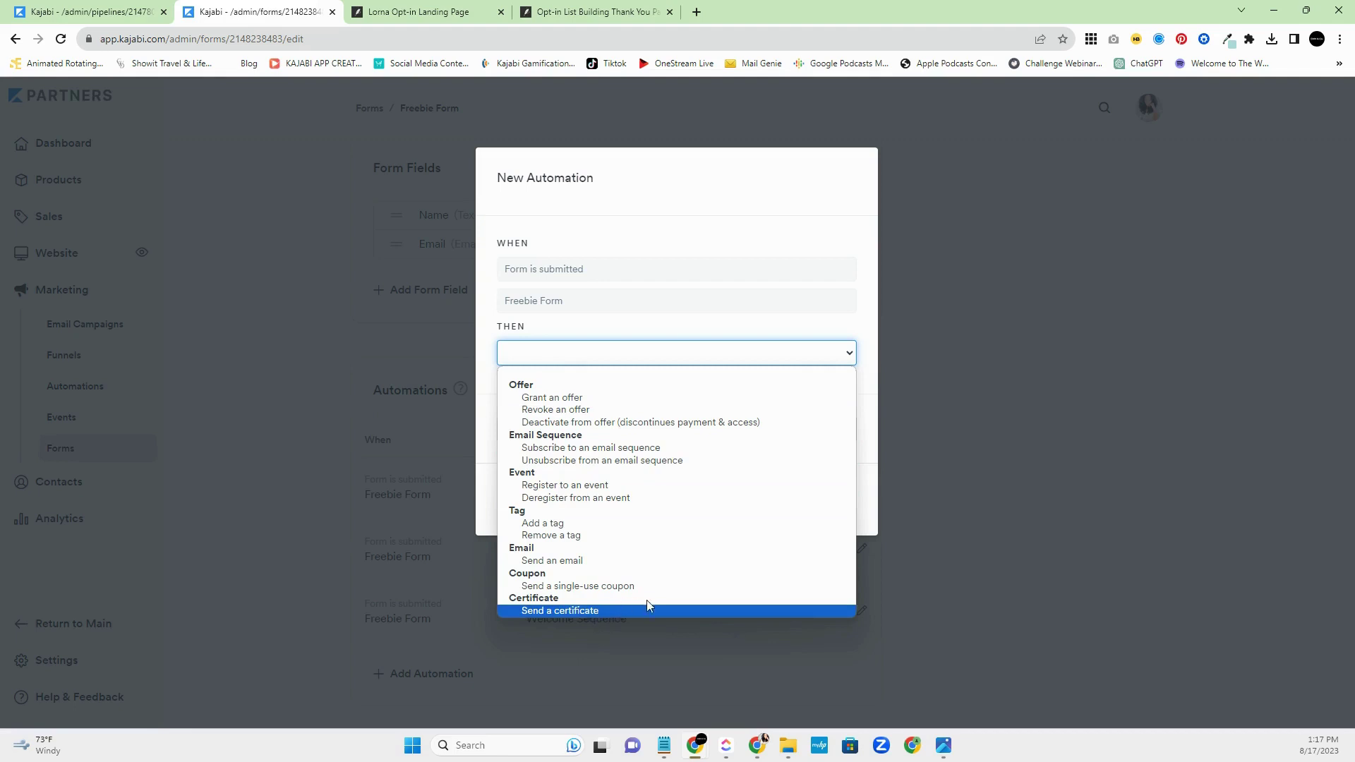
left_click(735, 190)
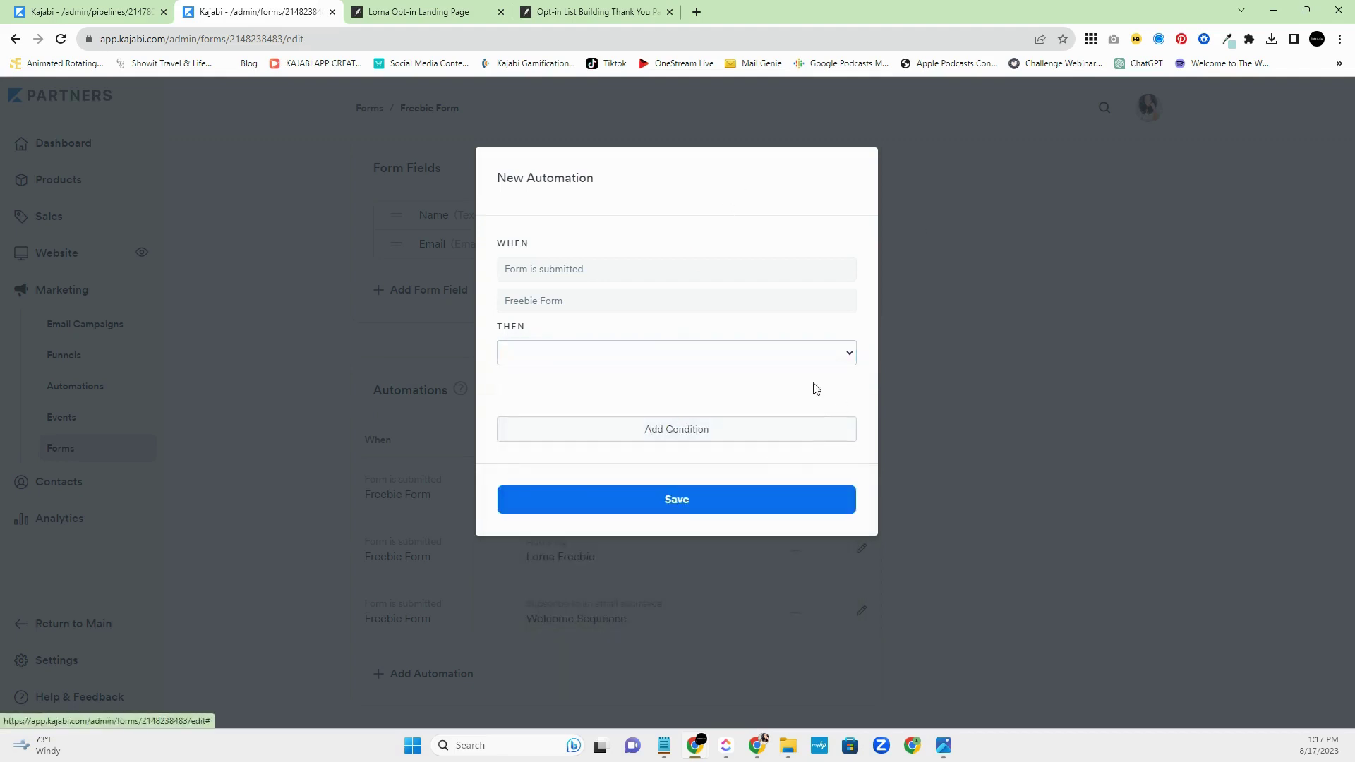
left_click(1031, 207)
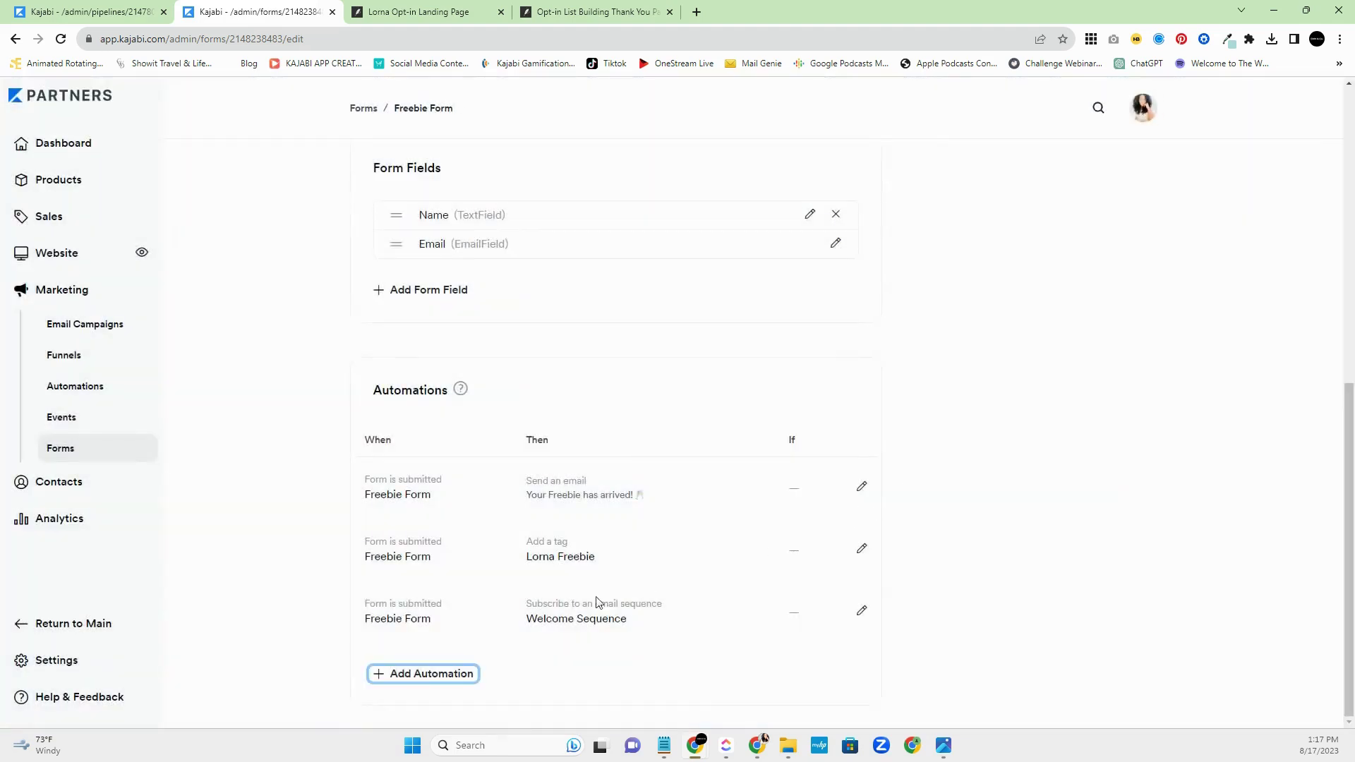
- Open the "Your Freebie has arrived!" email automation for editing and review its recipient, subject and body
left_click(862, 487)
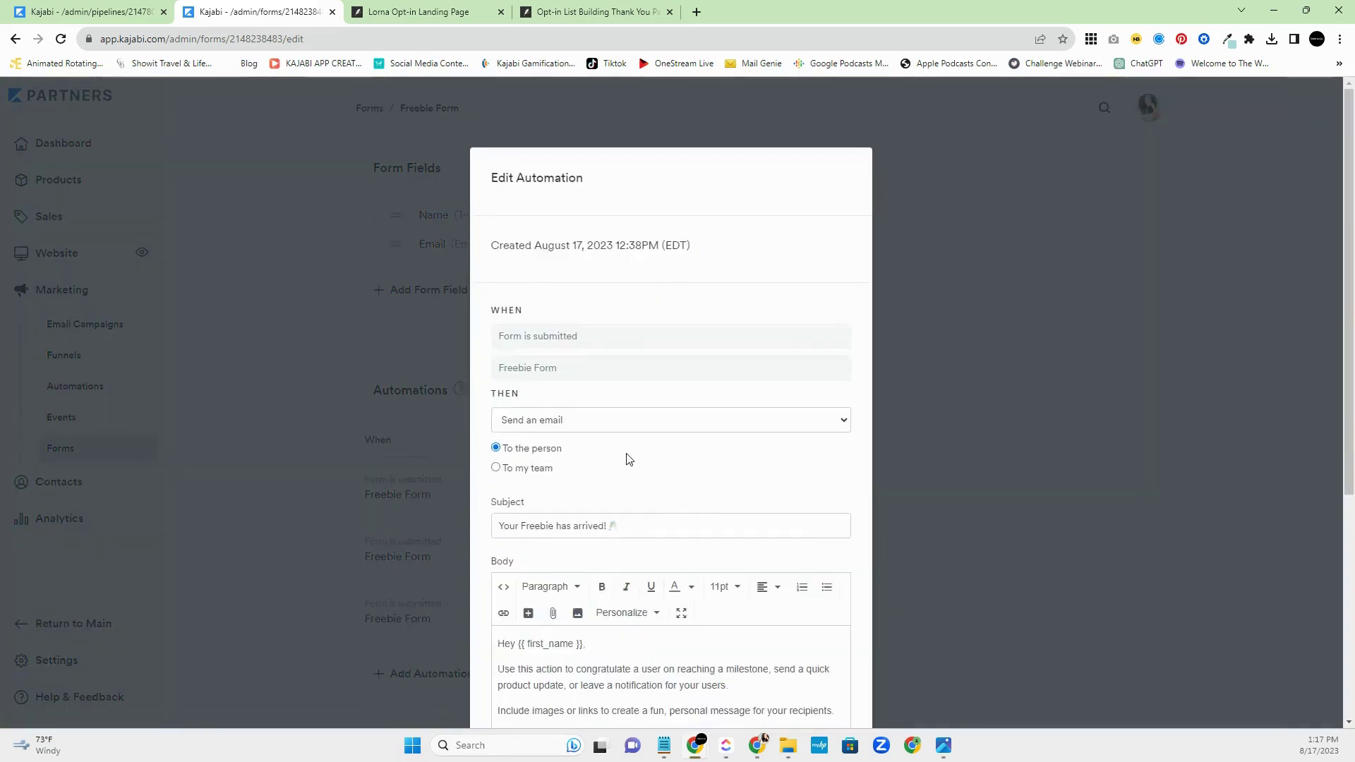
scroll(626, 460, "down", 2)
scroll(709, 303, "down", 2)
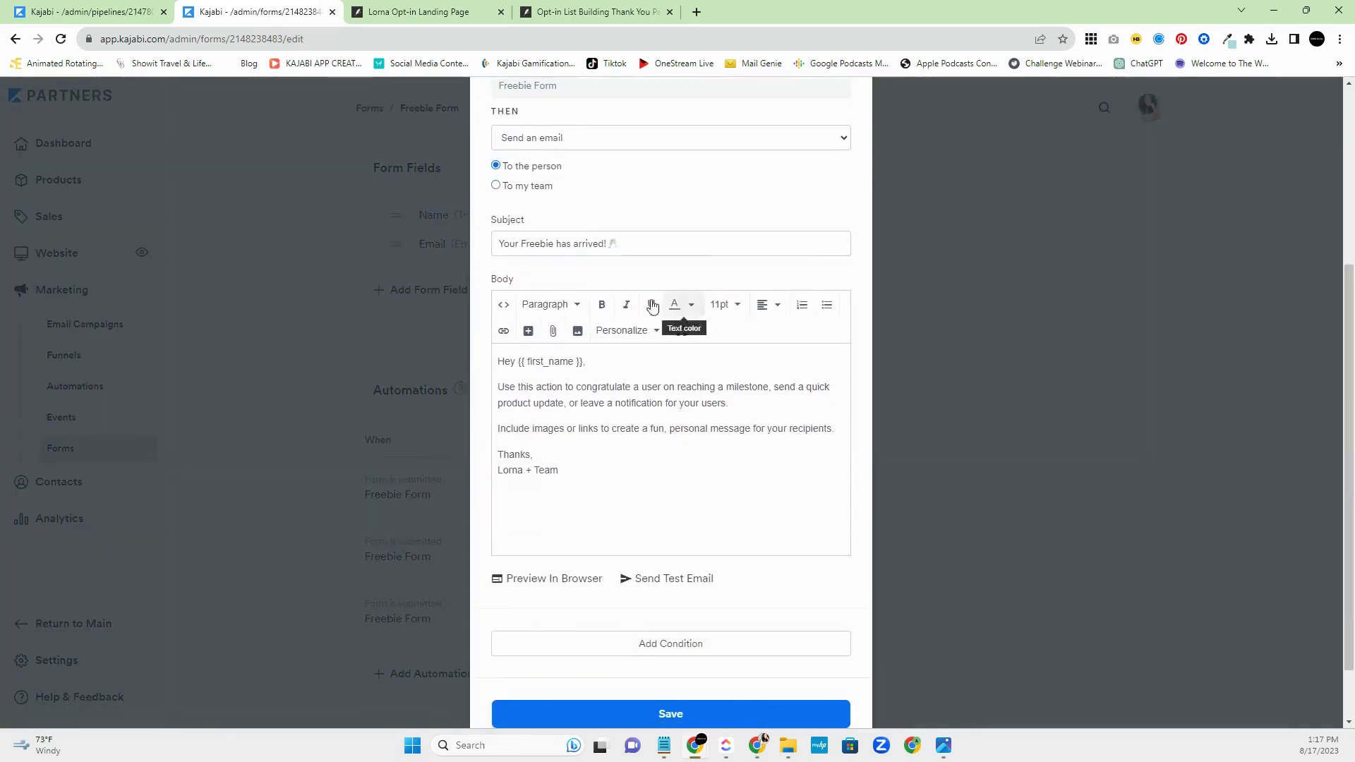
scroll(669, 303, "up", 1)
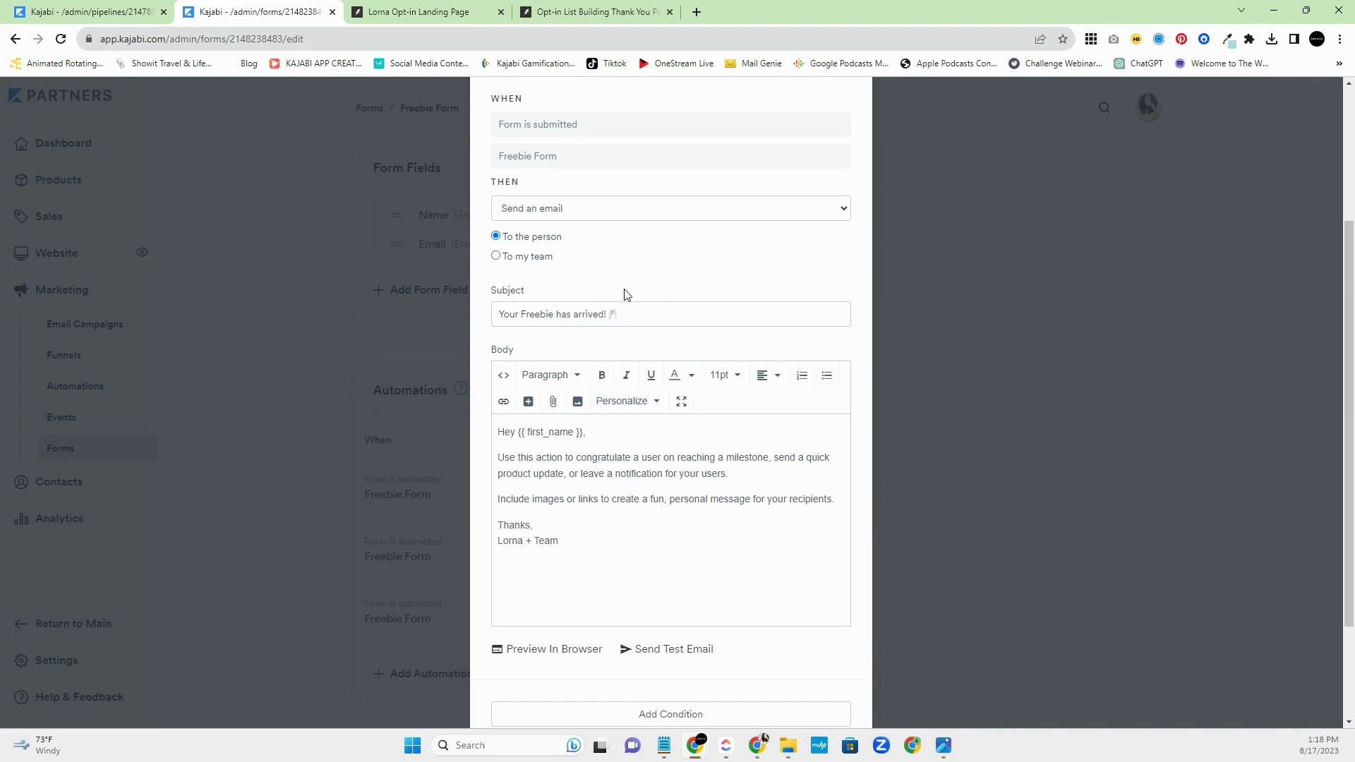
scroll(603, 292, "down", 1)
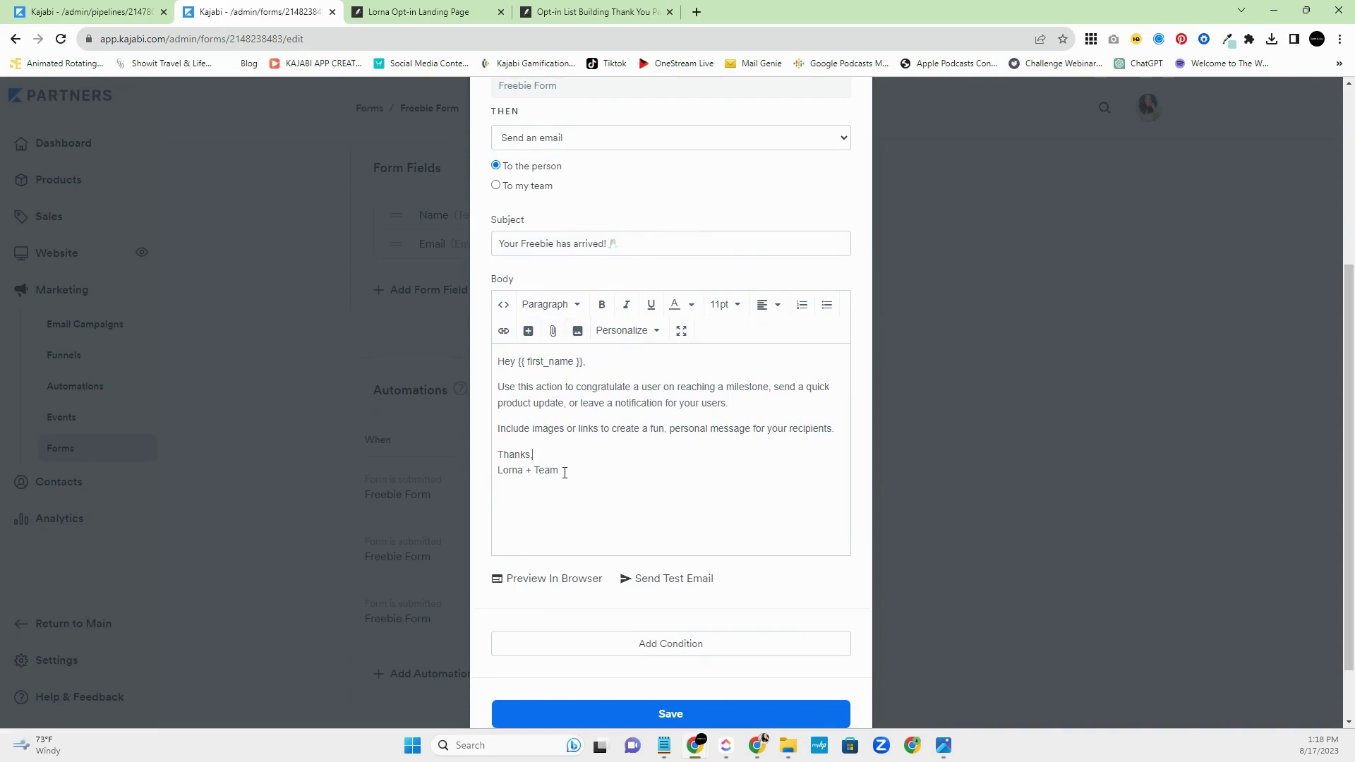
- Insert a black "DOWNLOAD FREEBIE NOW" button above the email's sign-off and make its text white
left_click(837, 432)
key("Return")
key("Return")
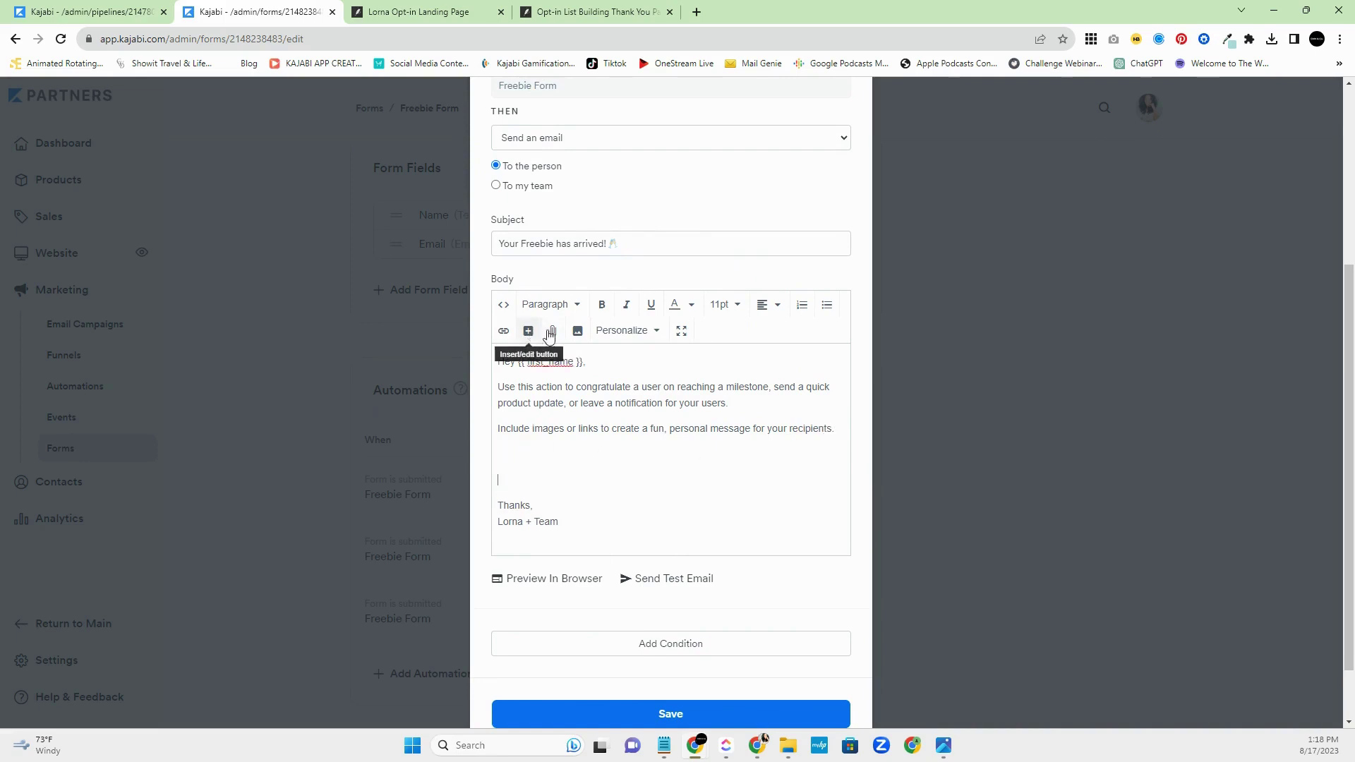
left_click(528, 332)
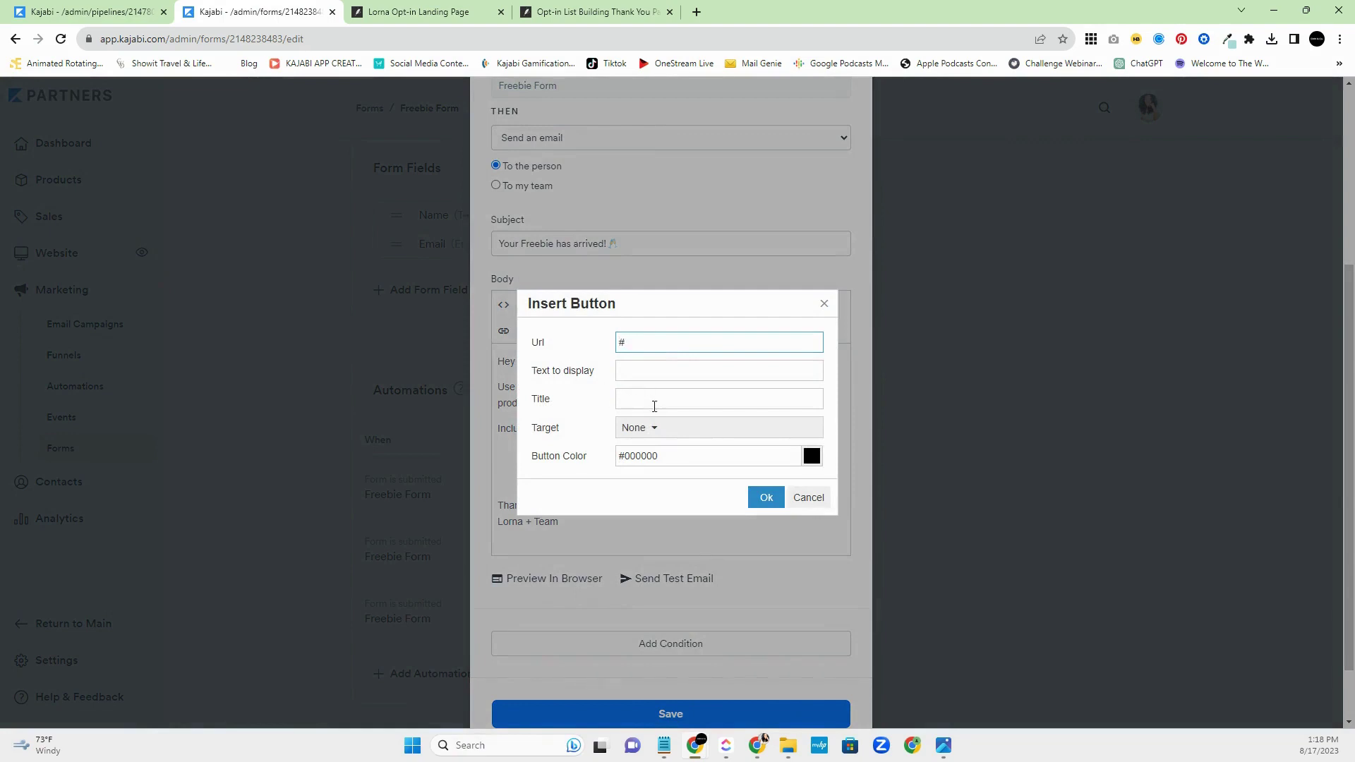
left_click(646, 372)
type("DOWNLOAD FR")
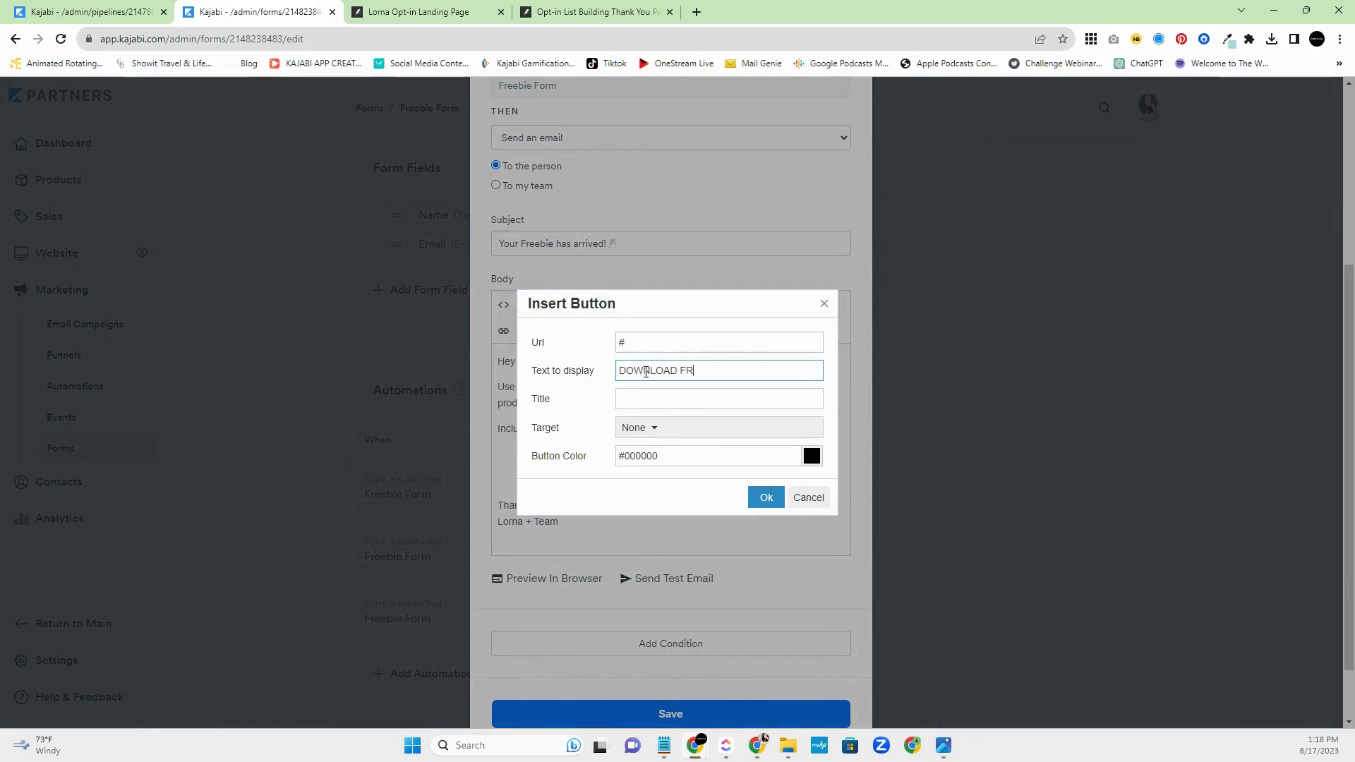
type("EEBIE NOW")
left_click(764, 494)
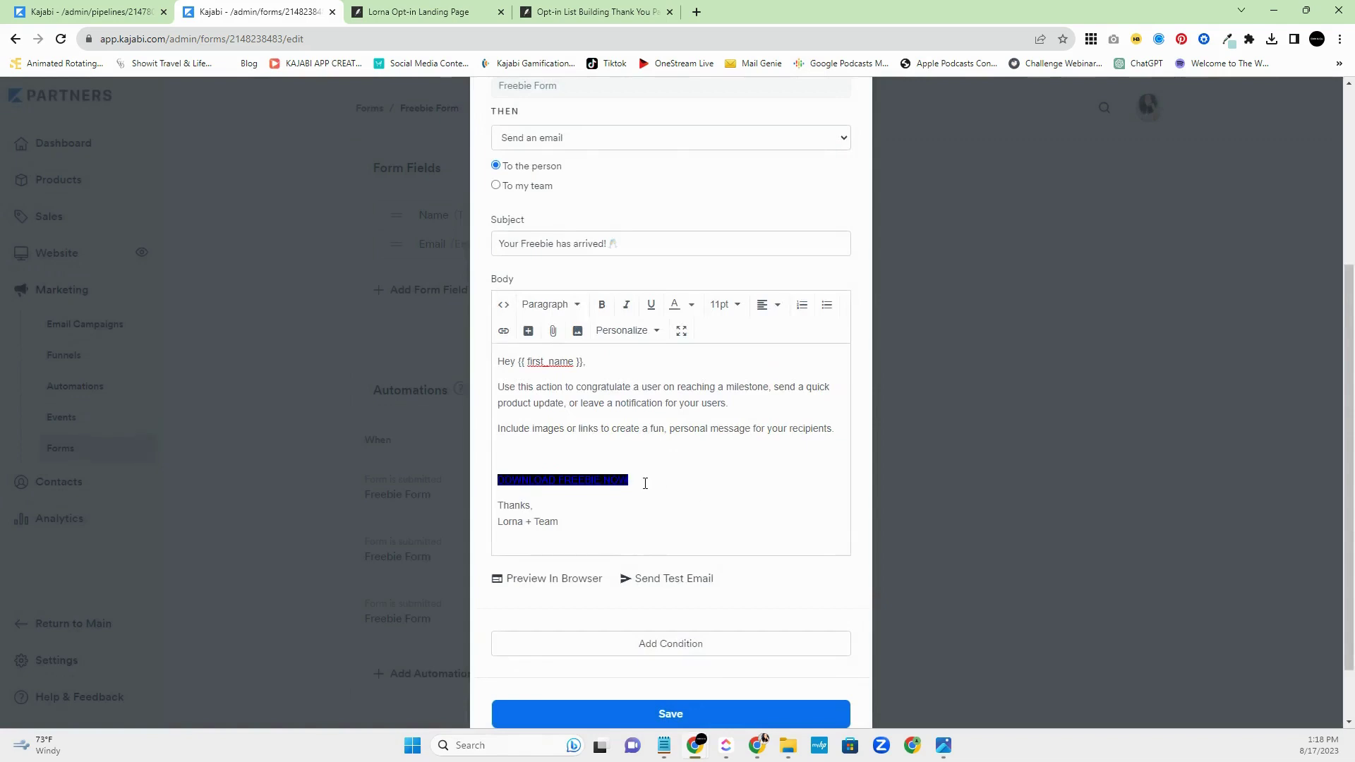
left_click(692, 305)
left_click(756, 337)
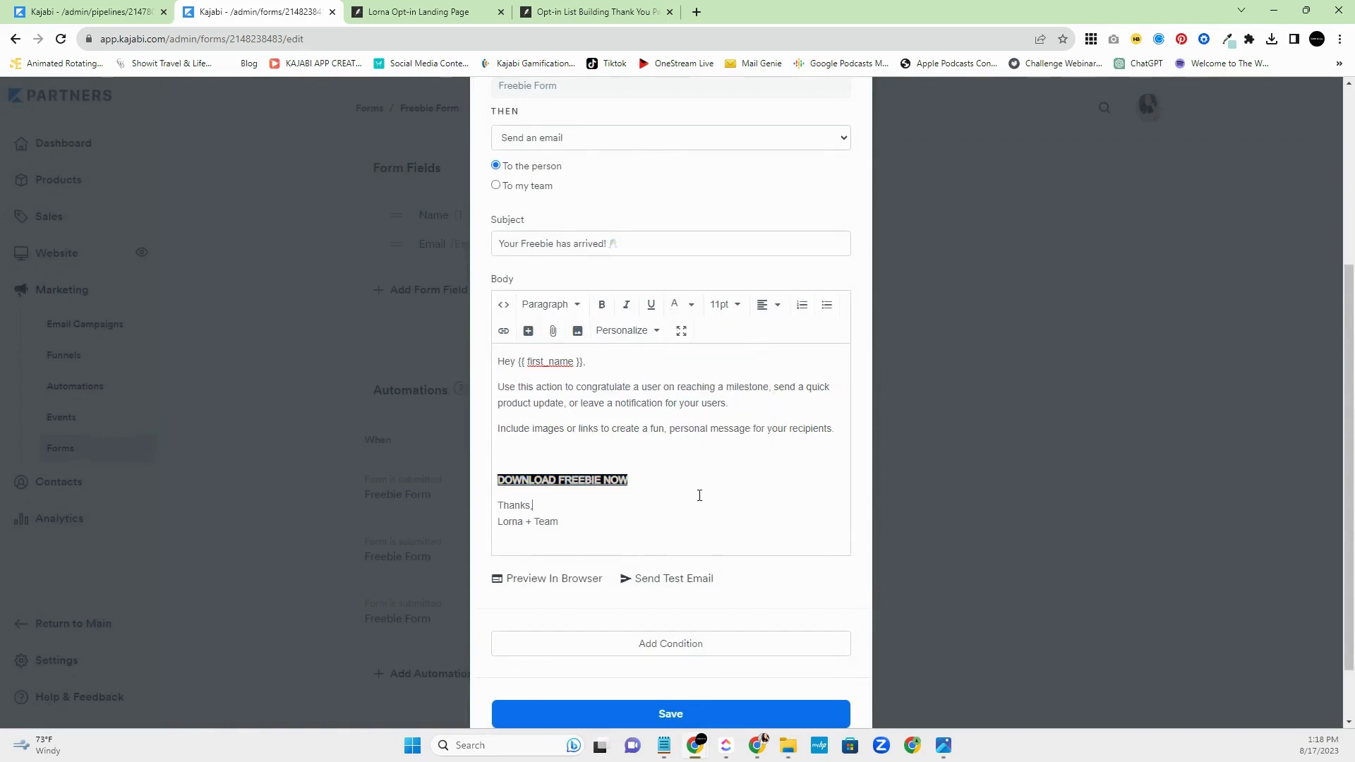
- Preview the freebie email in the browser, close the preview, and save the automation
left_click(577, 583)
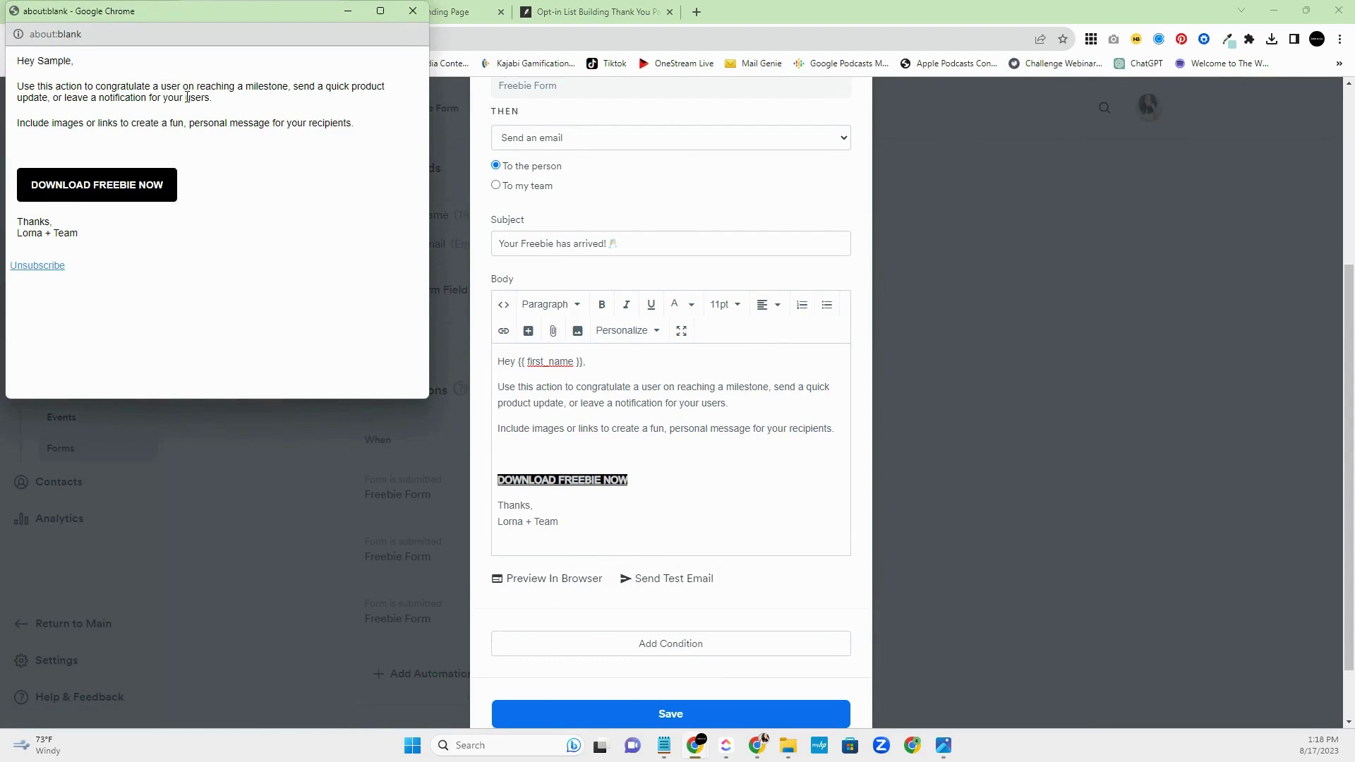
left_click(413, 12)
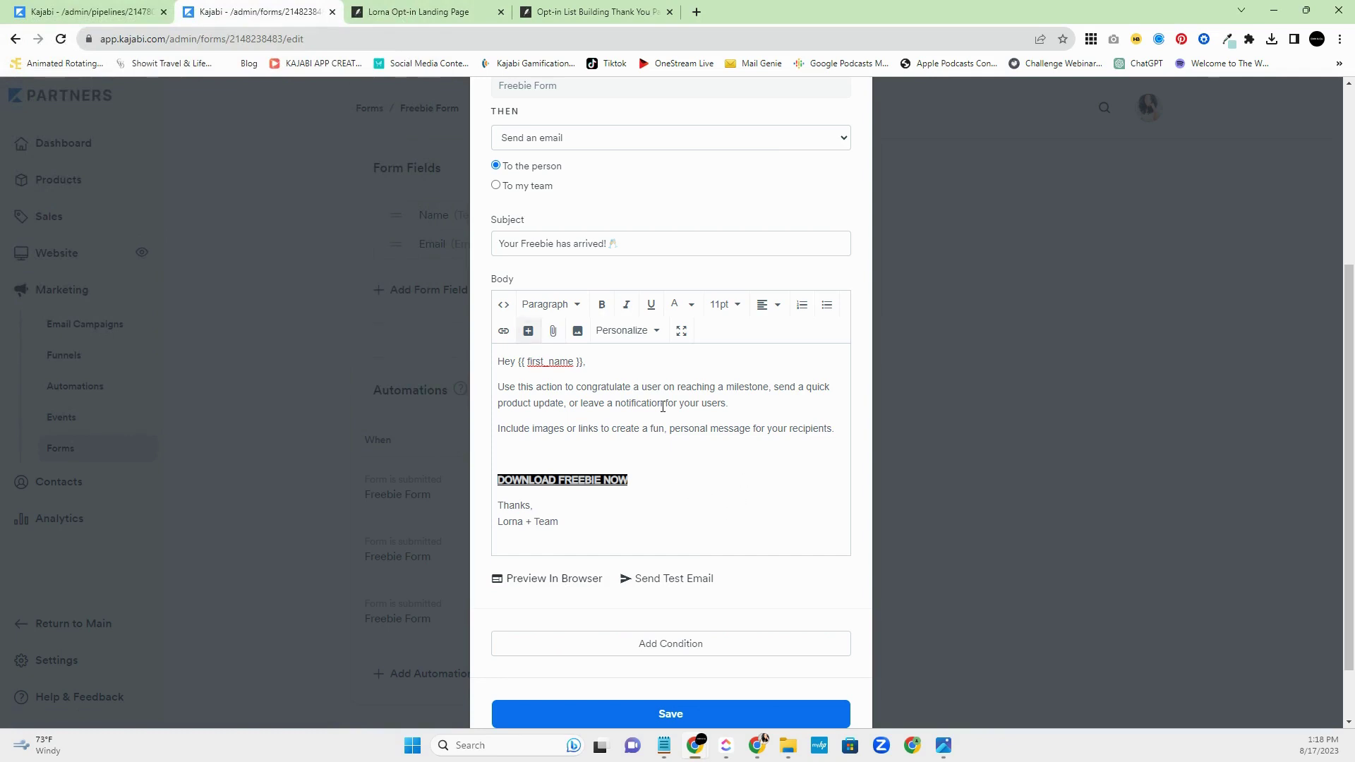
scroll(777, 466, "up", 4)
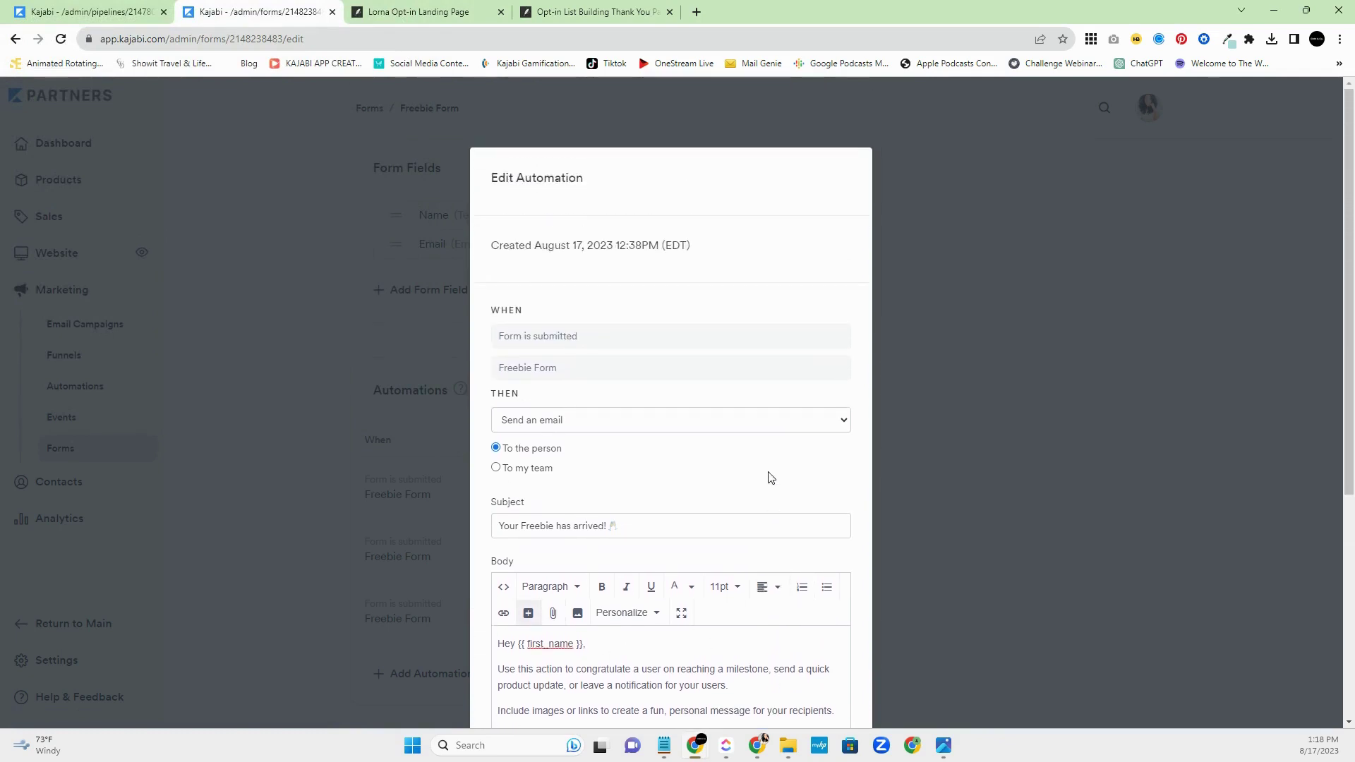
scroll(751, 470, "down", 4)
scroll(751, 470, "down", 1)
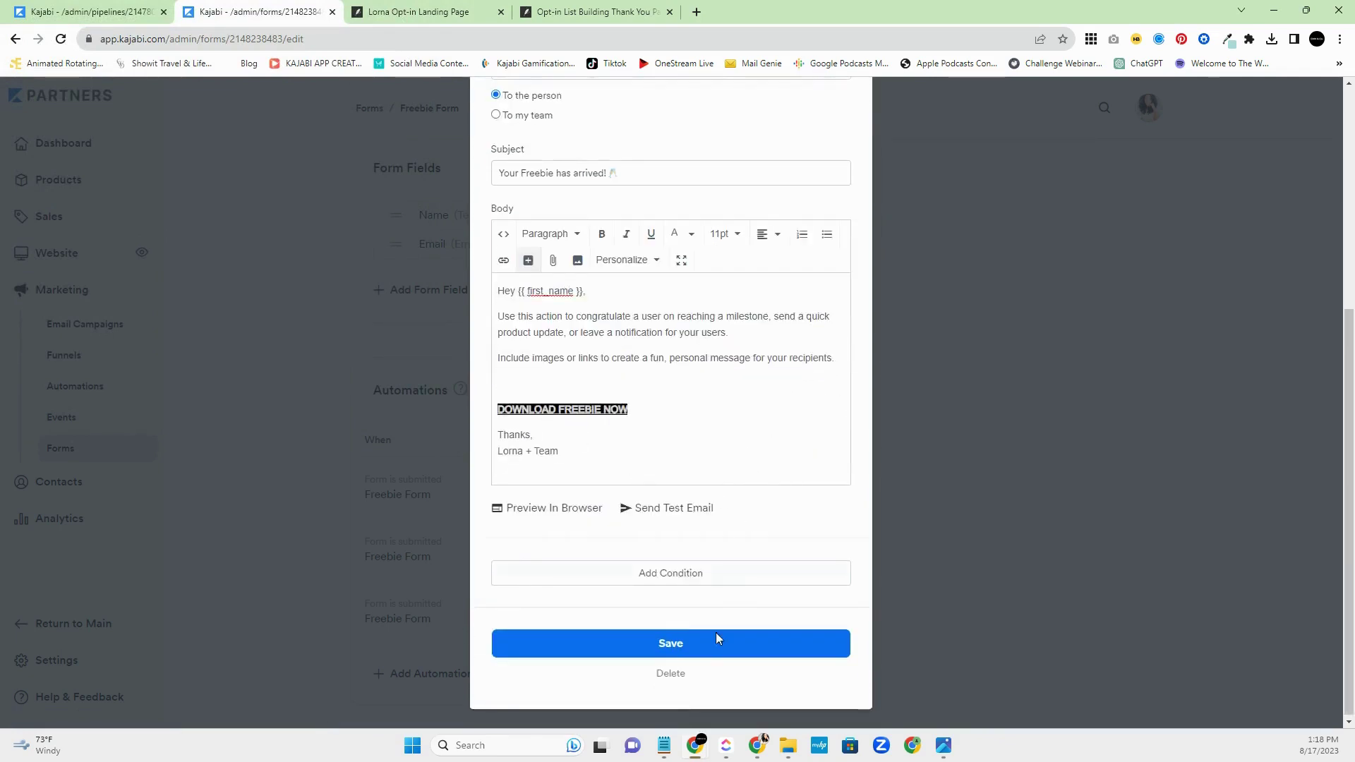
left_click(706, 653)
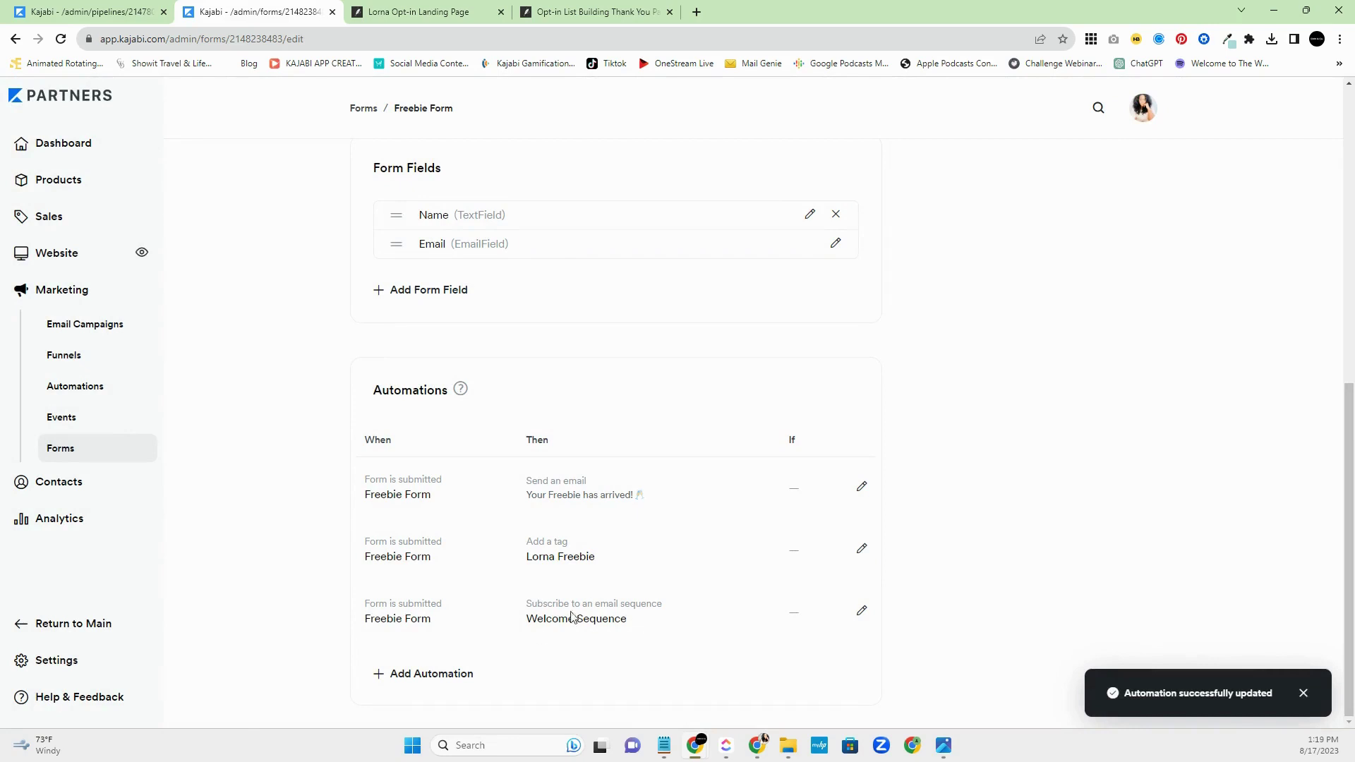
- Return to the funnel, open the Welcome Sequence's "Welcome to My Amazing Course" email, and examine its settings and content
left_click(110, 13)
left_click(48, 254)
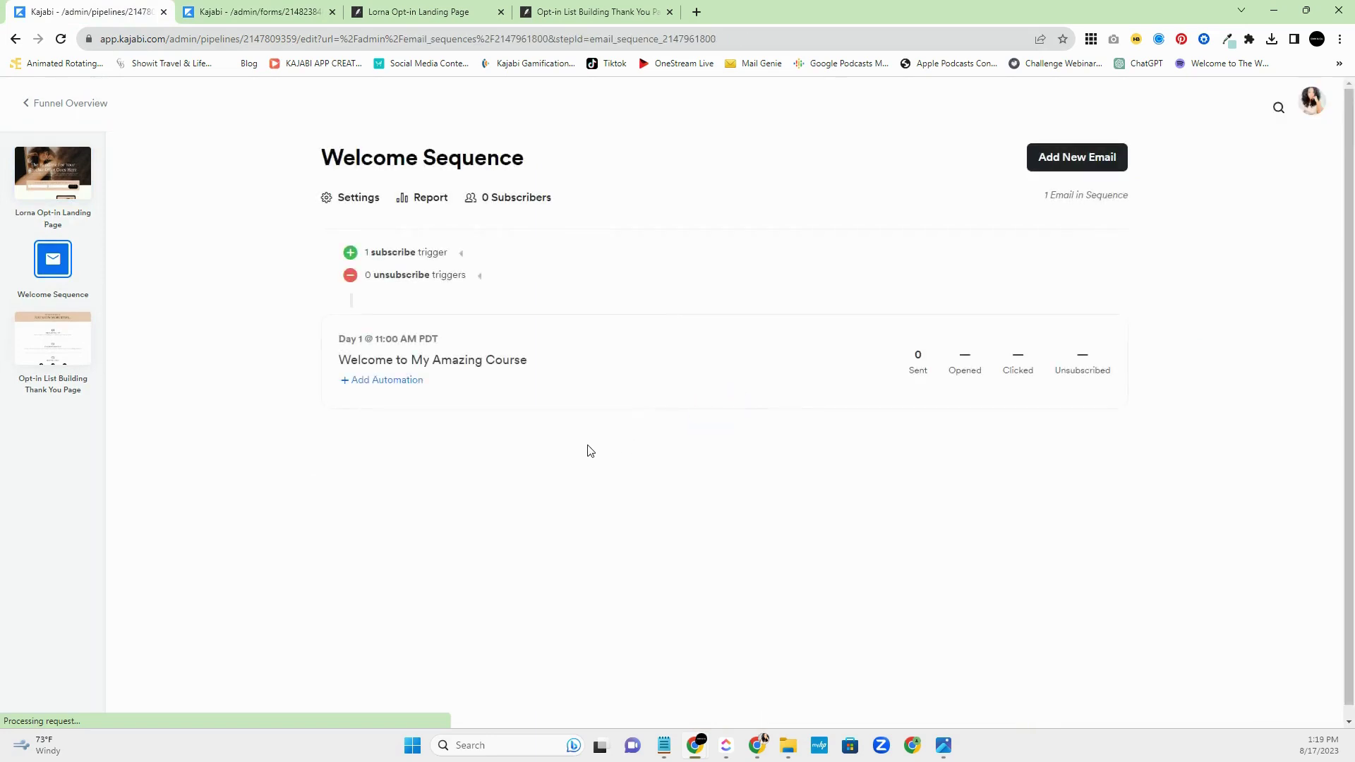
left_click(470, 367)
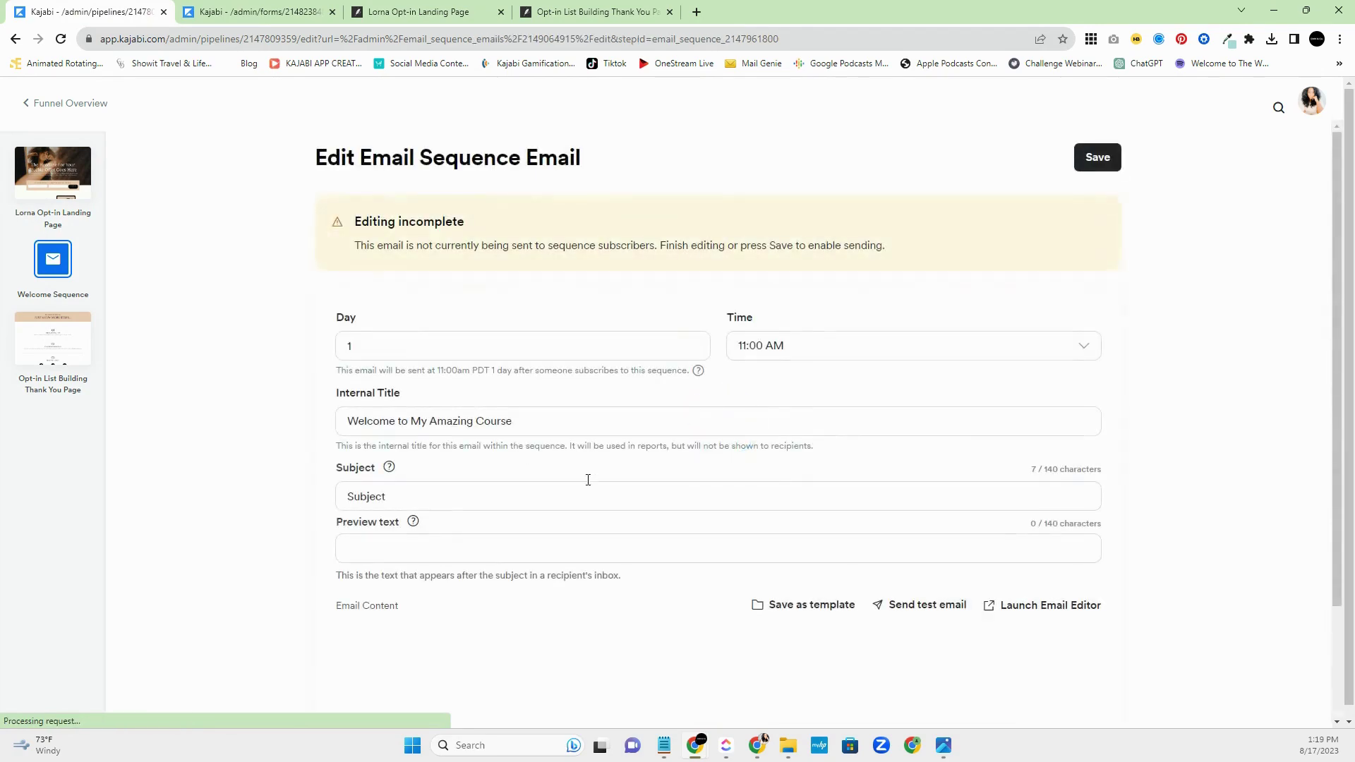
scroll(953, 452, "down", 3)
scroll(948, 449, "down", 6)
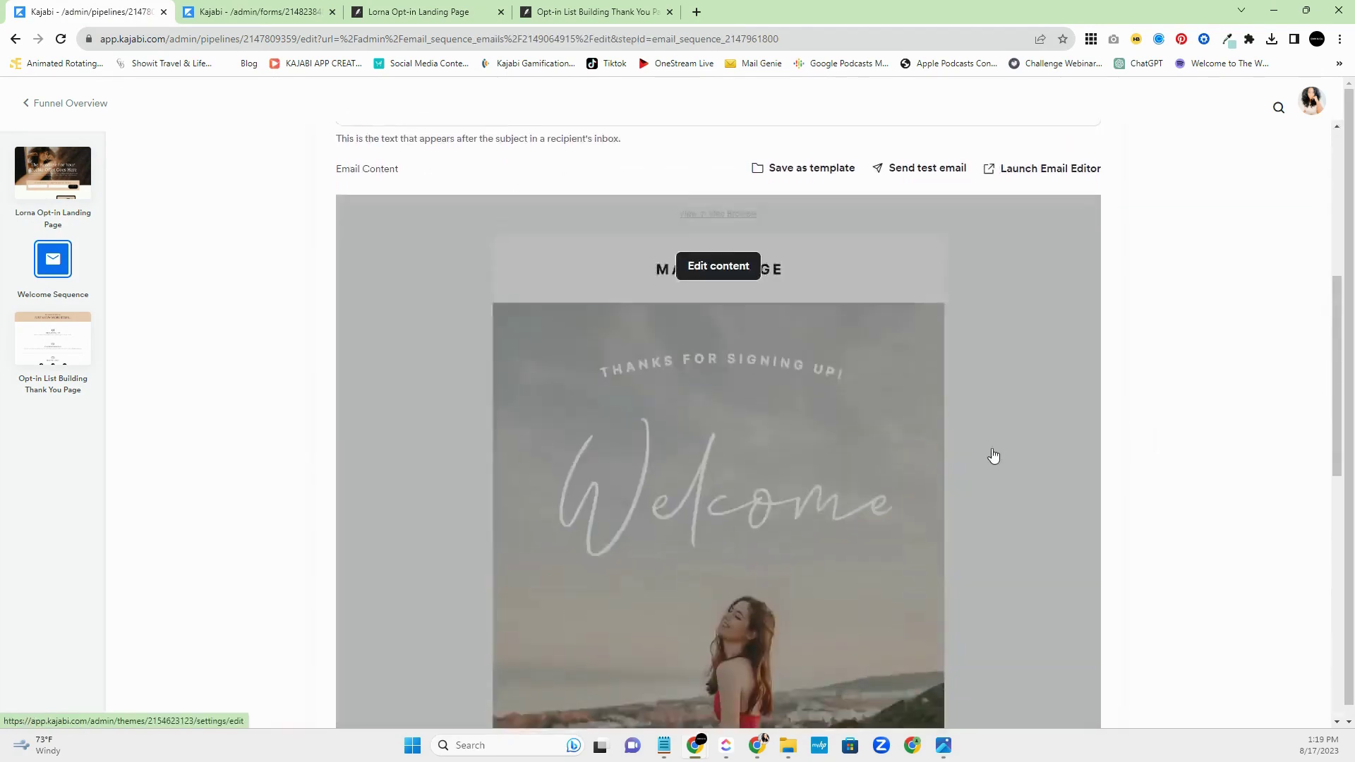
scroll(1164, 427, "down", 9)
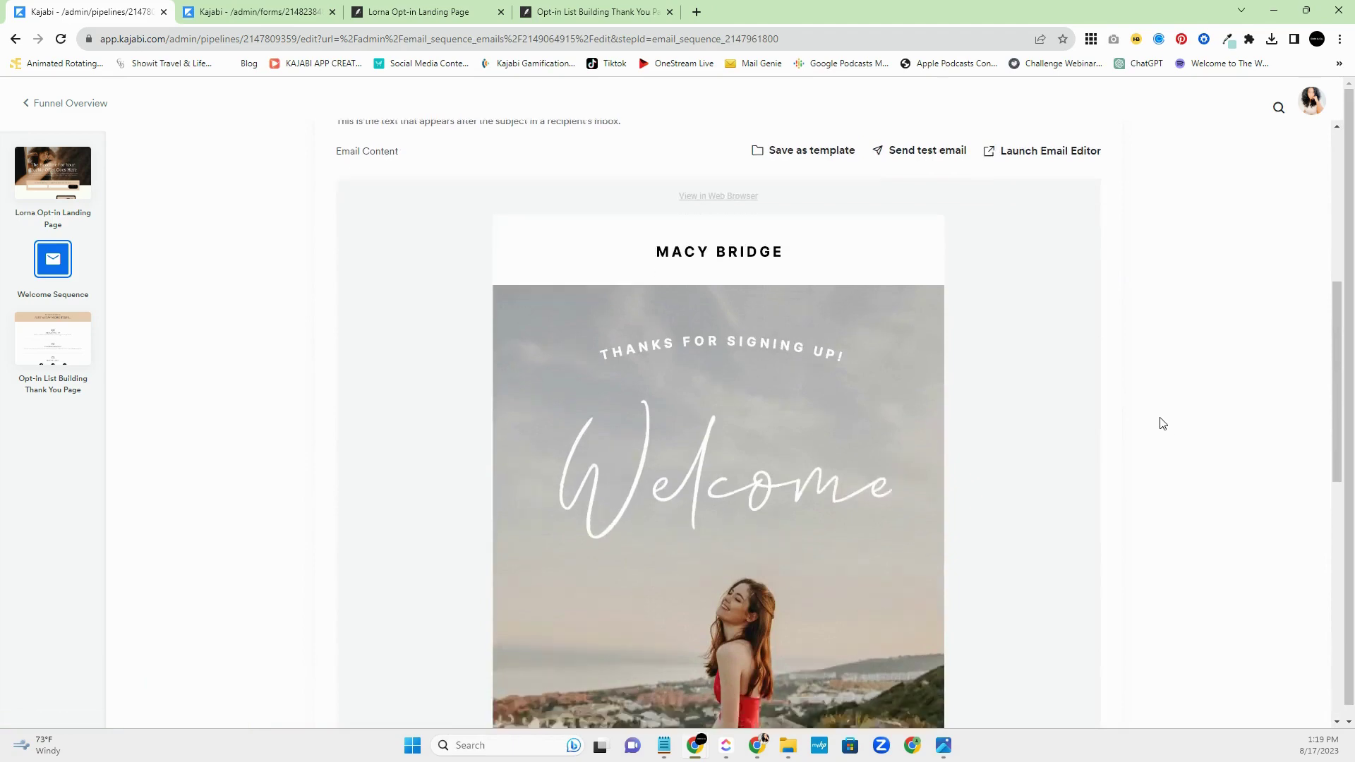
scroll(1163, 420, "up", 10)
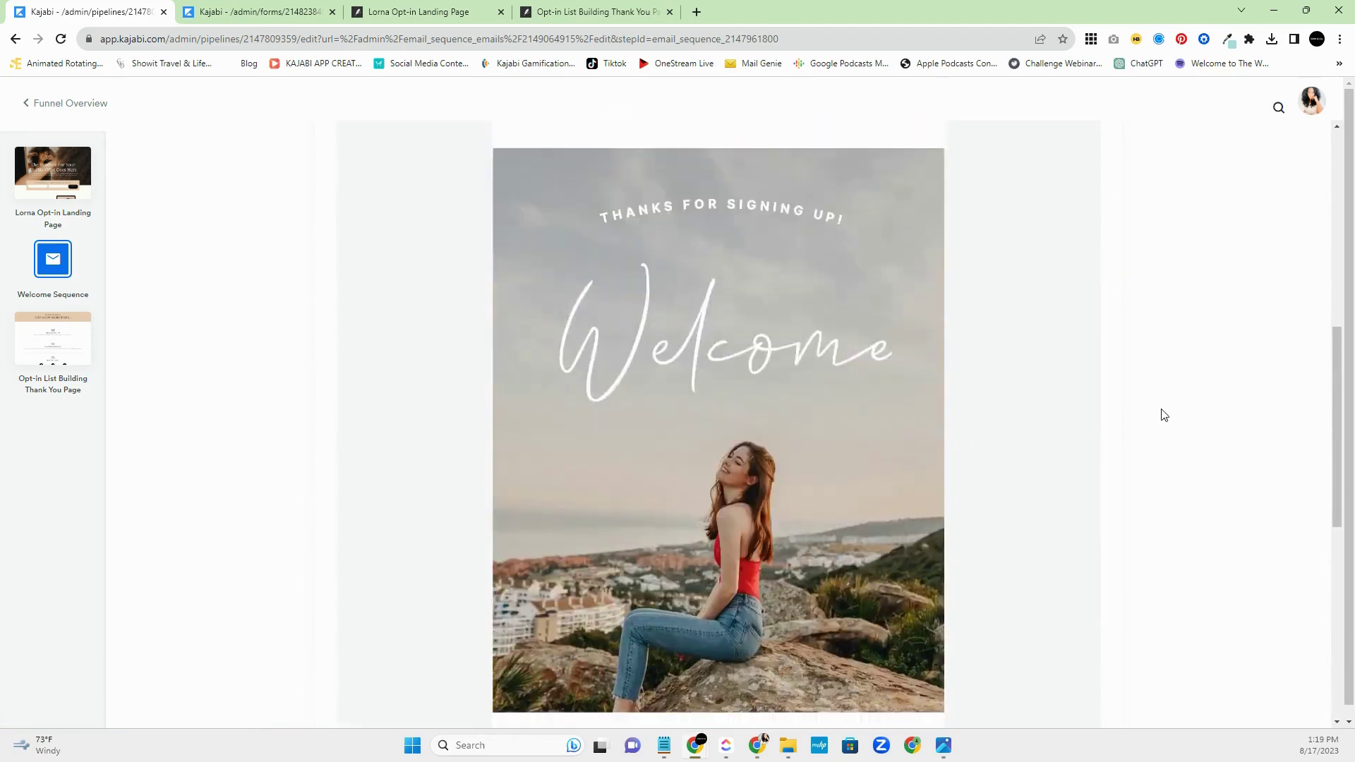
scroll(1165, 417, "up", 5)
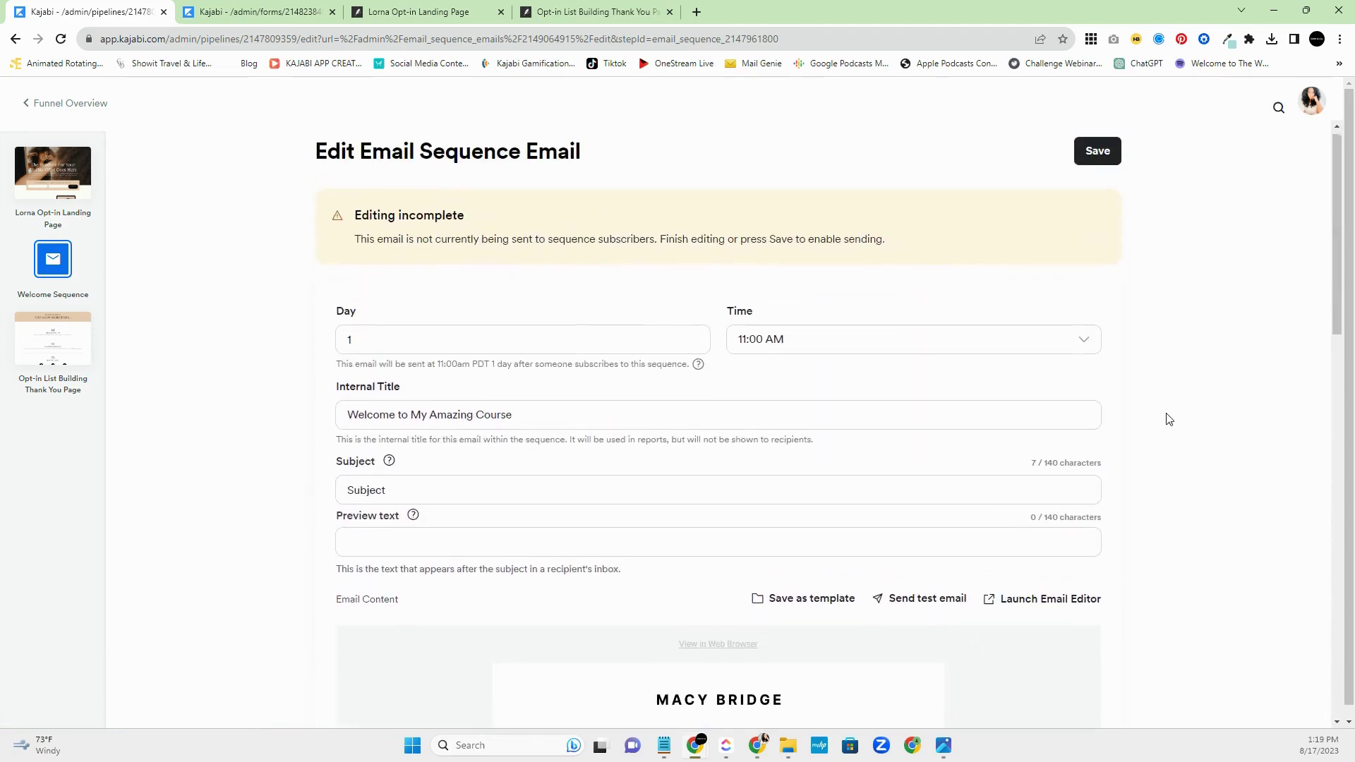
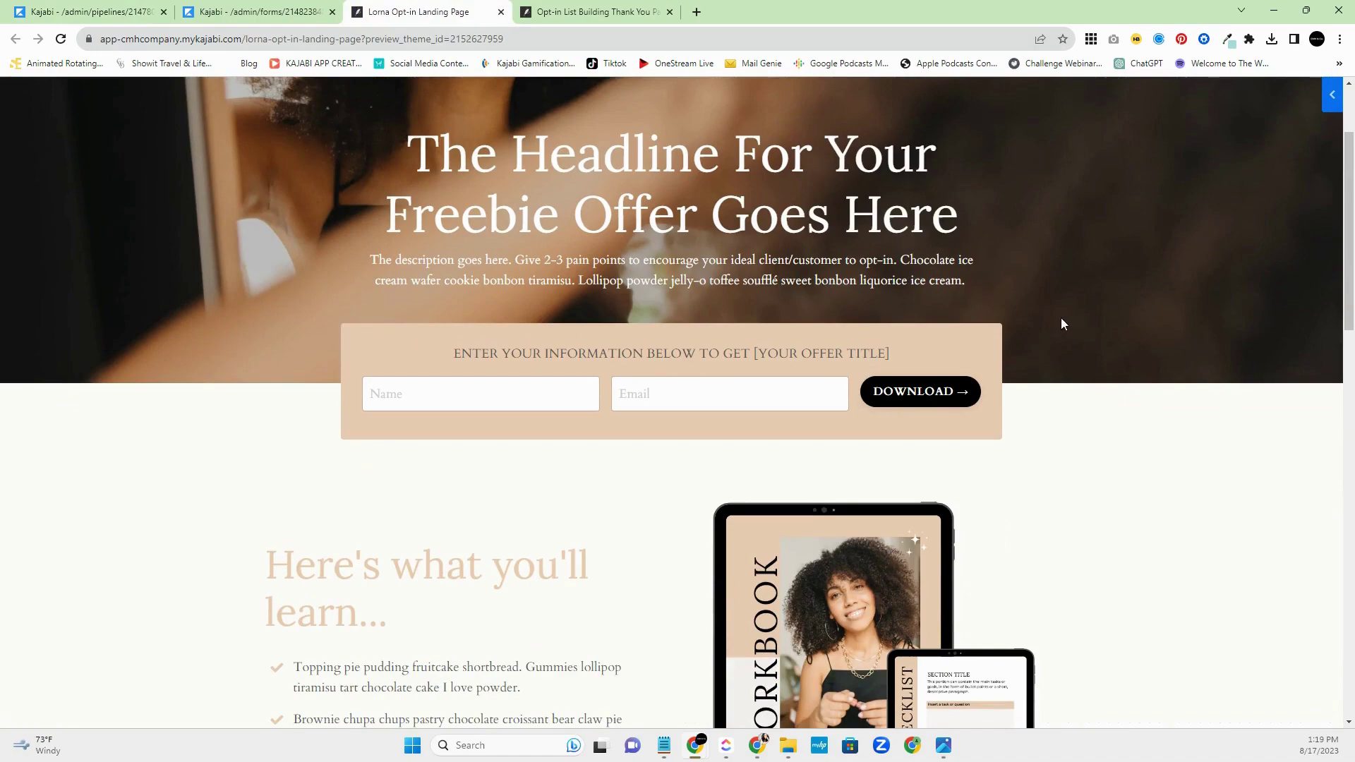
- Examine the Lorna Opt-in Landing Page preview, from the headline and opt-in form to the client testimonials
scroll(1012, 357, "down", 6)
scroll(1061, 375, "down", 14)
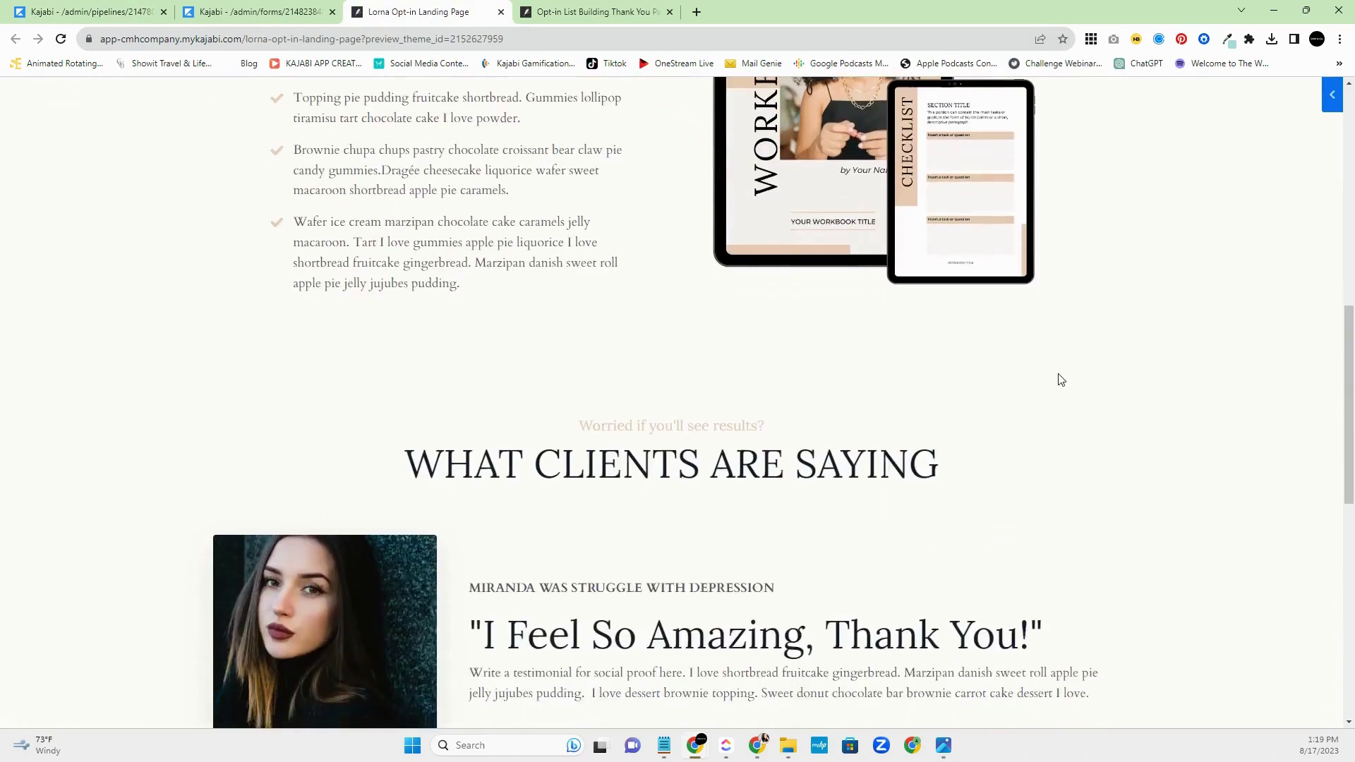
scroll(1073, 372, "up", 7)
scroll(1083, 386, "up", 7)
scroll(773, 362, "down", 1)
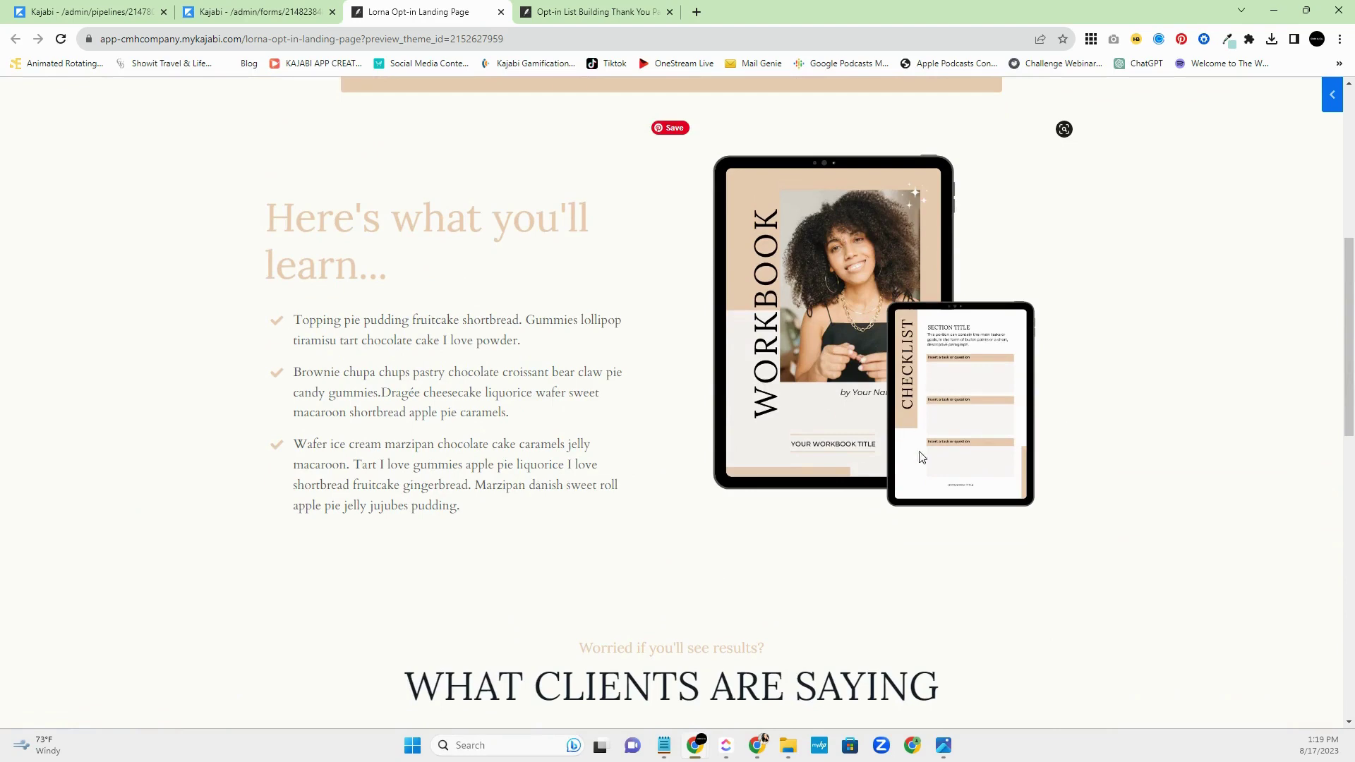
scroll(962, 440, "up", 7)
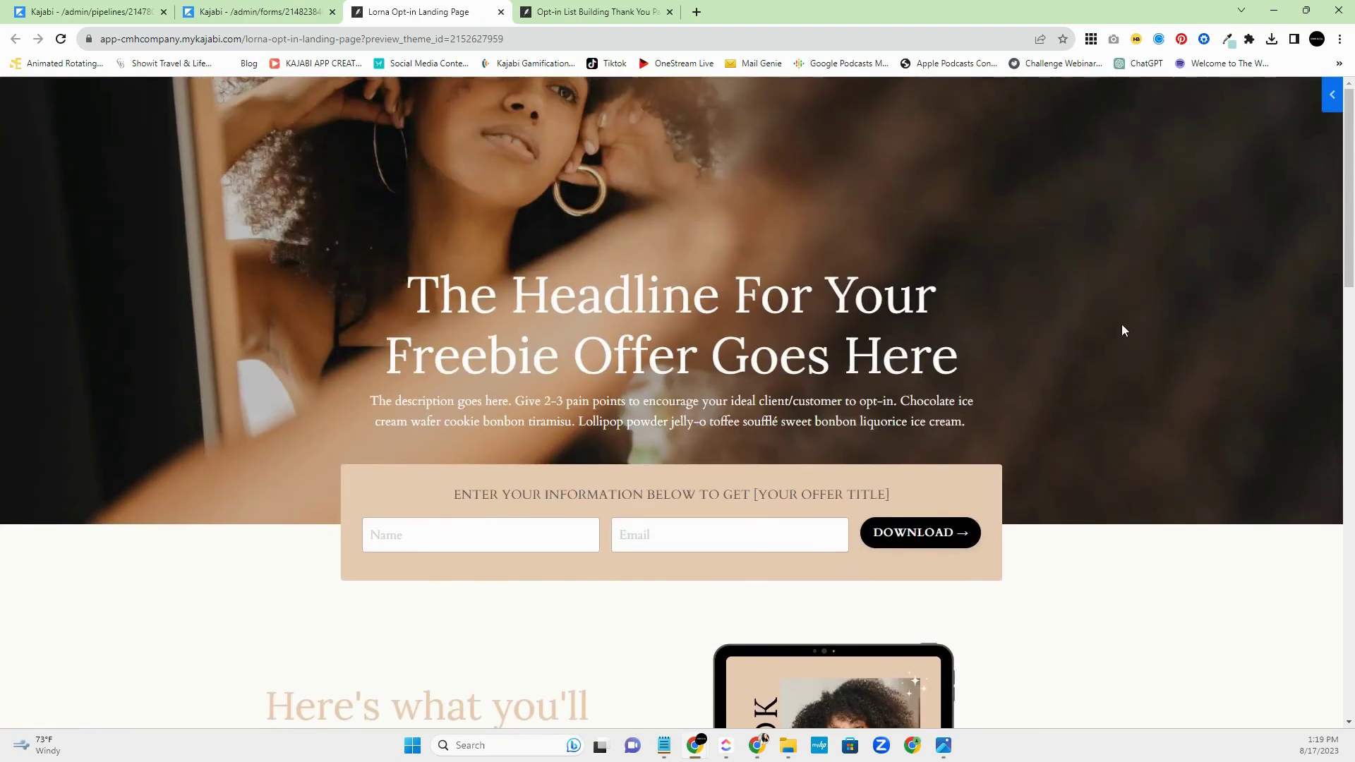
scroll(1123, 330, "down", 2)
scroll(605, 433, "down", 7)
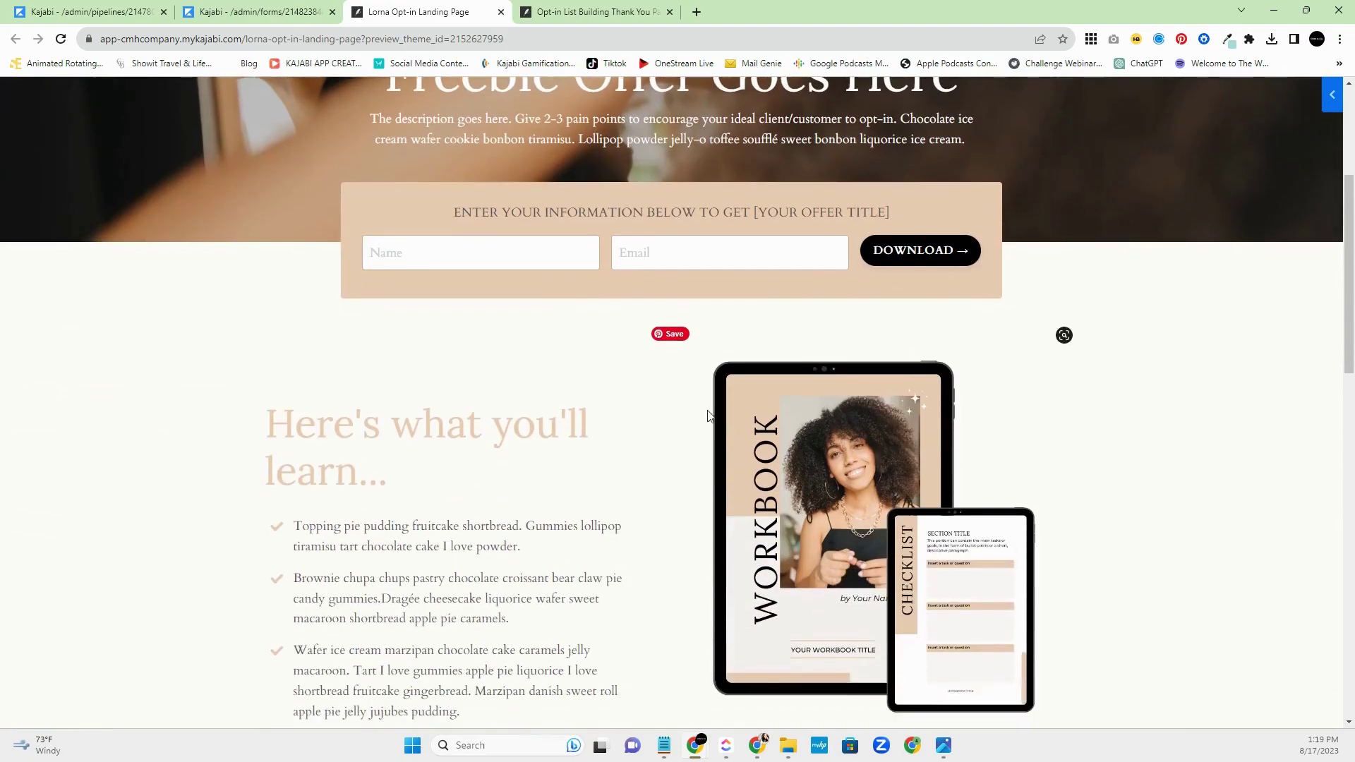
scroll(639, 297, "down", 9)
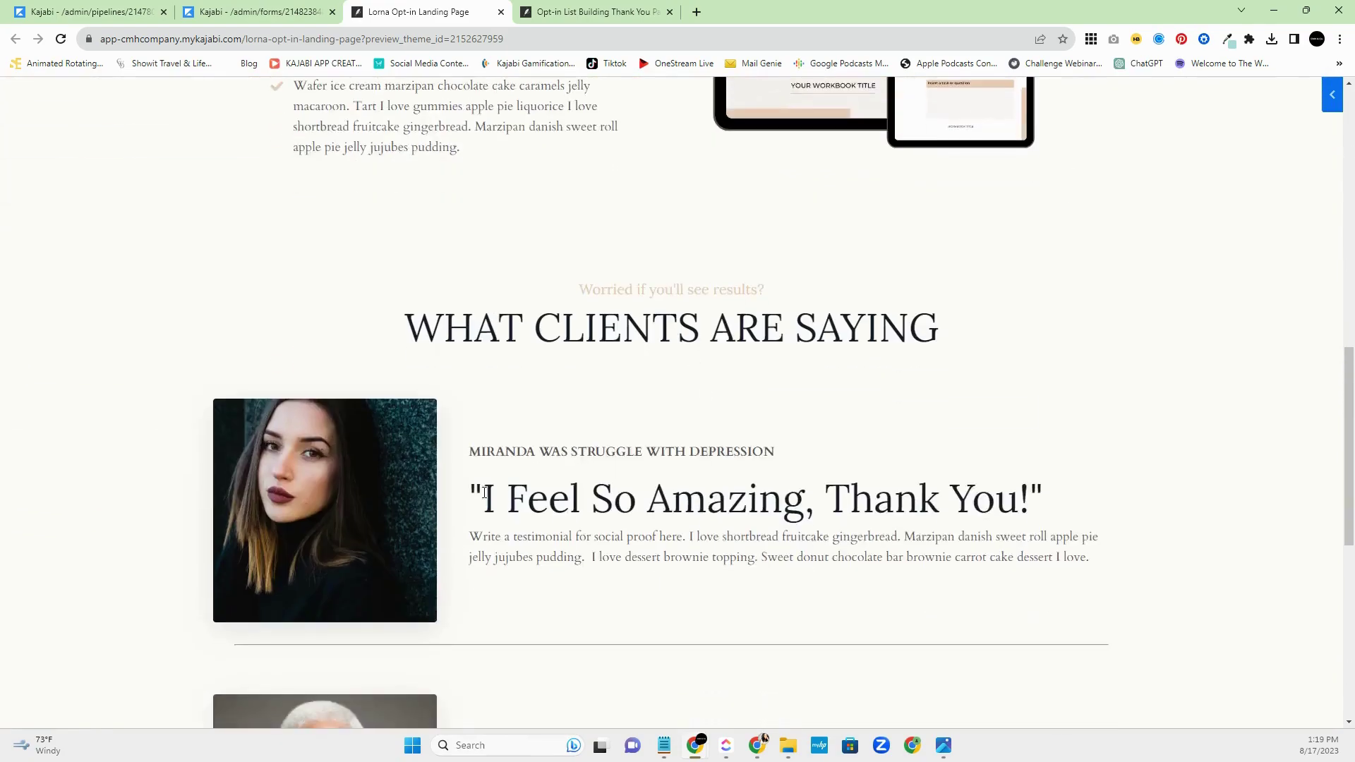
scroll(692, 466, "up", 6)
scroll(684, 456, "up", 10)
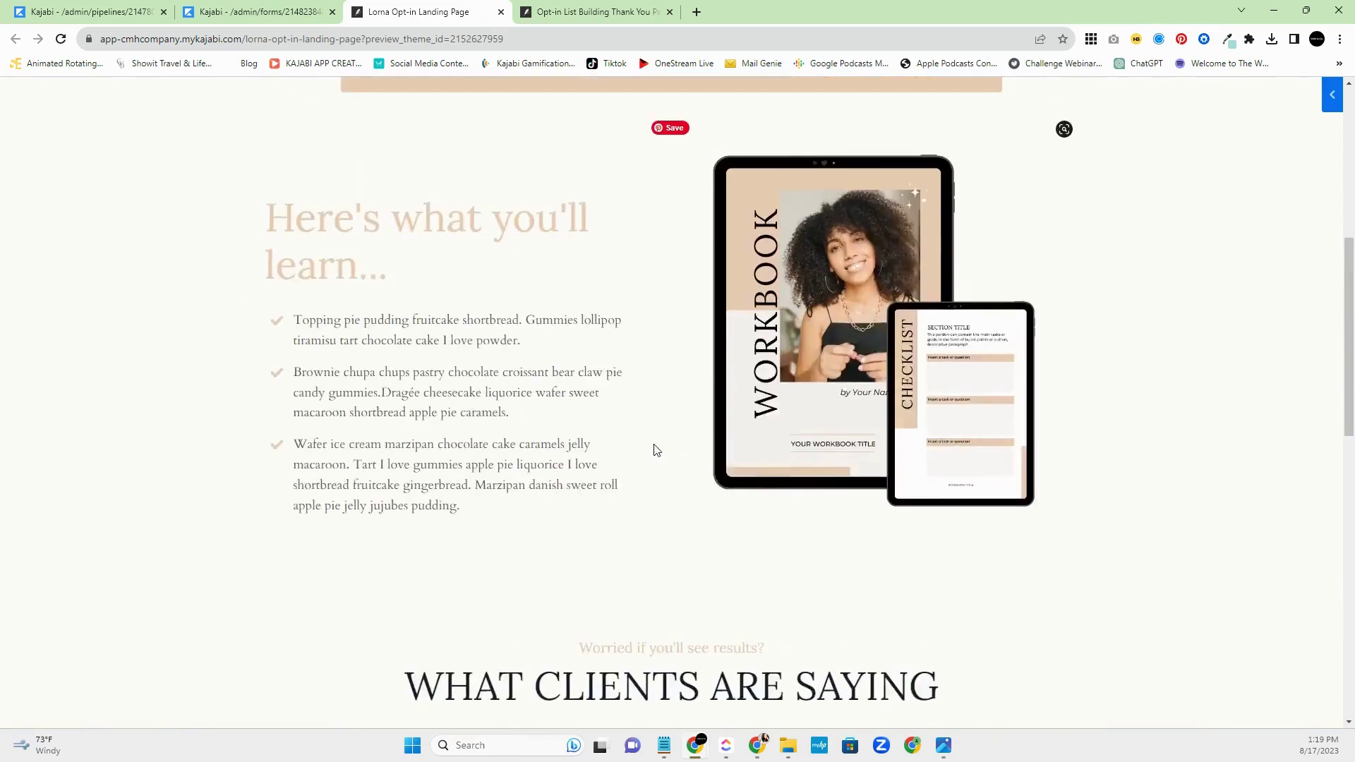
- Review the steps on the Opt-in List Building Thank You Page preview and return to the landing page preview
left_click(598, 14)
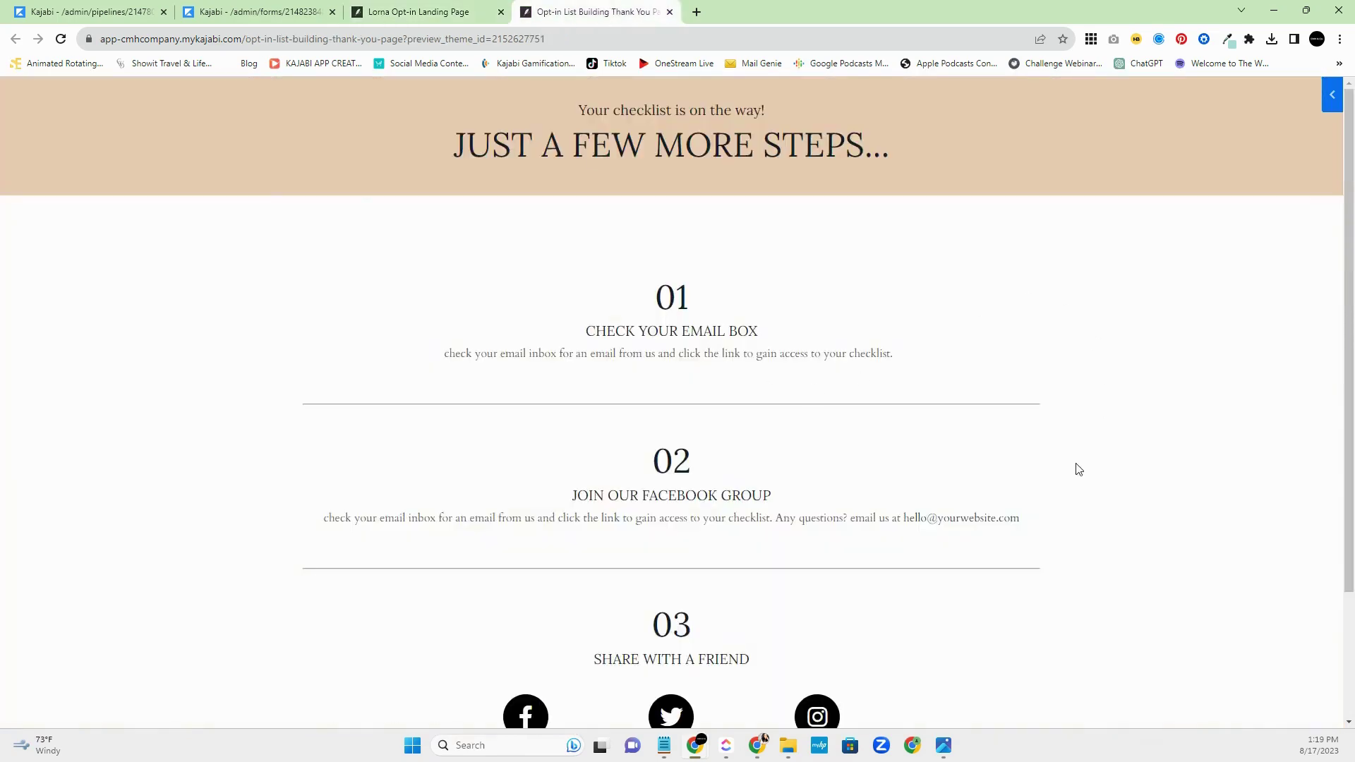
scroll(1047, 484, "down", 3)
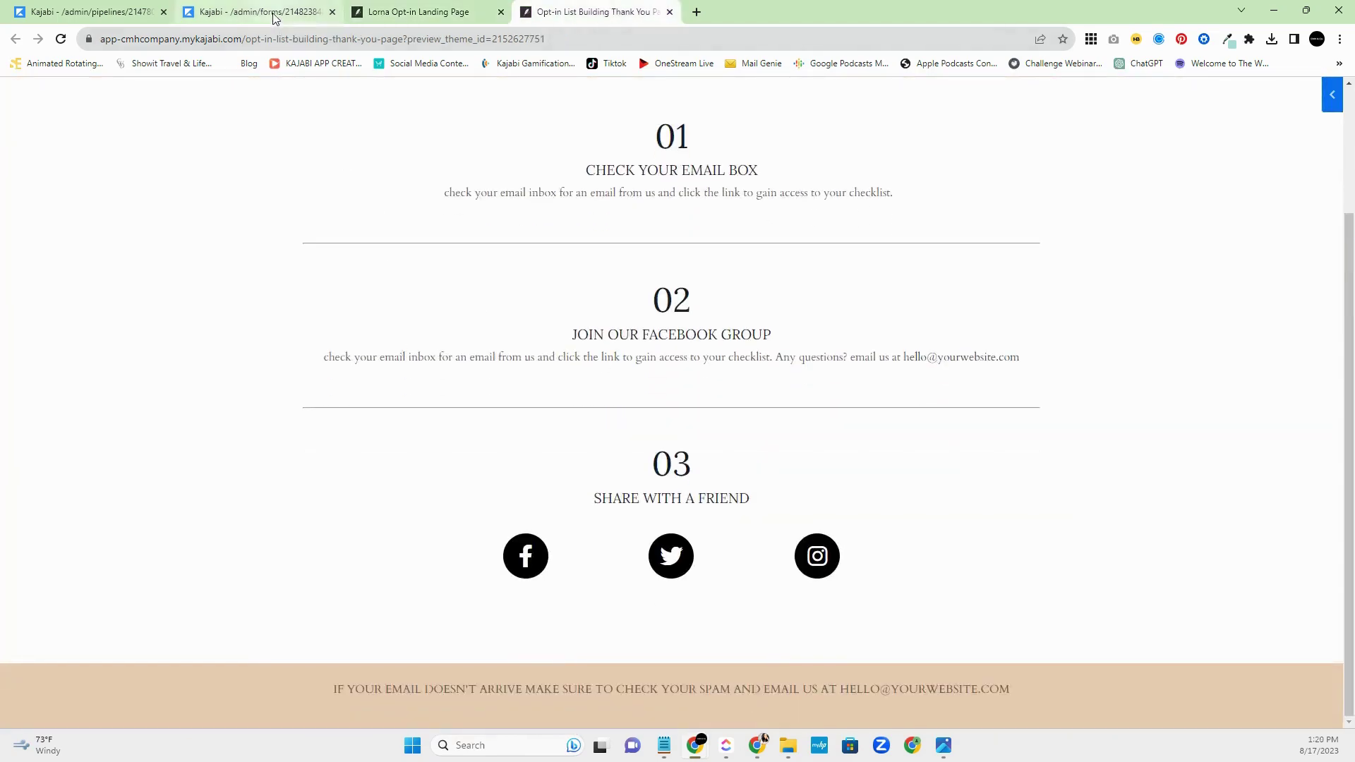
left_click(395, 13)
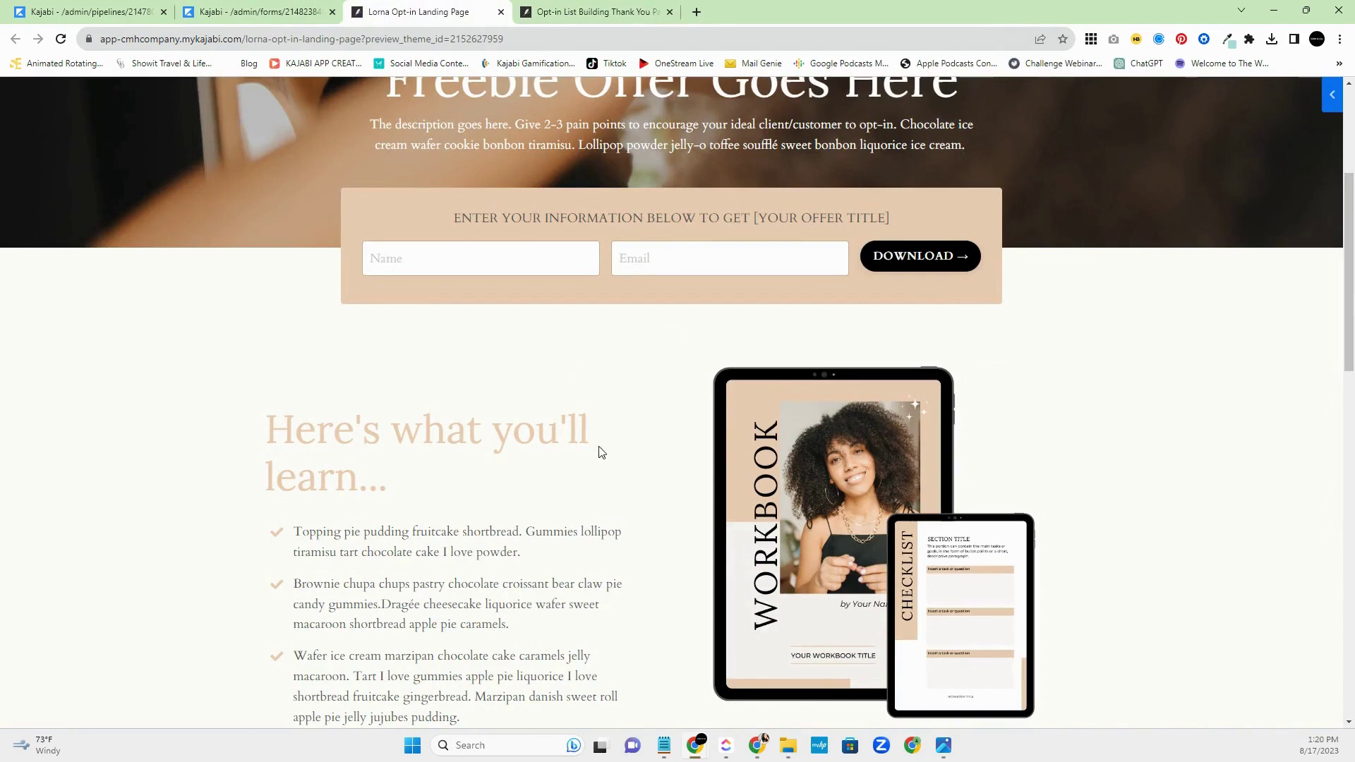
- Return to the Freebie Form and check its opt-in settings and After Submission options
left_click(259, 13)
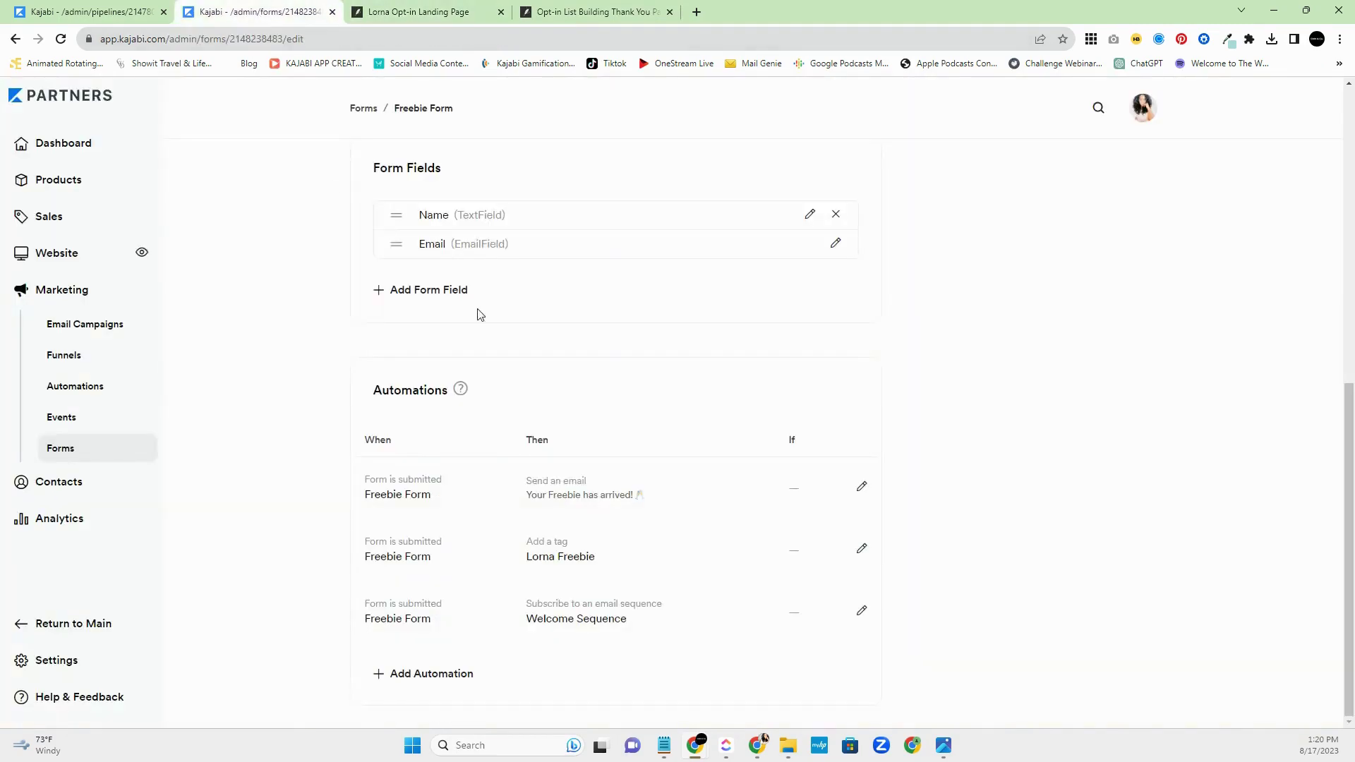
scroll(1007, 318, "up", 8)
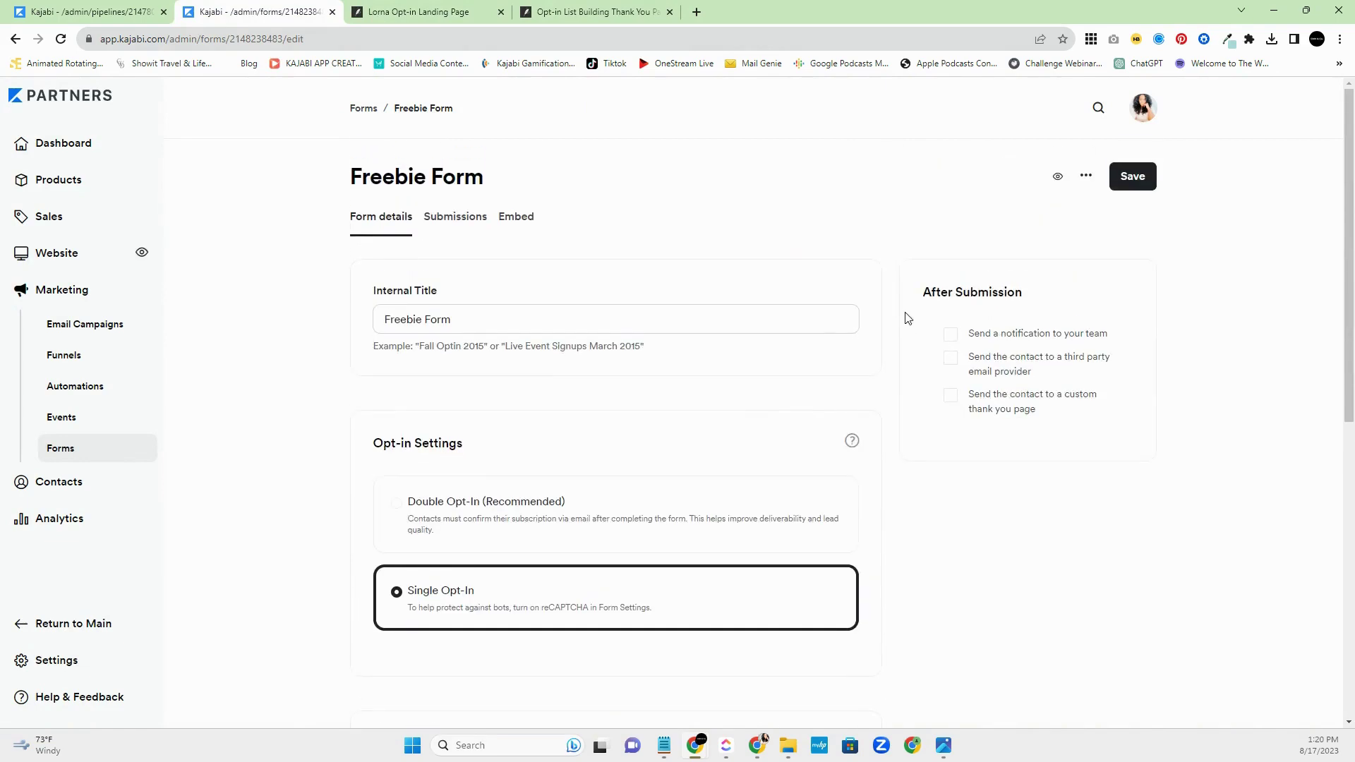